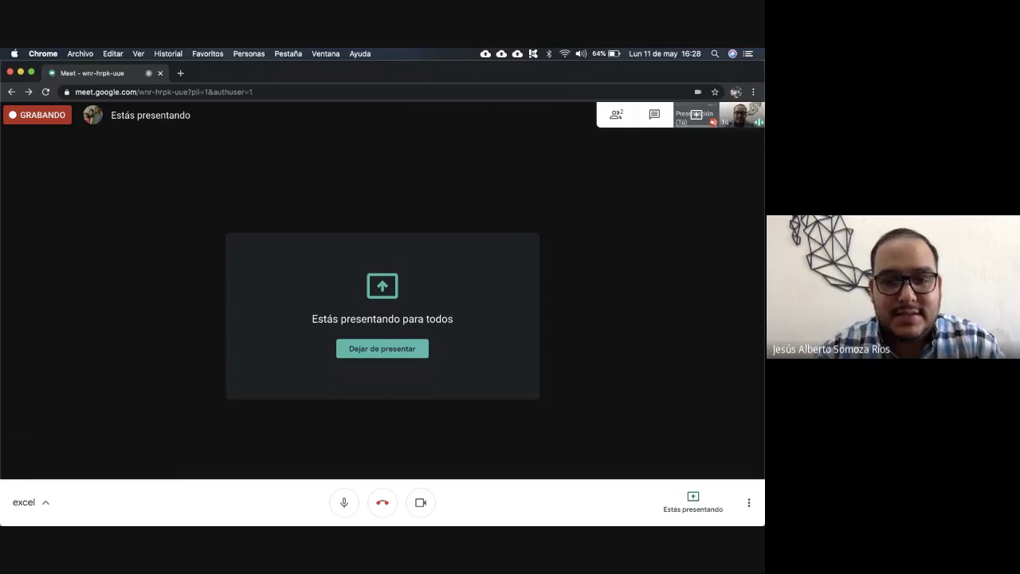
Step: Minimize the browser window showing the Google Meet call
{"action": "left_click", "coordinate": [21, 72]}
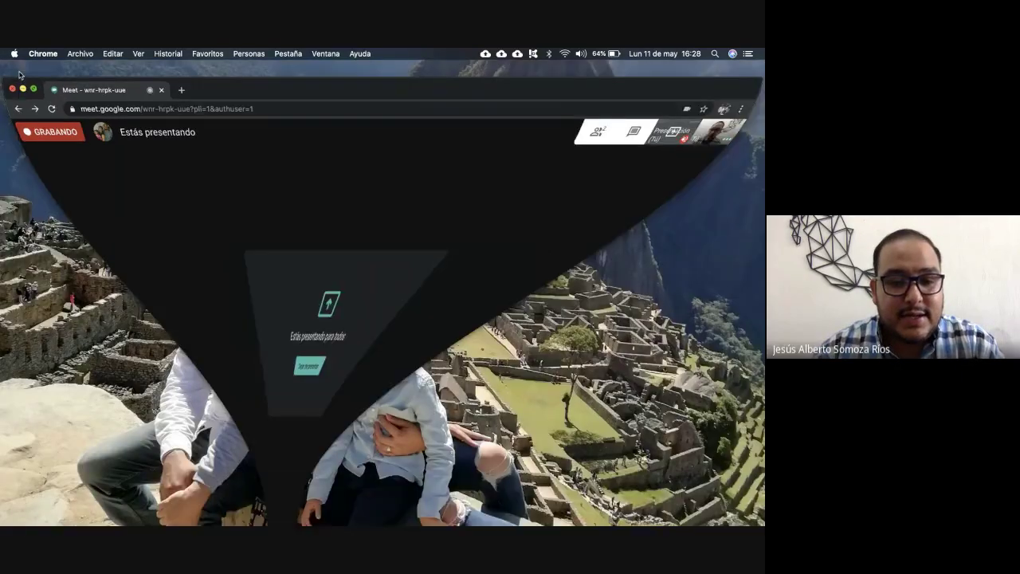
{"action": "mouse_move", "coordinate": [223, 522]}
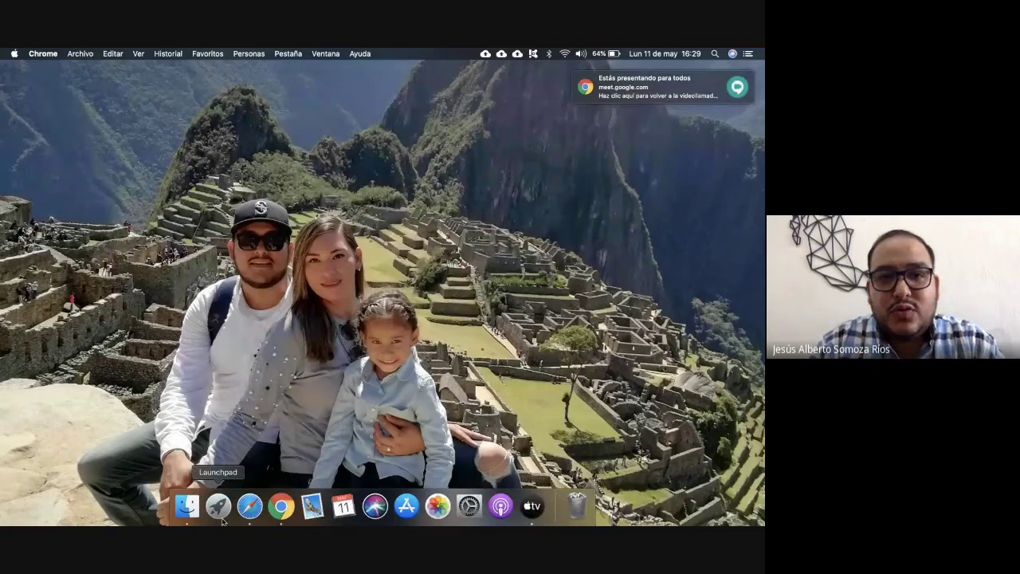
{"action": "left_click", "coordinate": [222, 520]}
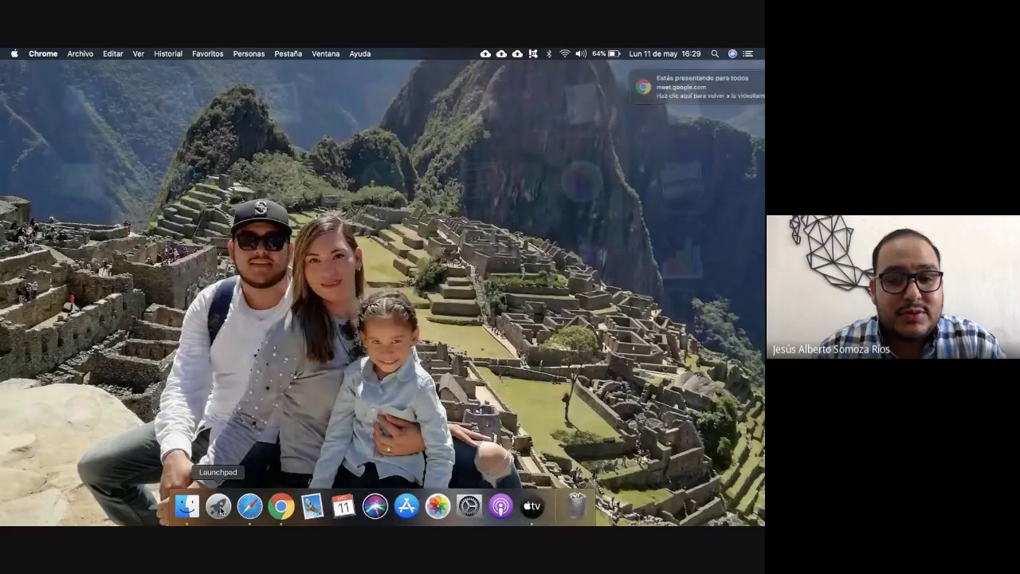
{"action": "scroll", "coordinate": [229, 339], "scroll_direction": "right", "scroll_amount": 5}
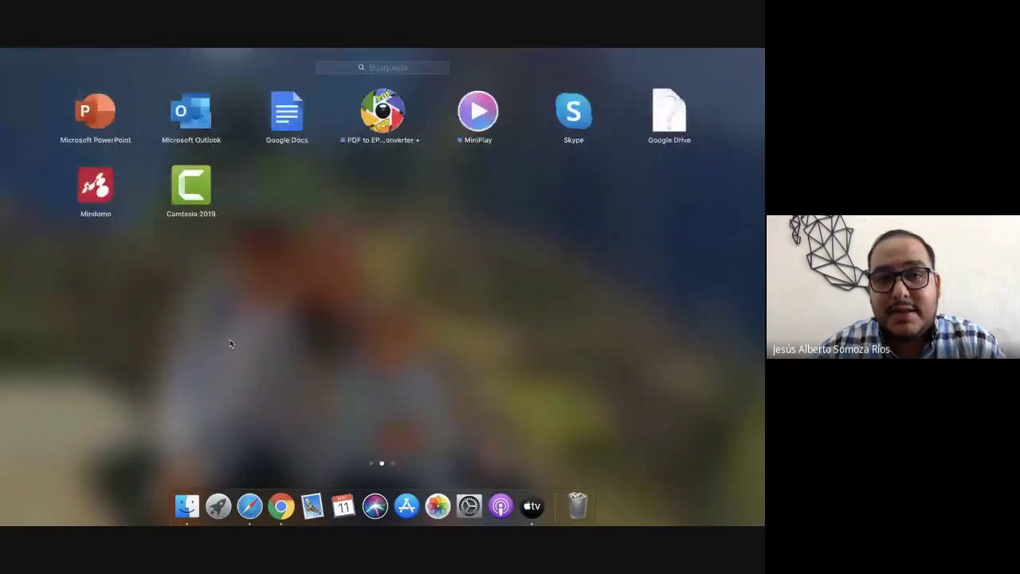
{"action": "scroll", "coordinate": [236, 328], "scroll_direction": "left", "scroll_amount": 5}
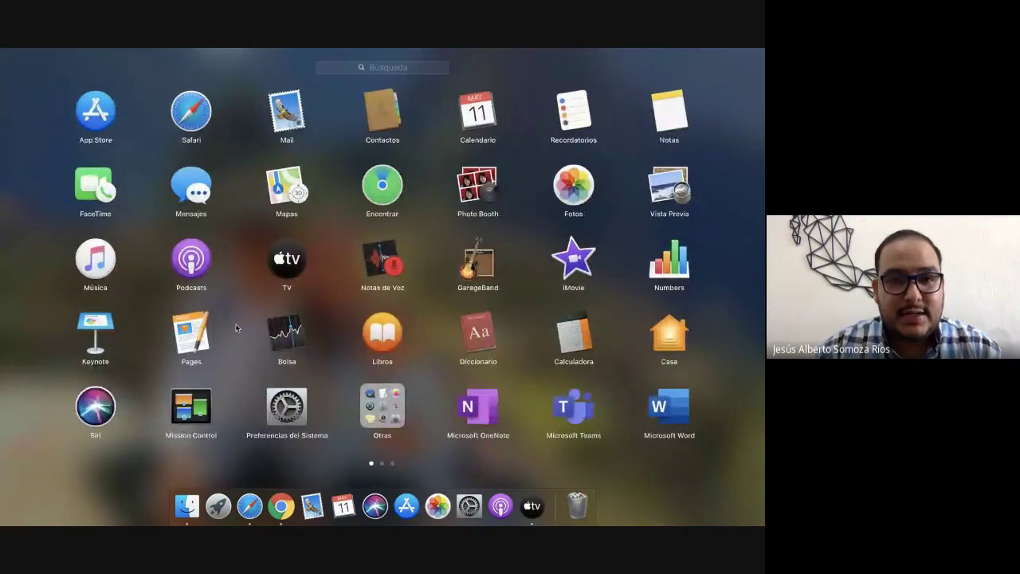
{"action": "left_click", "coordinate": [391, 76]}
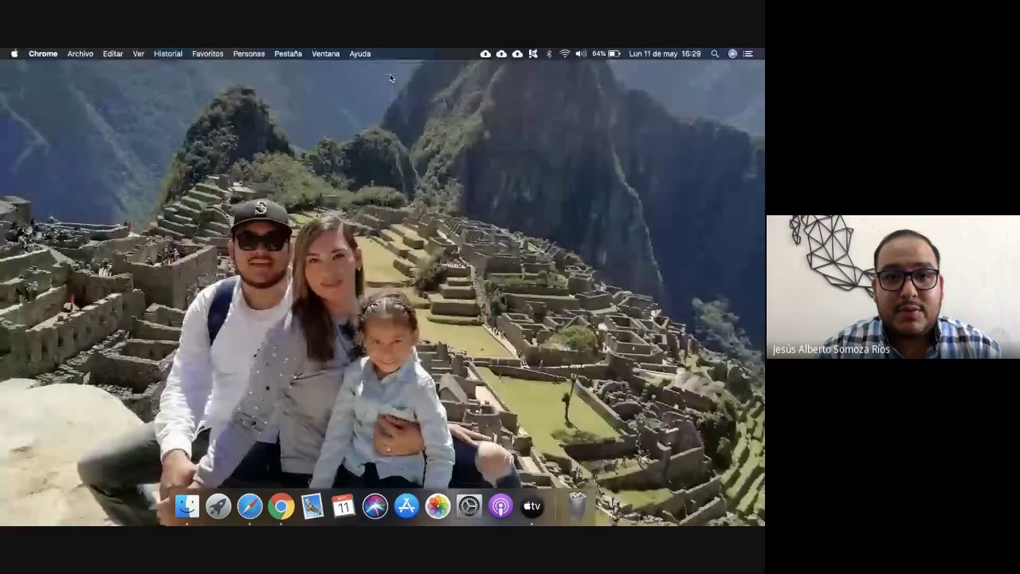
Step: Find Microsoft Excel with a system-wide search for "excel", launch it, and create a blank workbook
{"action": "key", "text": "super+space"}
{"action": "type", "text": "excel"}
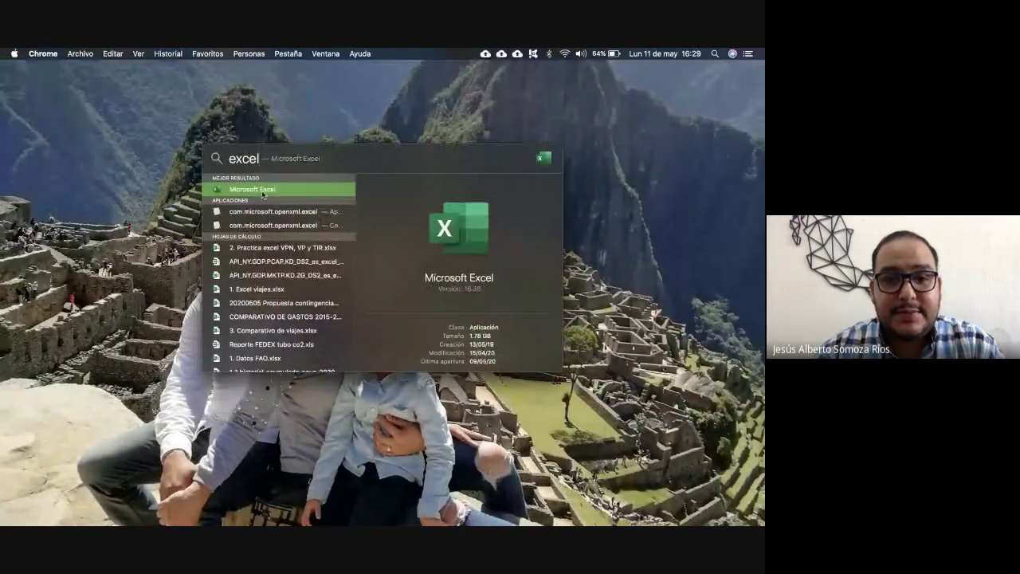
{"action": "key", "text": "Return"}
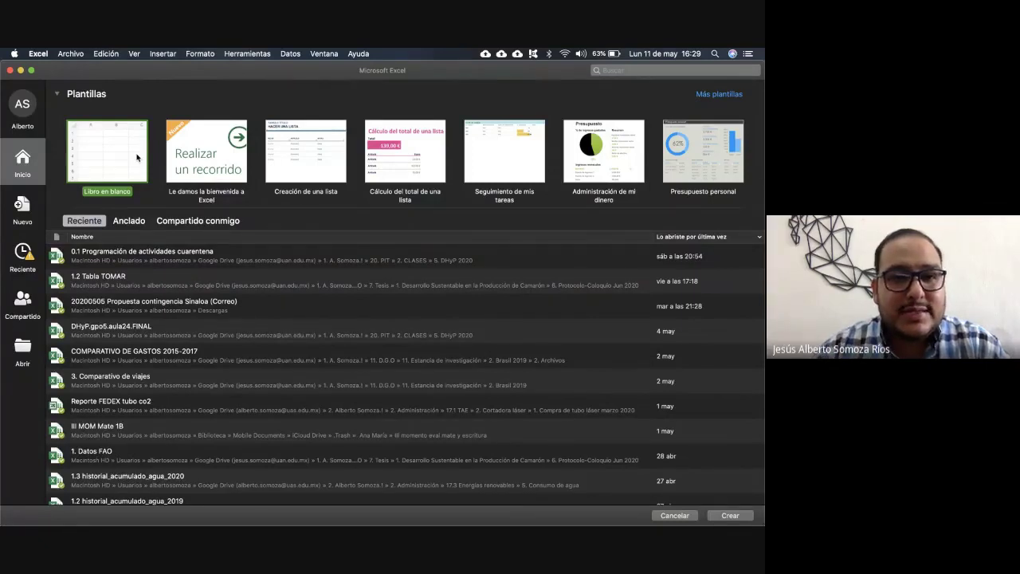
{"action": "double_click", "coordinate": [95, 157]}
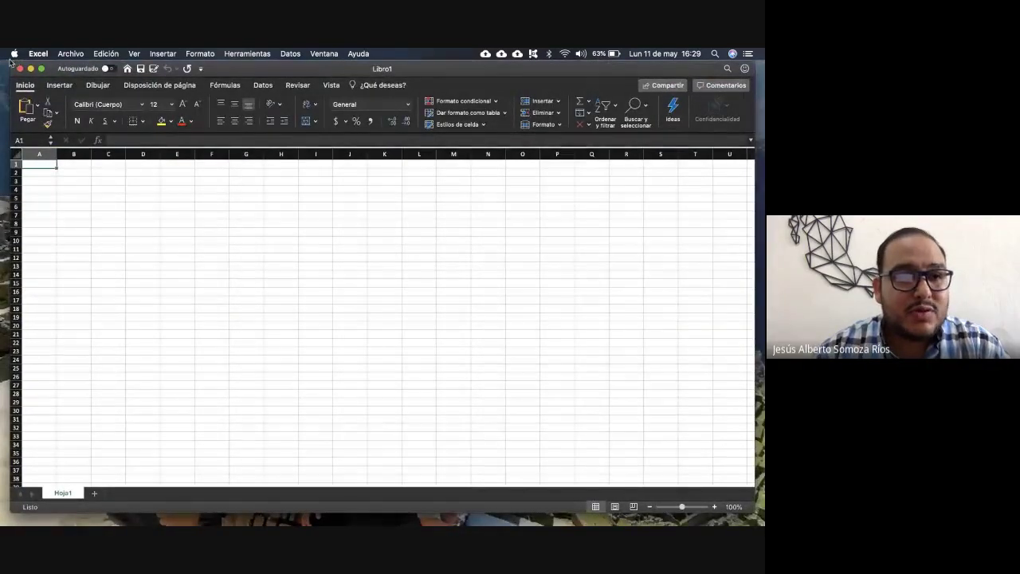
Step: Move the workbook window to the screen's edge and enlarge it to fill the screen
{"action": "left_click_drag", "start_coordinate": [11, 62], "coordinate": [1, 62]}
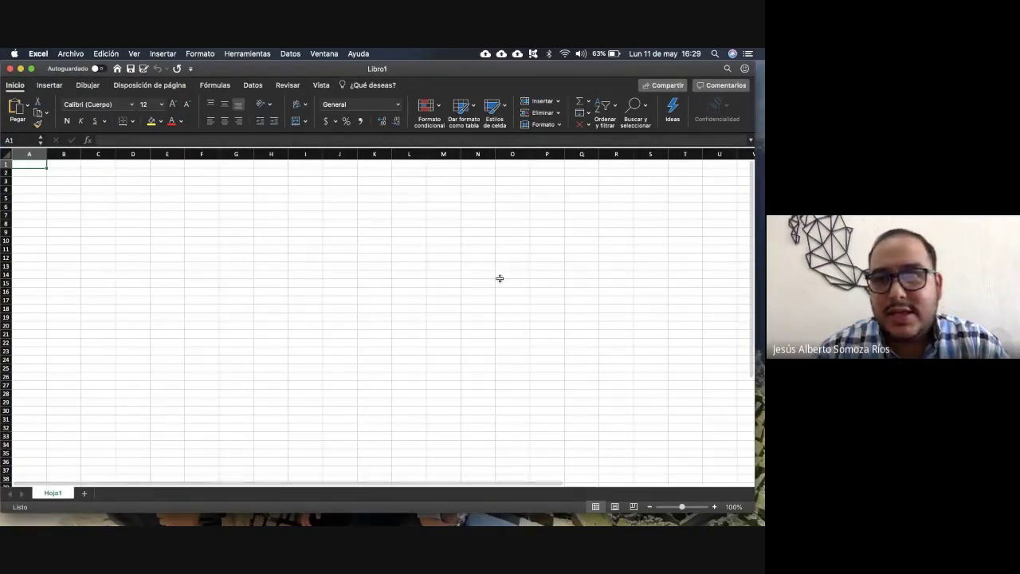
{"action": "left_click_drag", "start_coordinate": [755, 513], "coordinate": [765, 525]}
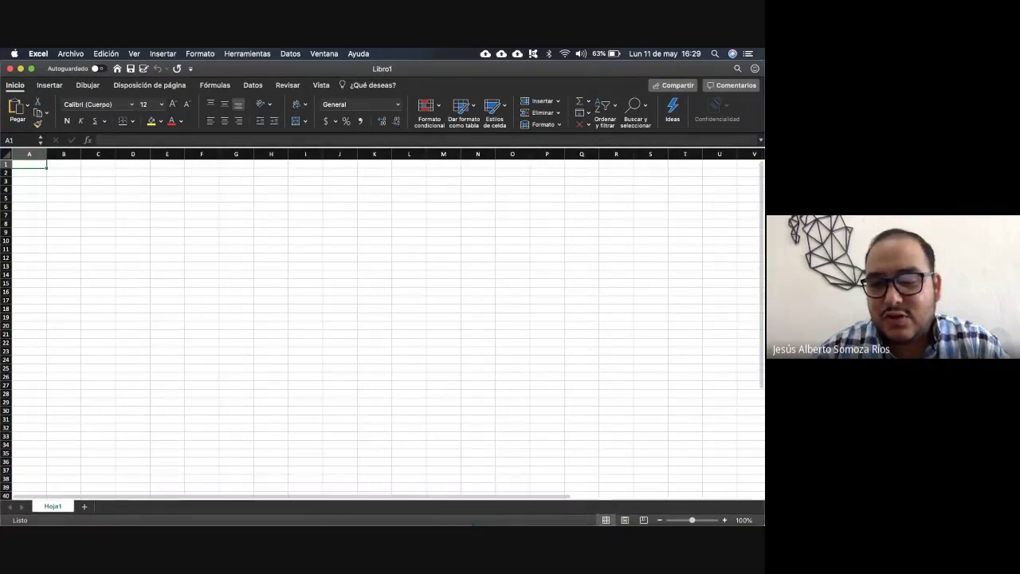
{"action": "mouse_move", "coordinate": [476, 524]}
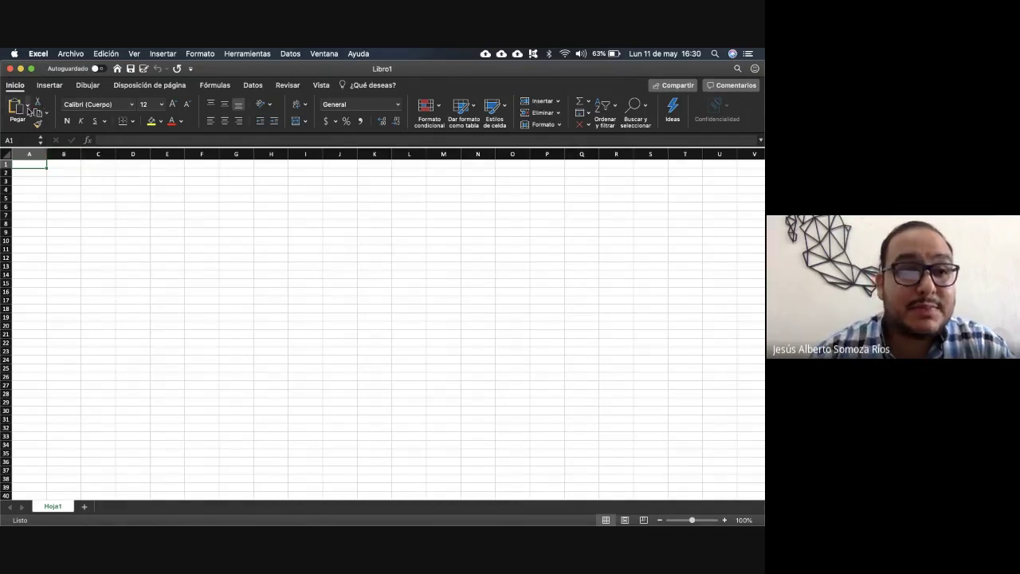
Step: Look through the fonts available for cell text, including the Arial variants, without changing the font
{"action": "left_click", "coordinate": [132, 107]}
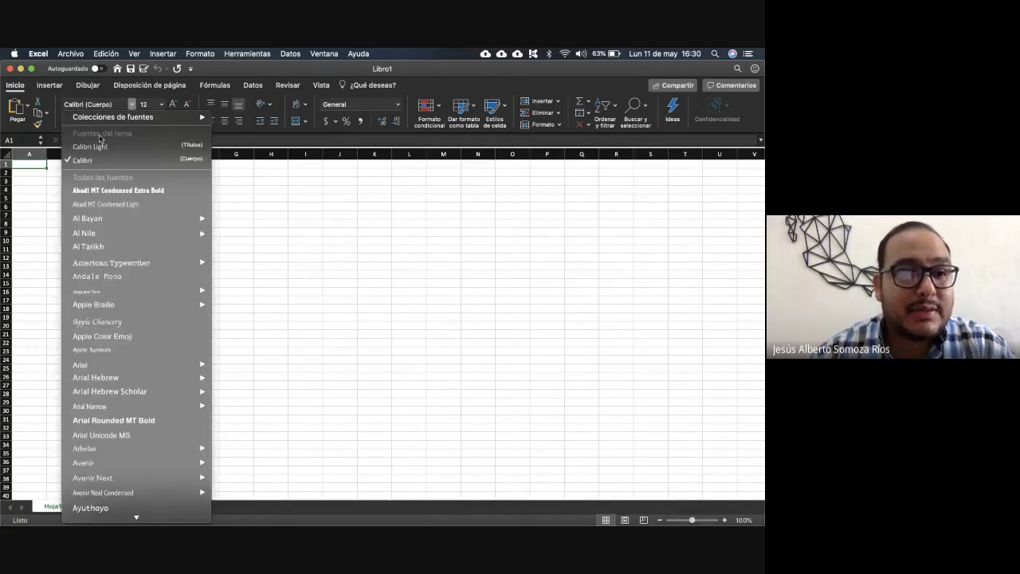
{"action": "mouse_move", "coordinate": [124, 358]}
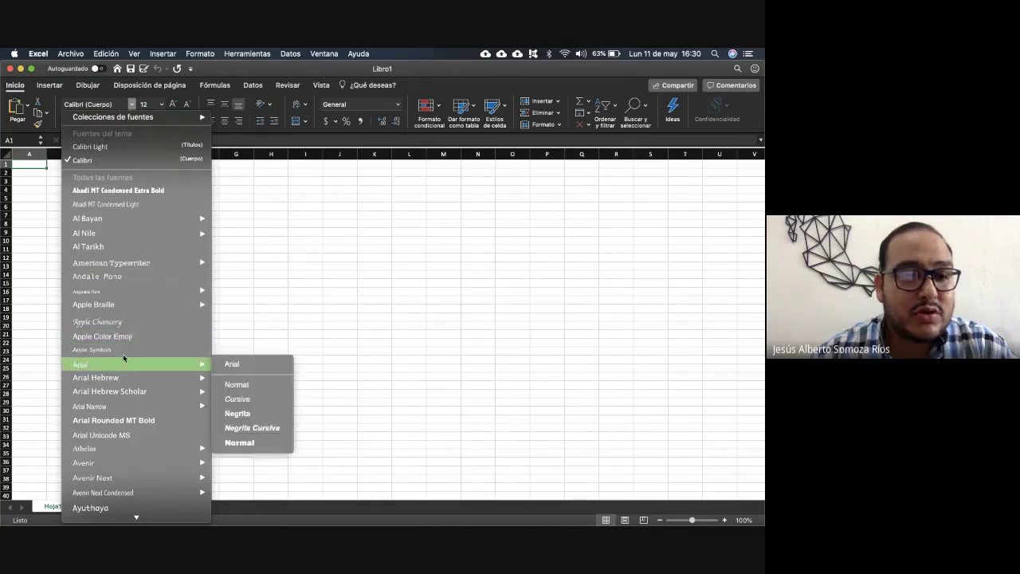
{"action": "left_click", "coordinate": [286, 213]}
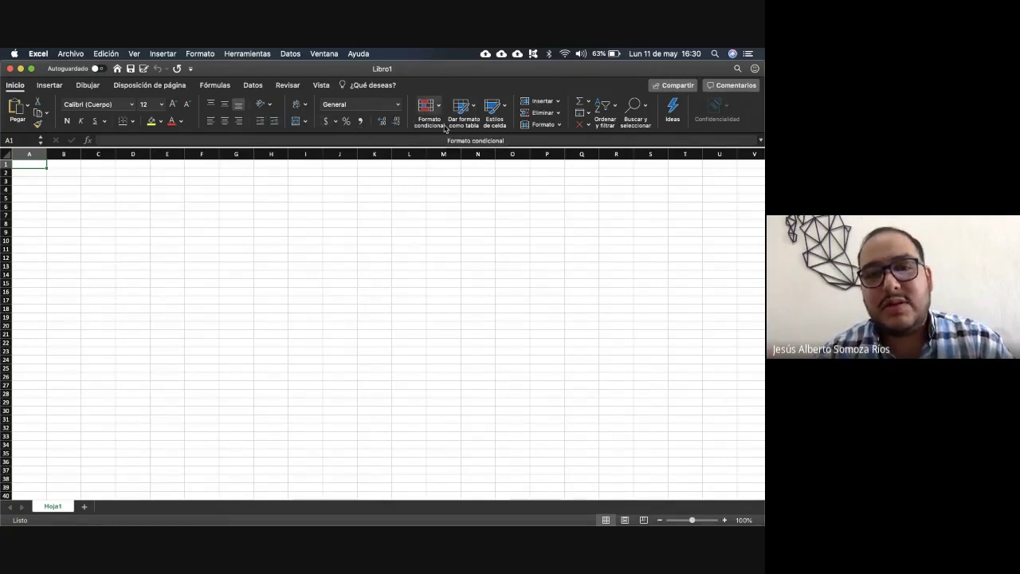
Step: Review the commands for inserting, drawing, page layout, formulas, data, reviewing and viewing, and return to the home commands
{"action": "left_click", "coordinate": [51, 87]}
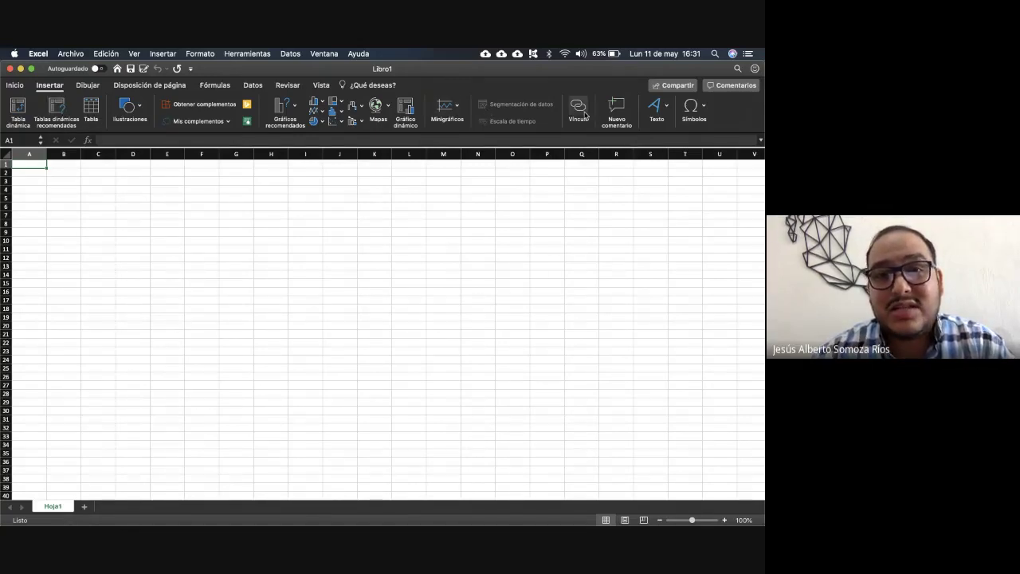
{"action": "left_click", "coordinate": [89, 87]}
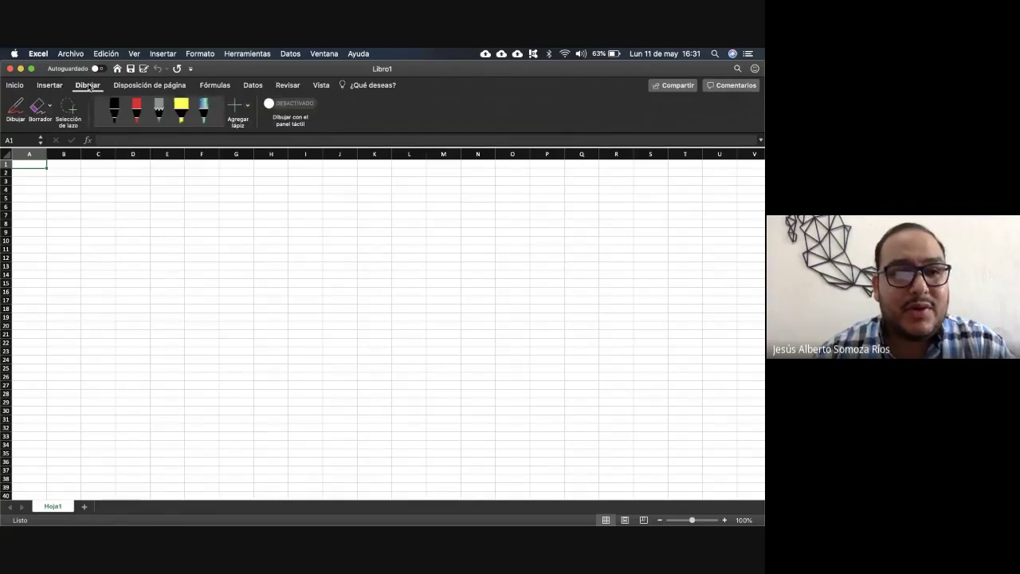
{"action": "left_click", "coordinate": [134, 88]}
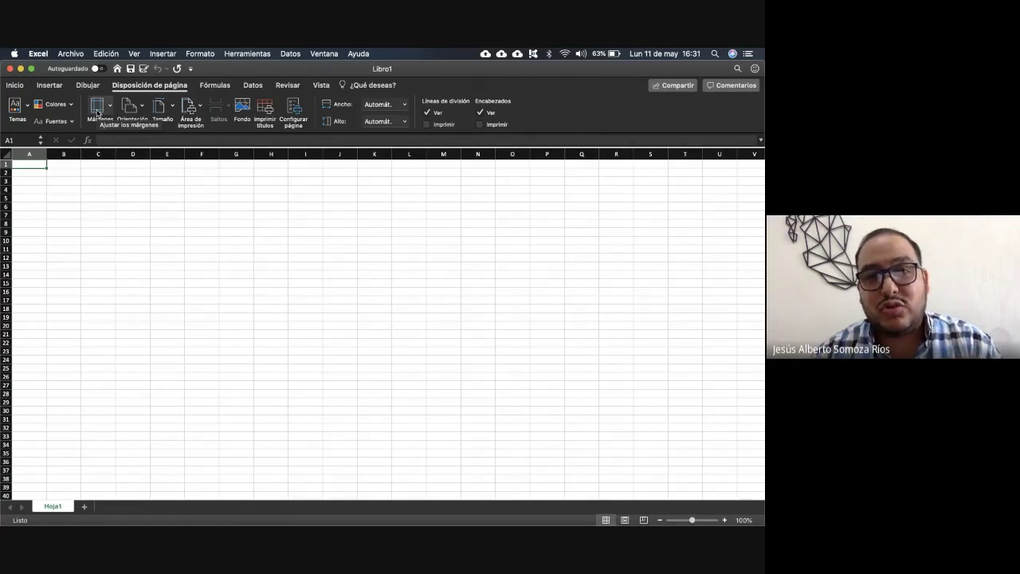
{"action": "left_click", "coordinate": [217, 86]}
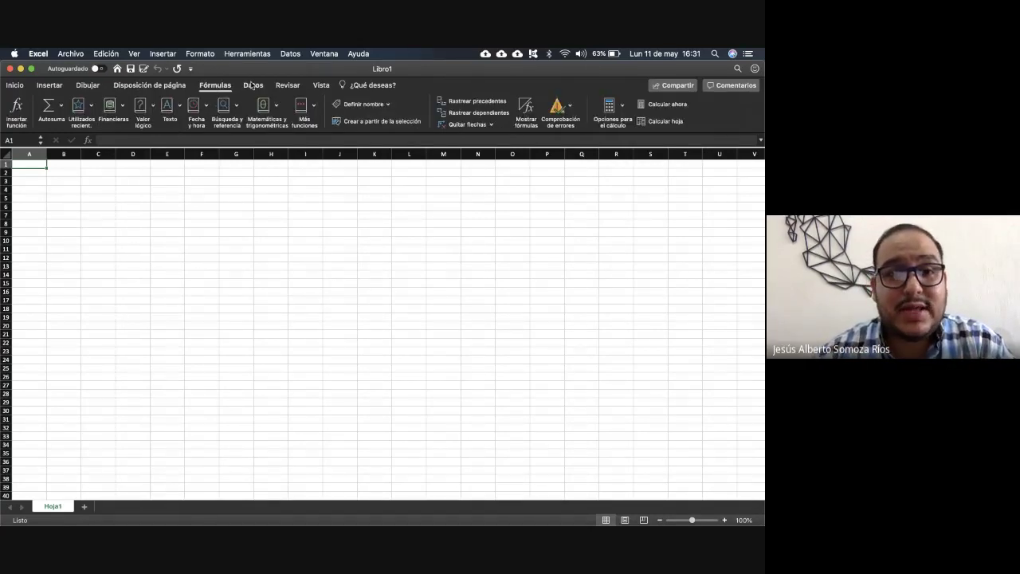
{"action": "left_click", "coordinate": [253, 86]}
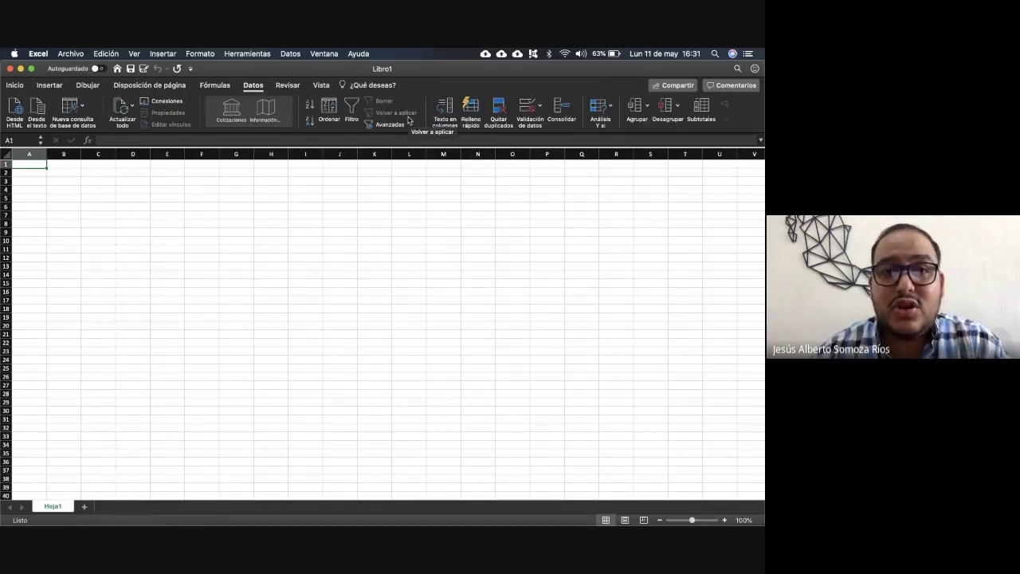
{"action": "left_click", "coordinate": [289, 85]}
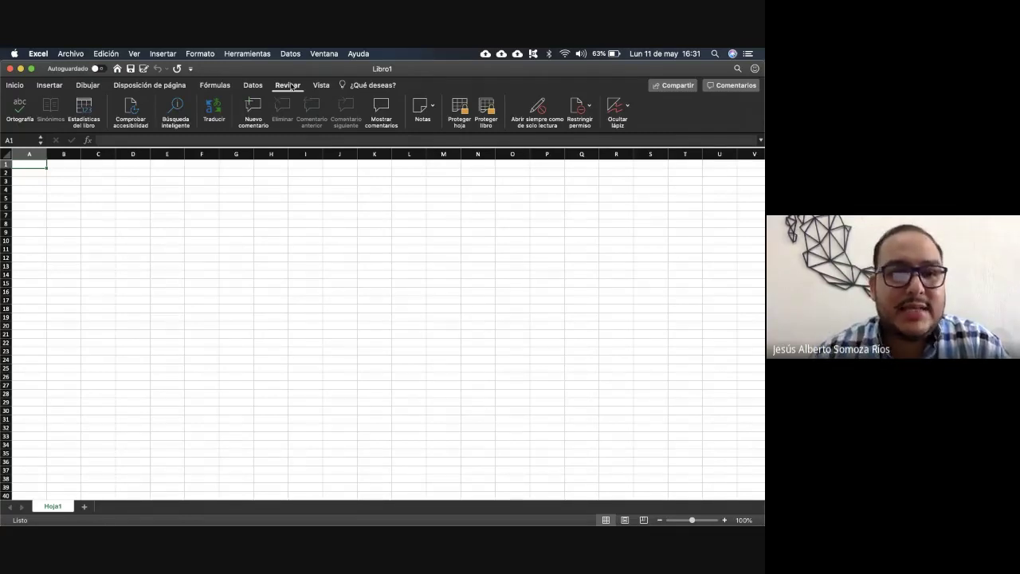
{"action": "left_click", "coordinate": [323, 89]}
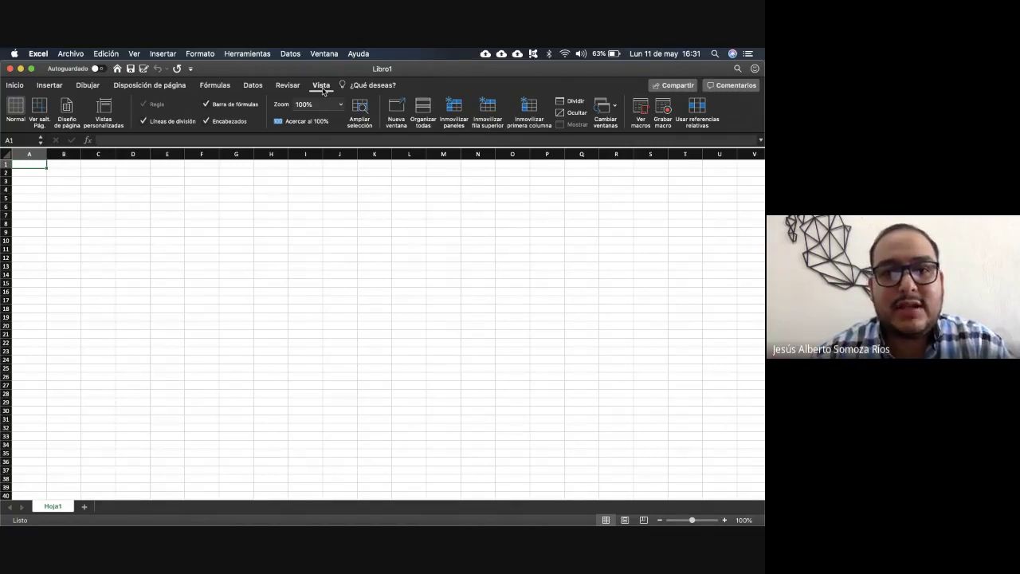
{"action": "left_click", "coordinate": [14, 85]}
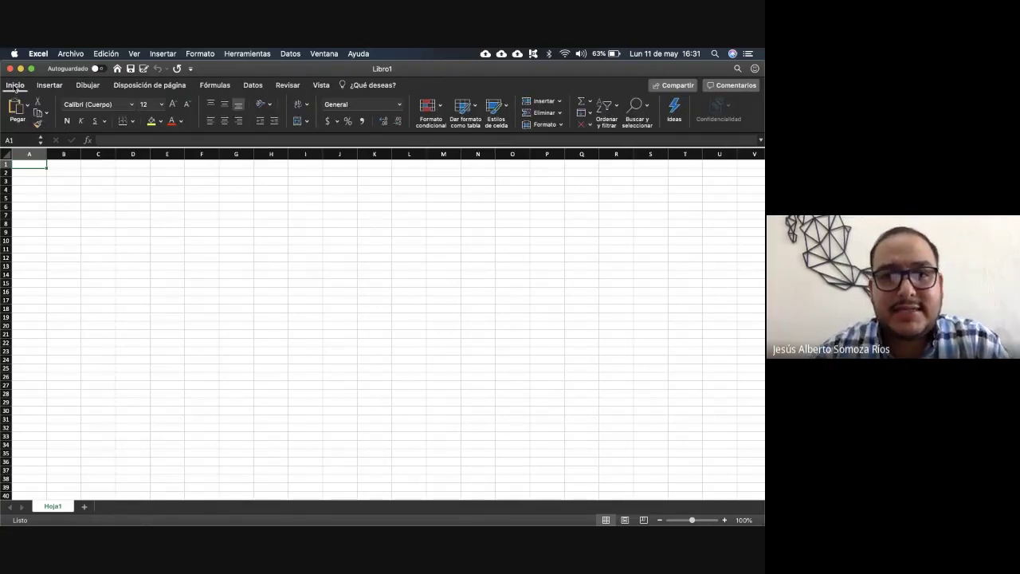
Step: Save the workbook to the iCloud Escritorio folder as "Clase de prueba_tutorial 1" in Libro de Excel (.xlsx) format
{"action": "left_click", "coordinate": [70, 54]}
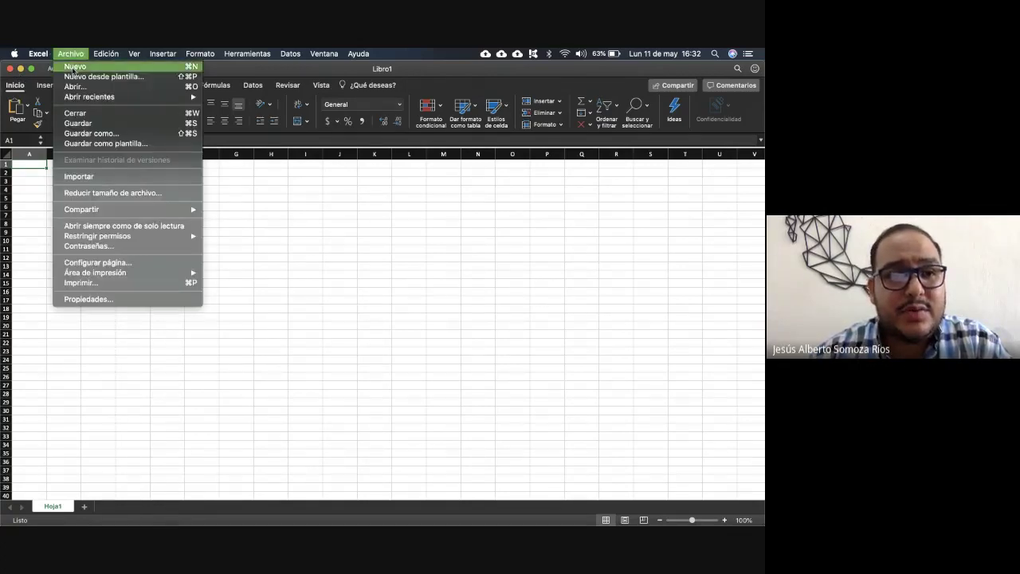
{"action": "left_click", "coordinate": [94, 135]}
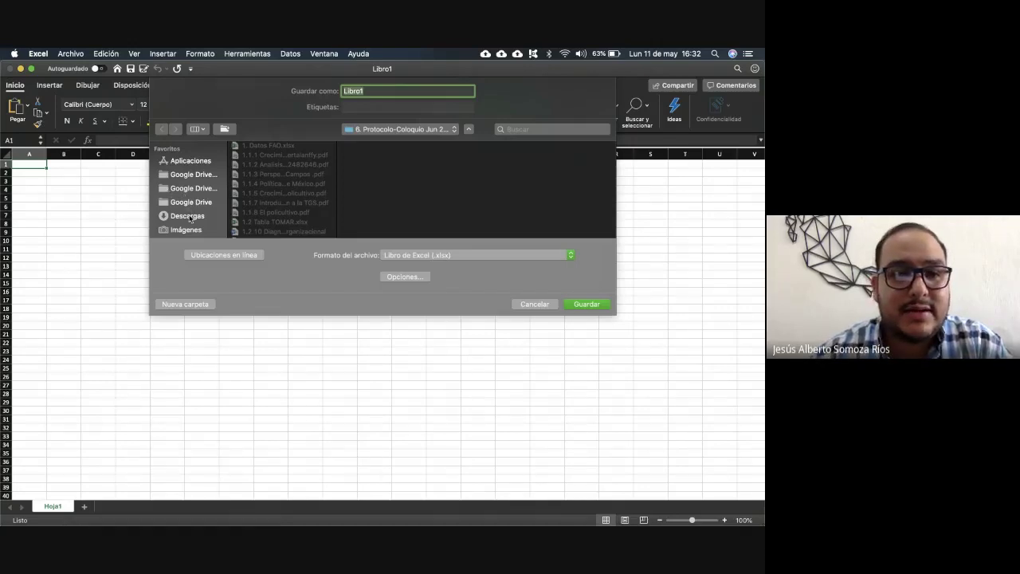
{"action": "scroll", "coordinate": [190, 217], "scroll_direction": "down", "scroll_amount": 3}
{"action": "scroll", "coordinate": [191, 216], "scroll_direction": "down", "scroll_amount": 3}
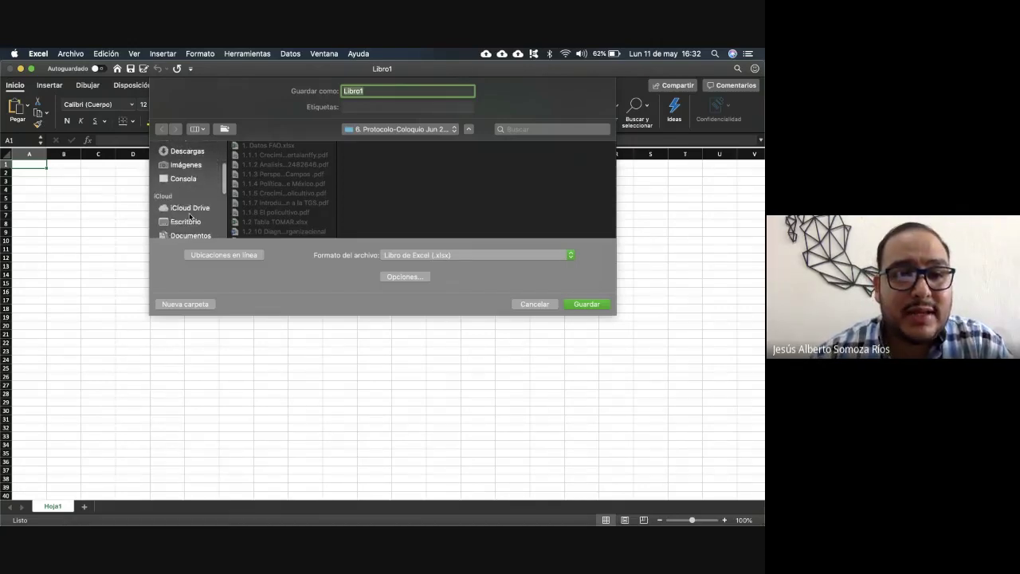
{"action": "left_click", "coordinate": [185, 199]}
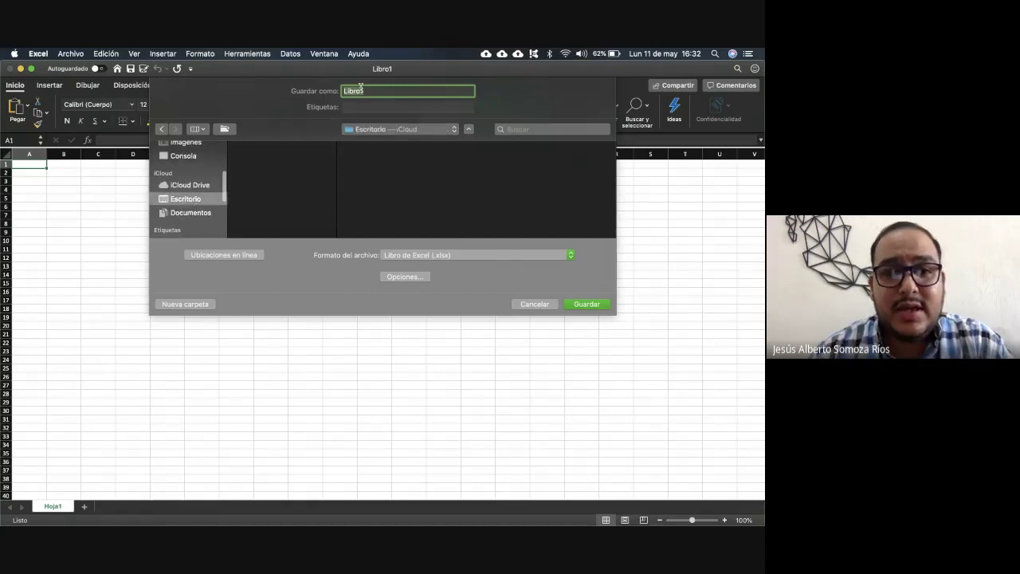
{"action": "type", "text": "Cl"}
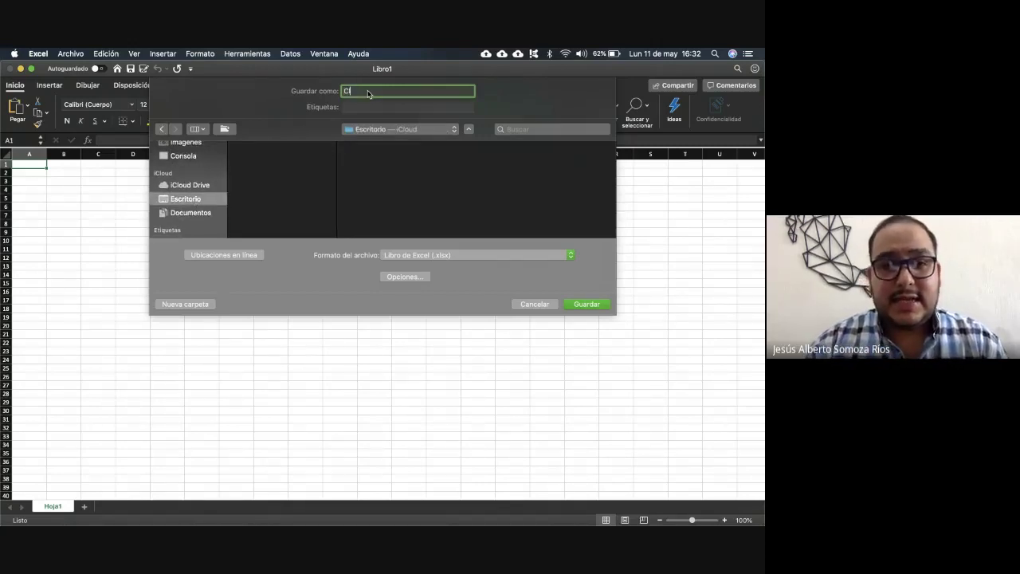
{"action": "type", "text": "ase de p"}
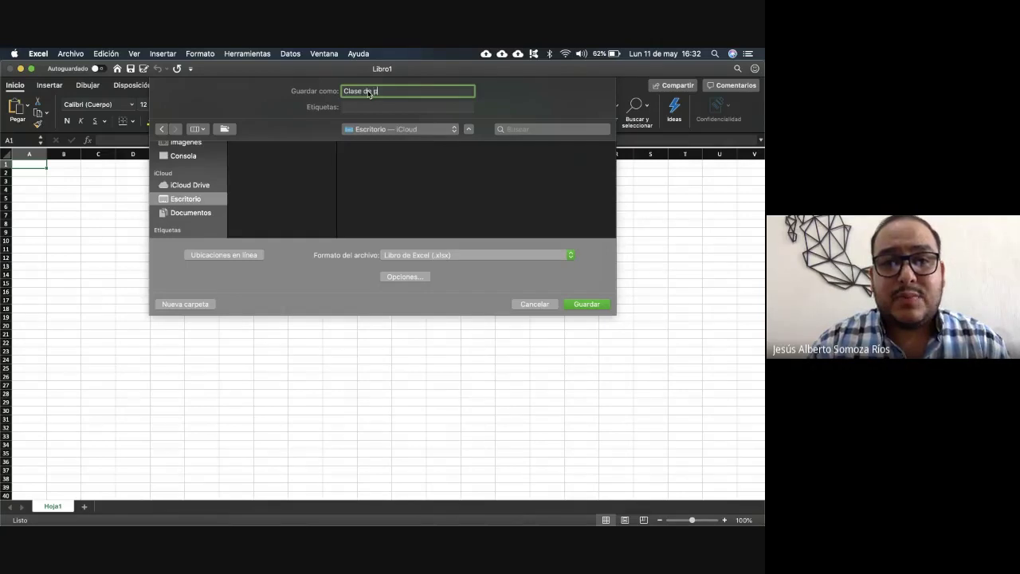
{"action": "type", "text": "rueba_t"}
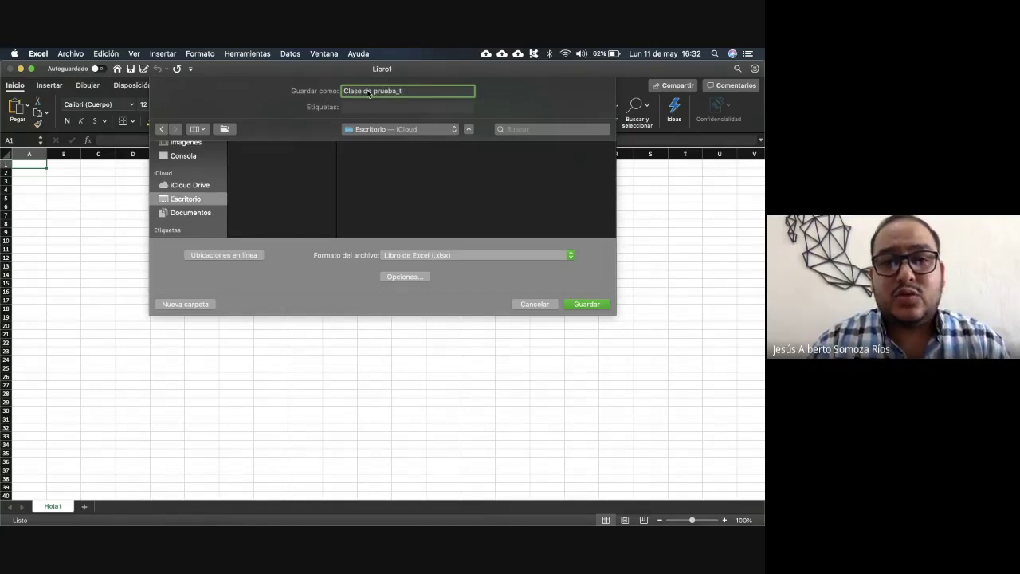
{"action": "type", "text": "utorial 1"}
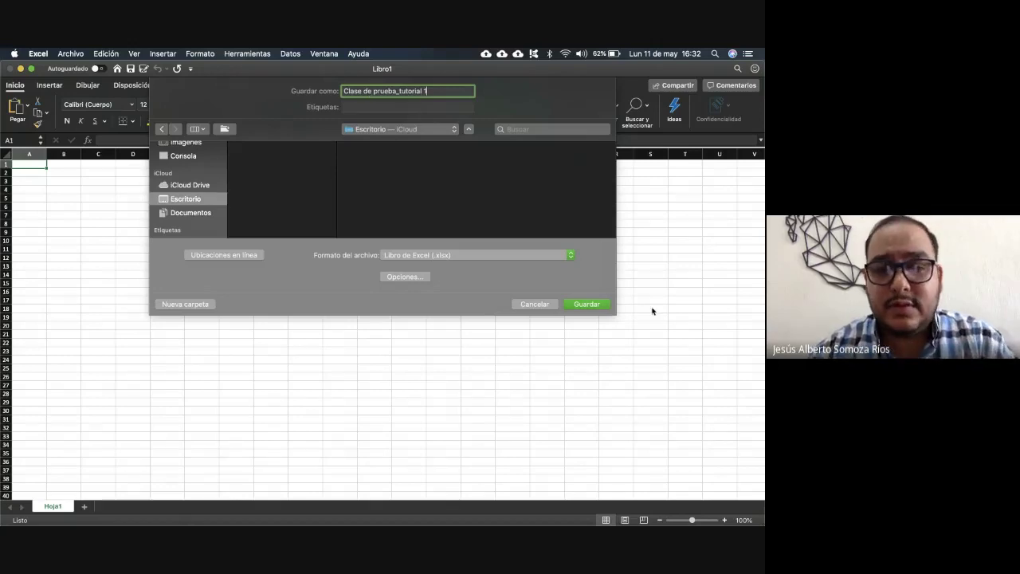
{"action": "left_click", "coordinate": [597, 305]}
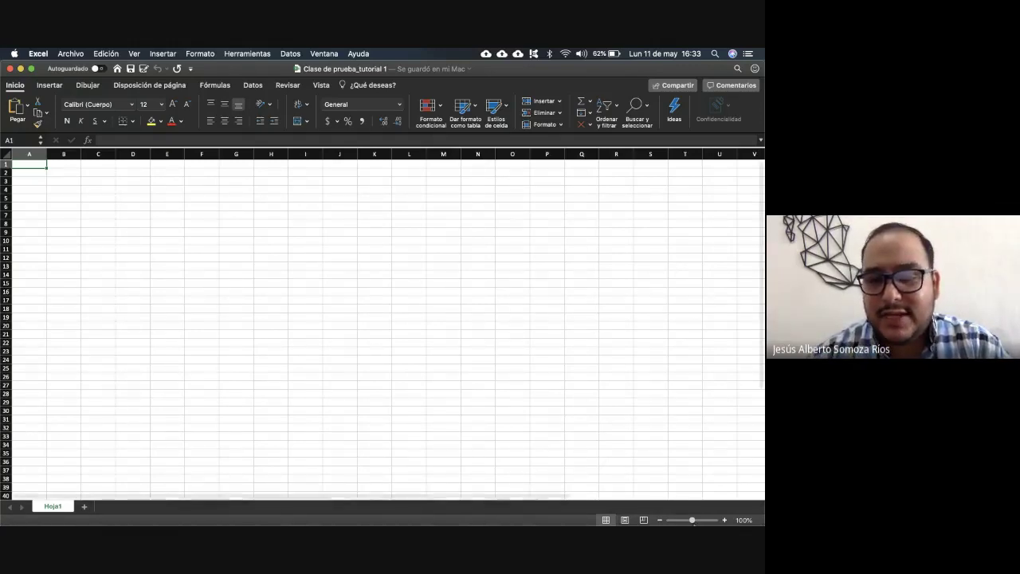
Step: Increase the worksheet's zoom level to 140%
{"action": "mouse_move", "coordinate": [719, 518]}
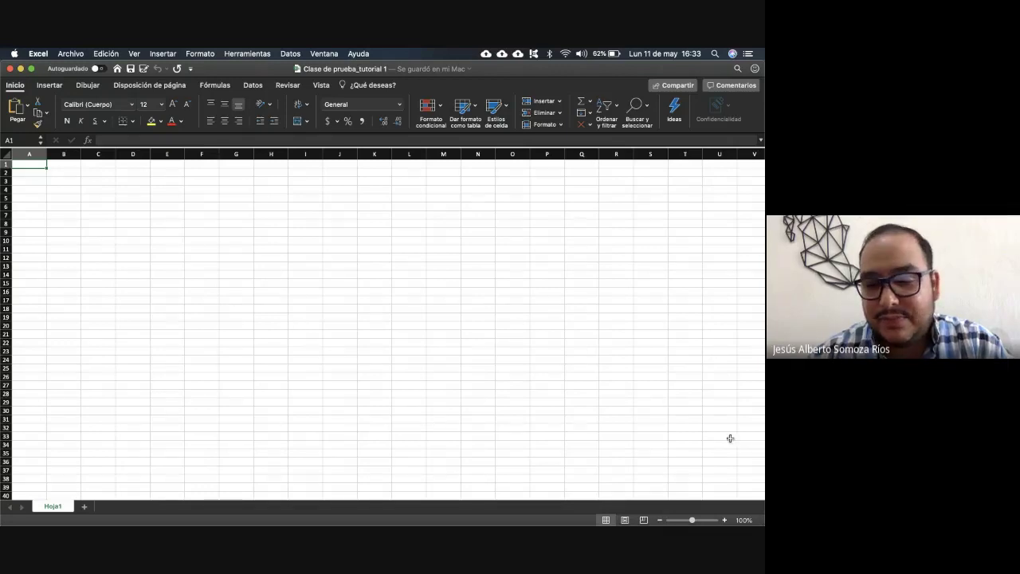
{"action": "left_click", "coordinate": [724, 519]}
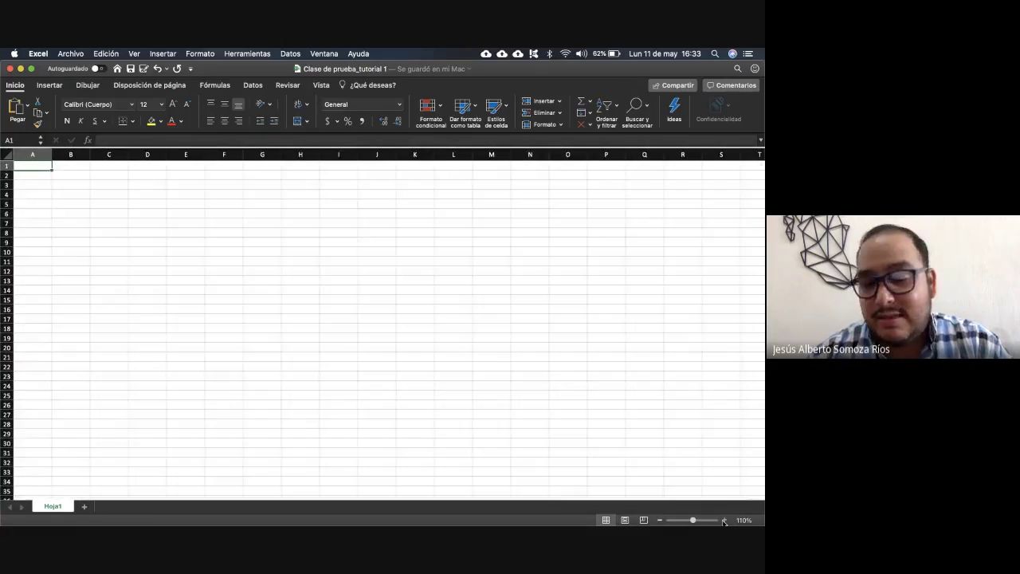
{"action": "left_click", "coordinate": [724, 520]}
{"action": "left_click", "coordinate": [723, 520]}
{"action": "left_click", "coordinate": [724, 520]}
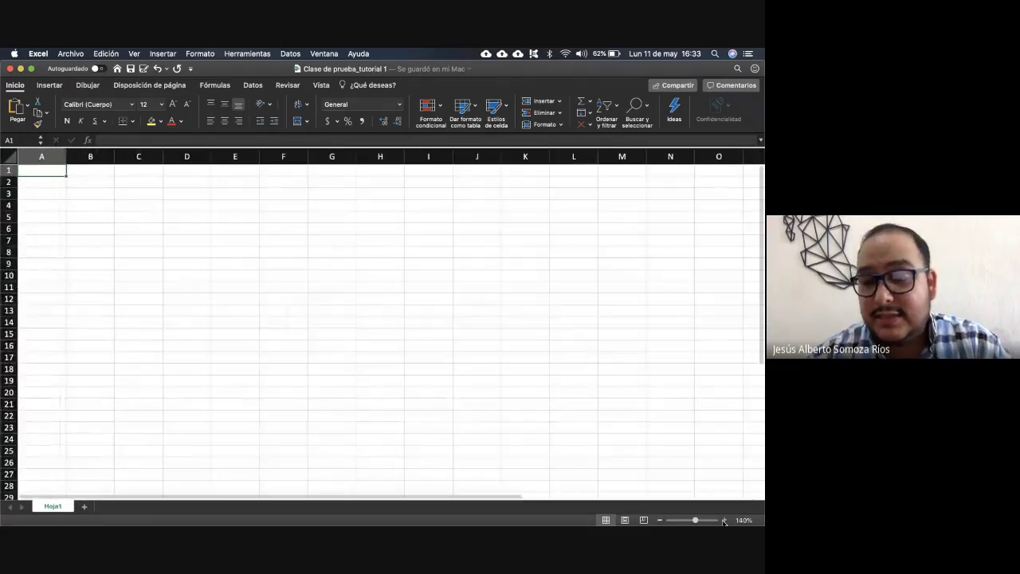
Step: Reduce the worksheet's zoom level to 60%
{"action": "left_click", "coordinate": [660, 520]}
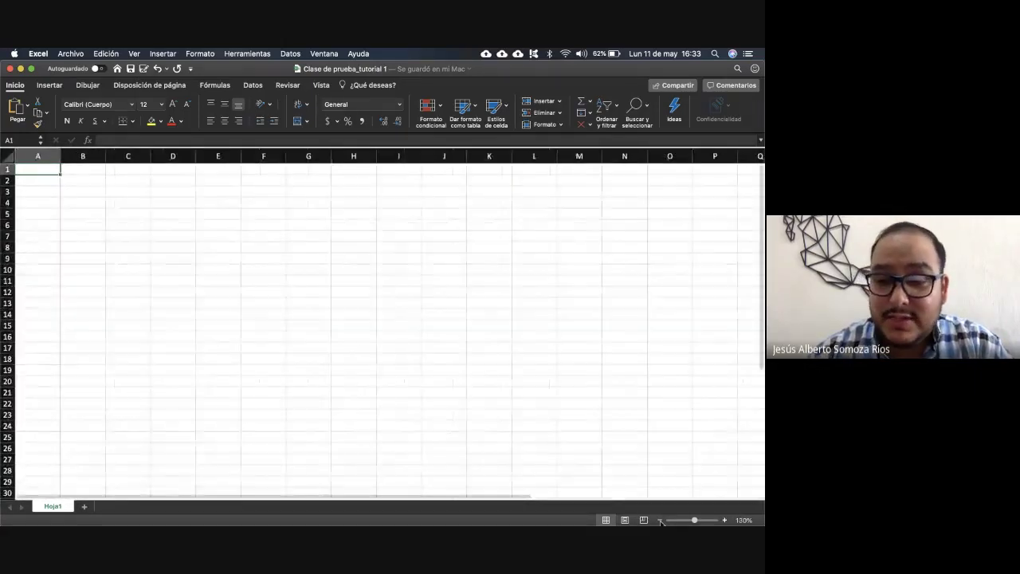
{"action": "left_click", "coordinate": [660, 520]}
{"action": "left_click", "coordinate": [660, 520]}
{"action": "left_click", "coordinate": [660, 519]}
{"action": "left_click", "coordinate": [660, 520]}
{"action": "left_click", "coordinate": [660, 519]}
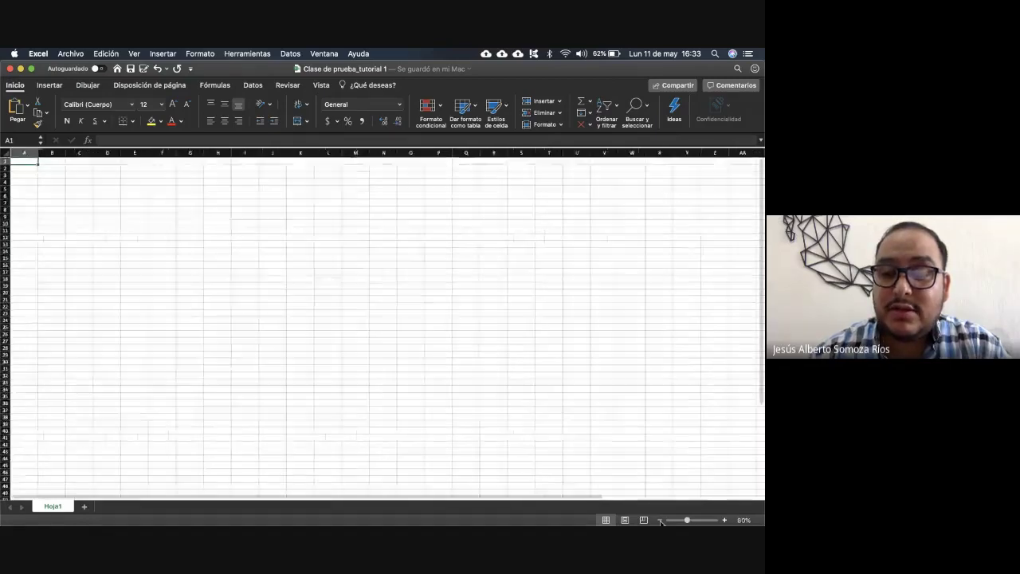
{"action": "left_click", "coordinate": [660, 520]}
{"action": "left_click", "coordinate": [660, 520]}
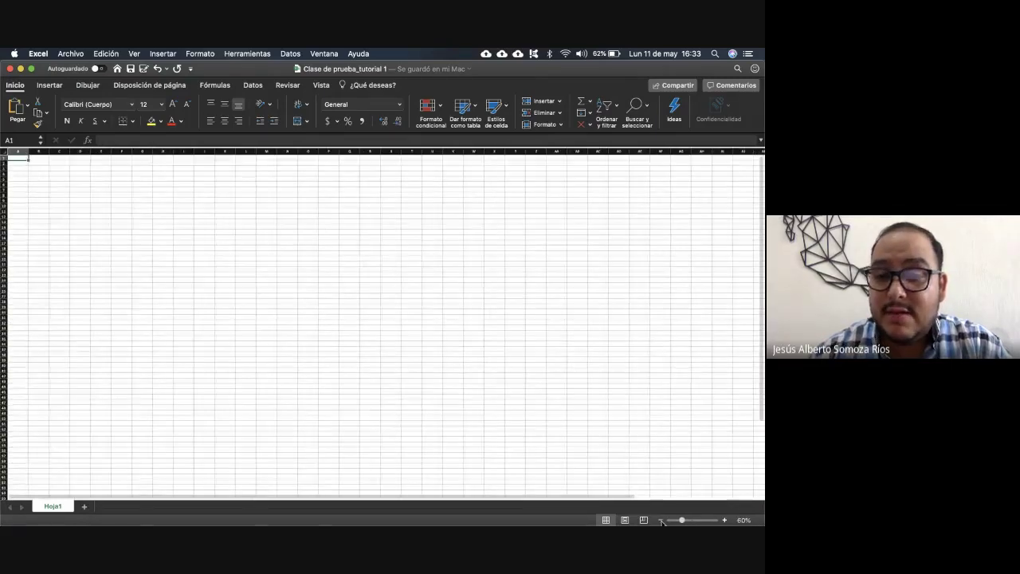
{"action": "left_click", "coordinate": [746, 522]}
{"action": "left_click", "coordinate": [374, 291]}
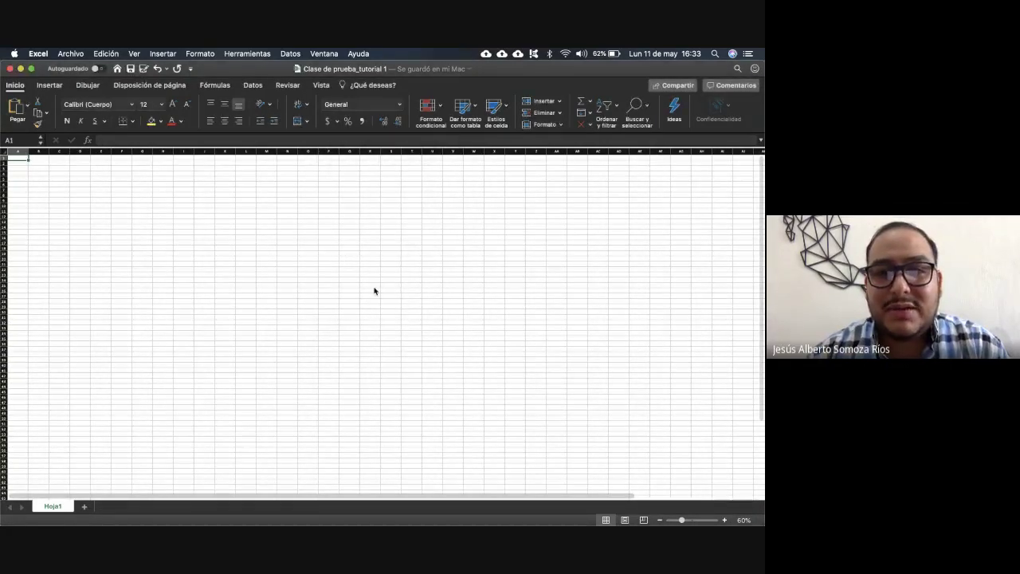
Step: Increase the worksheet's zoom level to 130%
{"action": "left_click", "coordinate": [725, 520]}
{"action": "left_click", "coordinate": [726, 520]}
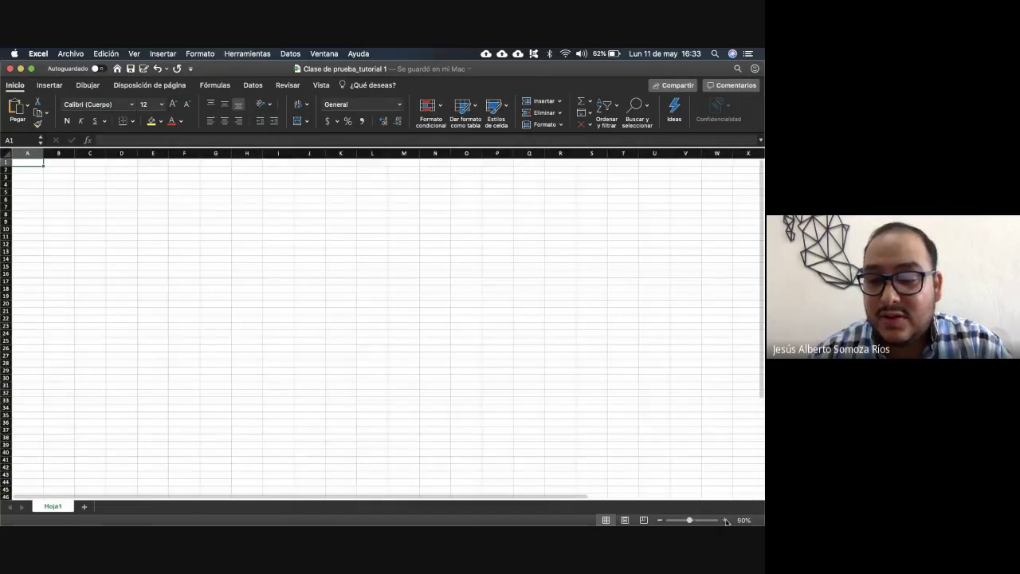
{"action": "left_click", "coordinate": [726, 519]}
{"action": "left_click", "coordinate": [726, 520]}
{"action": "left_click", "coordinate": [725, 520]}
{"action": "left_click", "coordinate": [725, 520]}
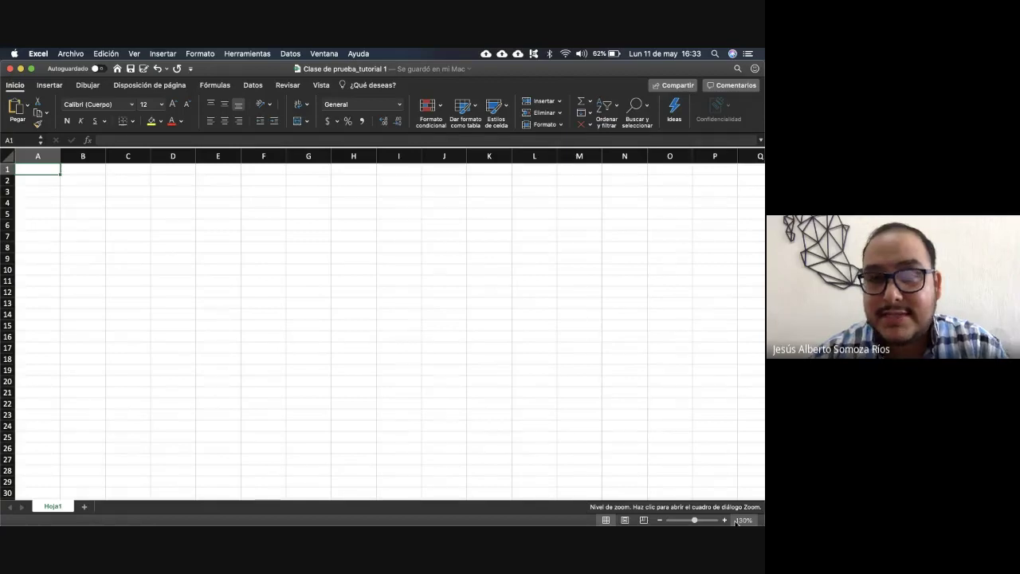
Step: Set a custom zoom of 133% for the worksheet and lower it back to 130%
{"action": "left_click", "coordinate": [741, 521]}
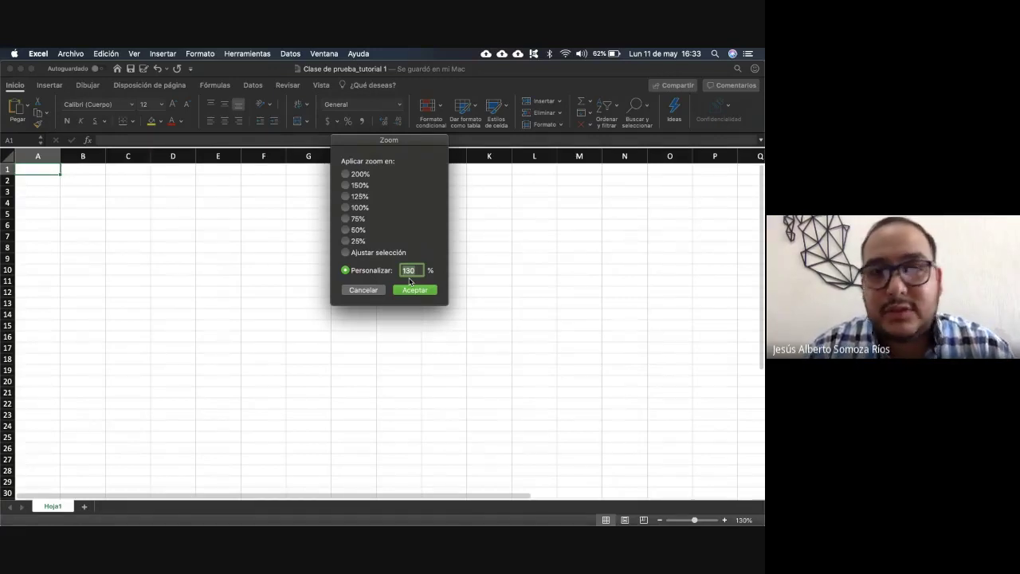
{"action": "key", "text": "BackSpace"}
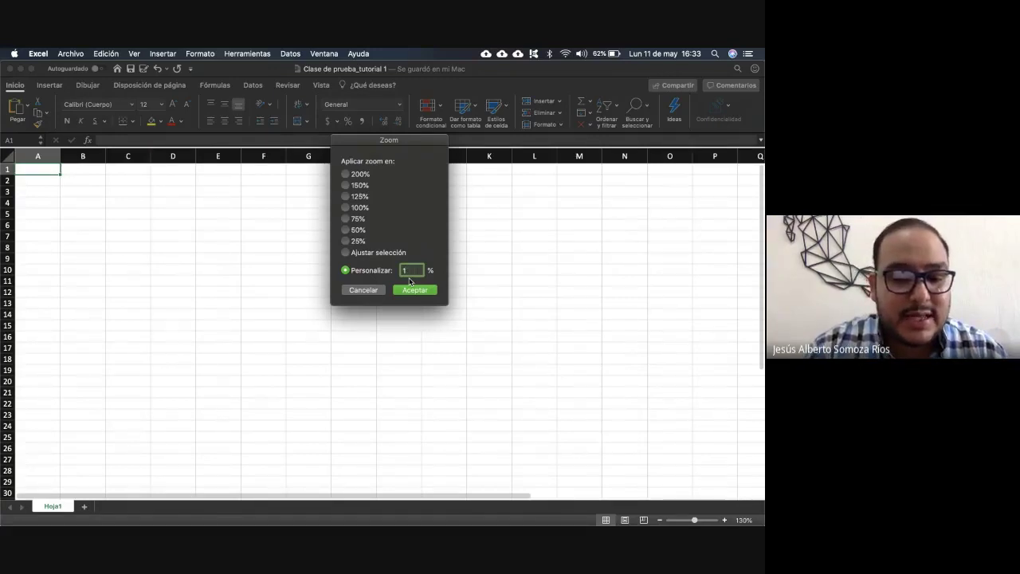
{"action": "type", "text": "133"}
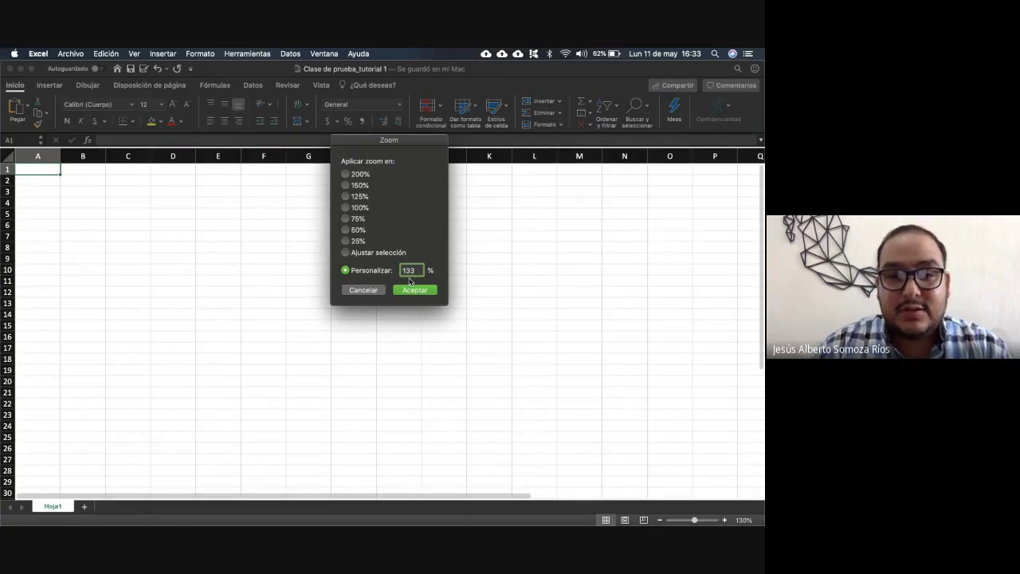
{"action": "key", "text": "Return"}
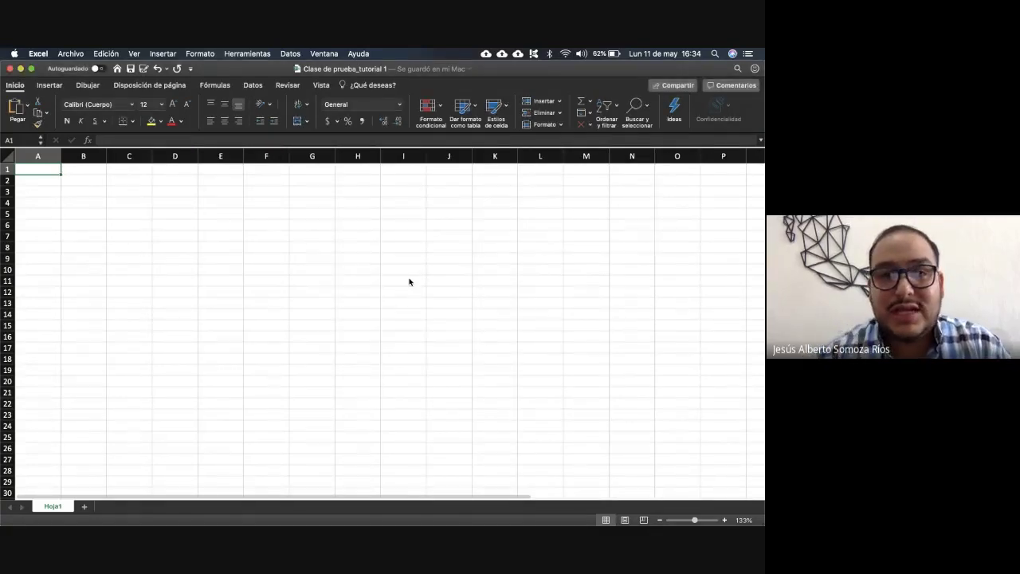
{"action": "left_click", "coordinate": [661, 521]}
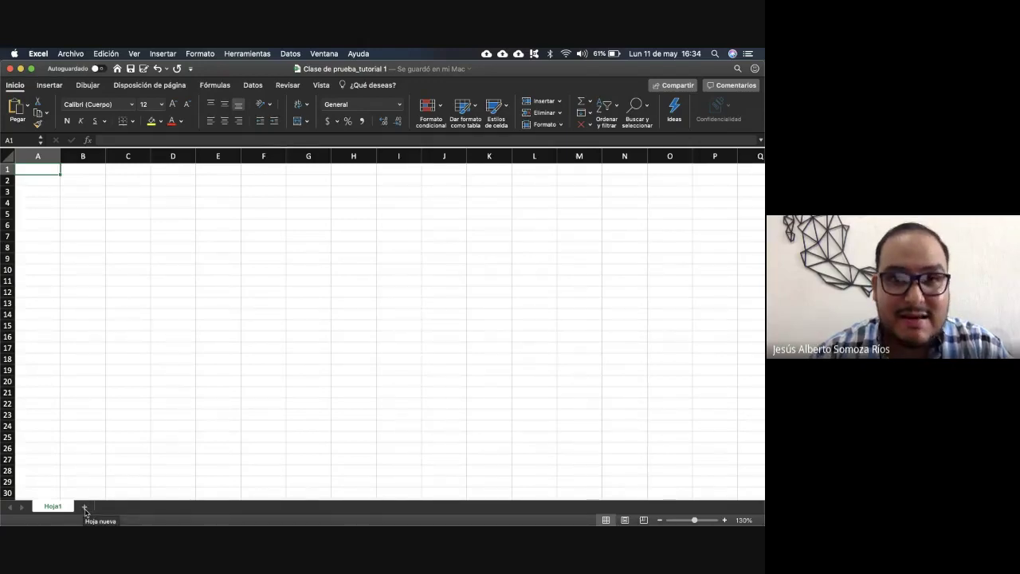
Step: Add a second worksheet and switch from it to Hoja1 and back
{"action": "left_click", "coordinate": [85, 507]}
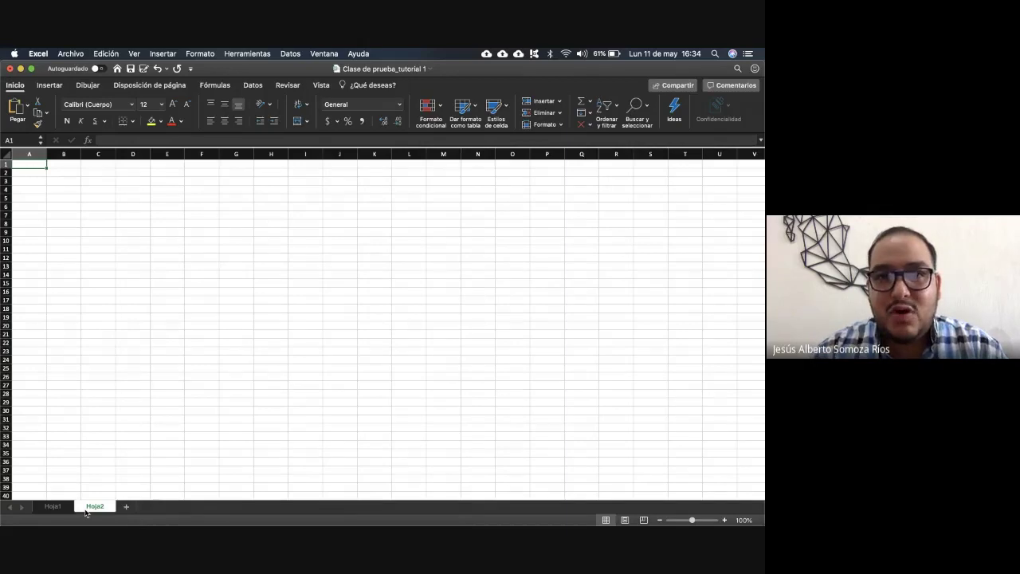
{"action": "left_click", "coordinate": [67, 509]}
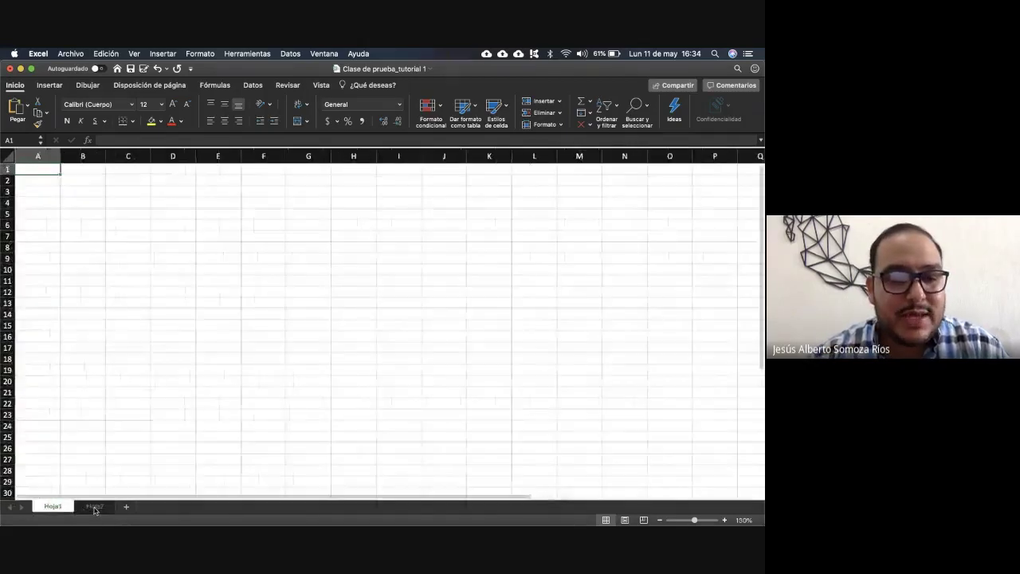
{"action": "left_click", "coordinate": [94, 507]}
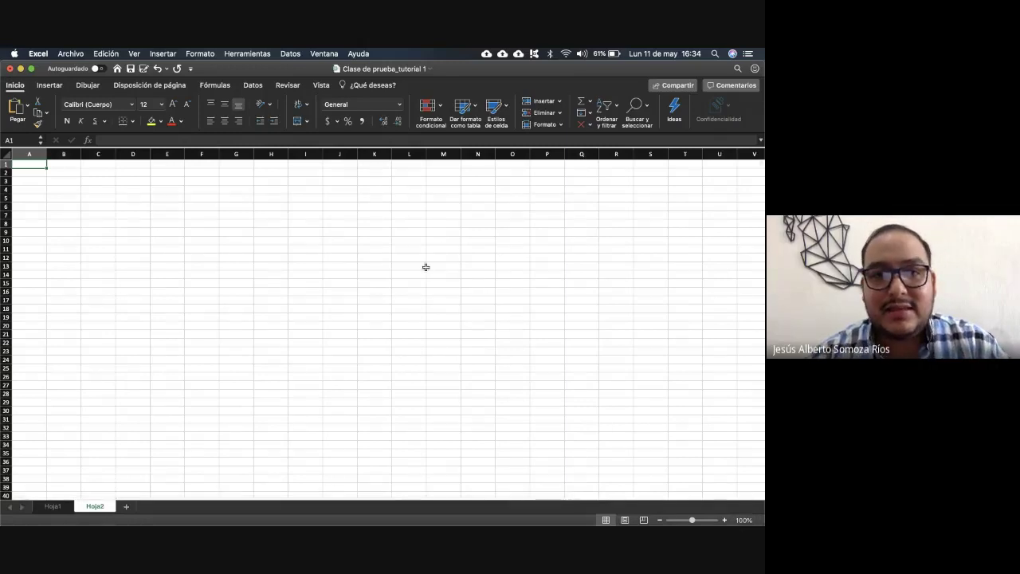
Step: Set the second worksheet's zoom to 130% and add two more worksheets after it
{"action": "left_click", "coordinate": [724, 521]}
{"action": "left_click", "coordinate": [724, 521]}
{"action": "left_click", "coordinate": [725, 521]}
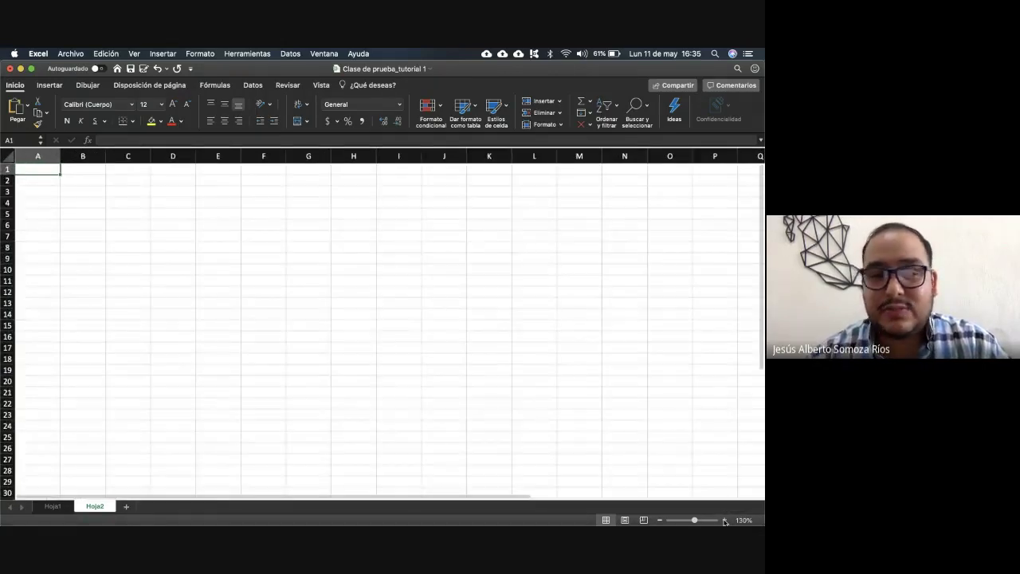
{"action": "left_click", "coordinate": [124, 506]}
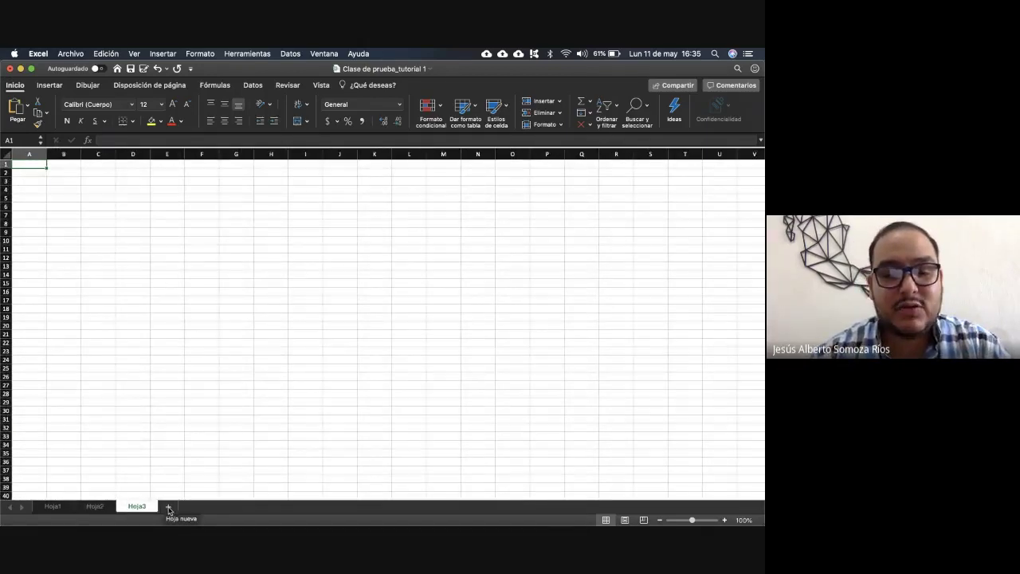
{"action": "left_click", "coordinate": [168, 508]}
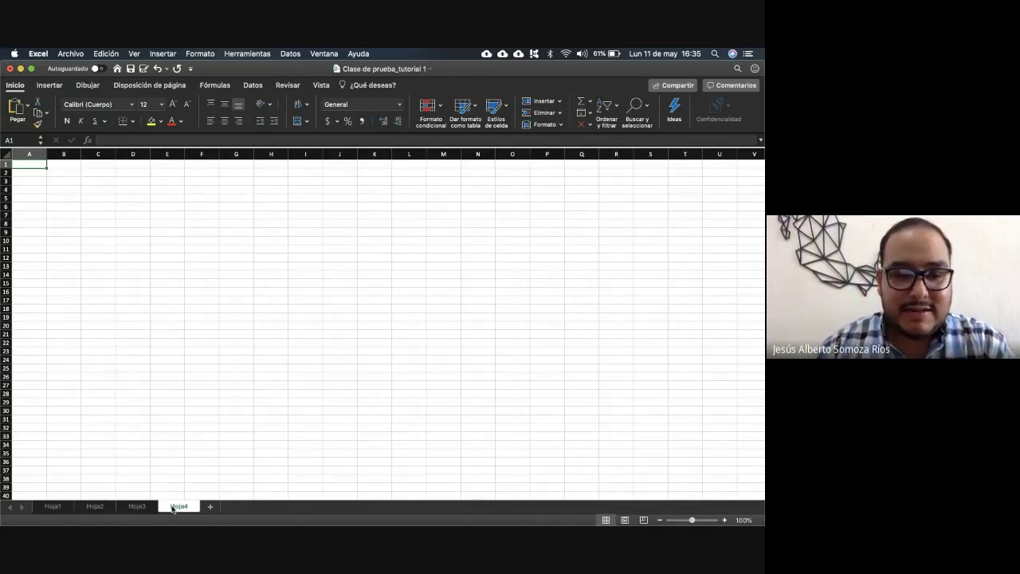
Step: Delete the three added worksheets Hoja4, Hoja3 and Hoja2, keeping only Hoja1
{"action": "right_click", "coordinate": [172, 509]}
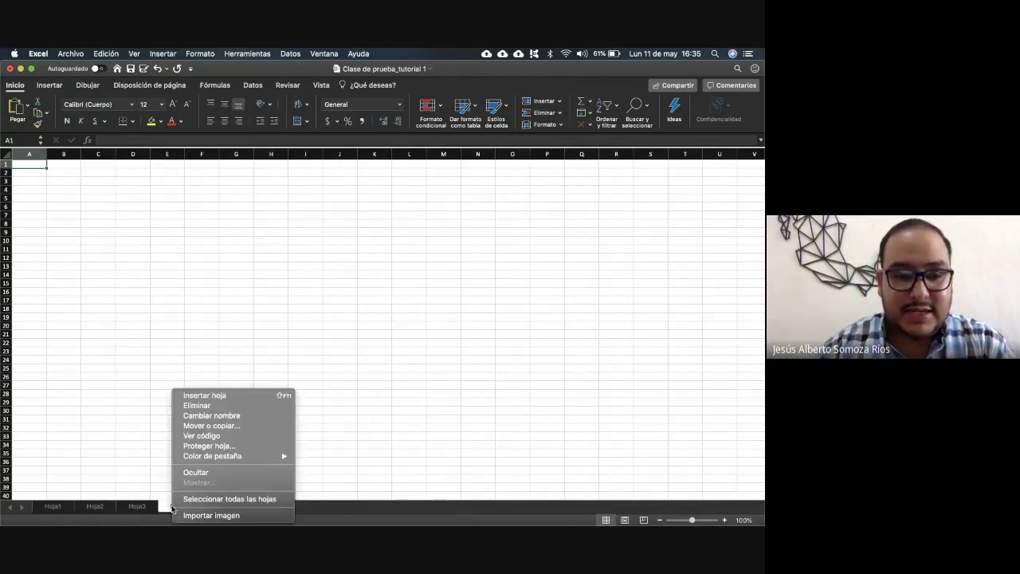
{"action": "left_click", "coordinate": [197, 405]}
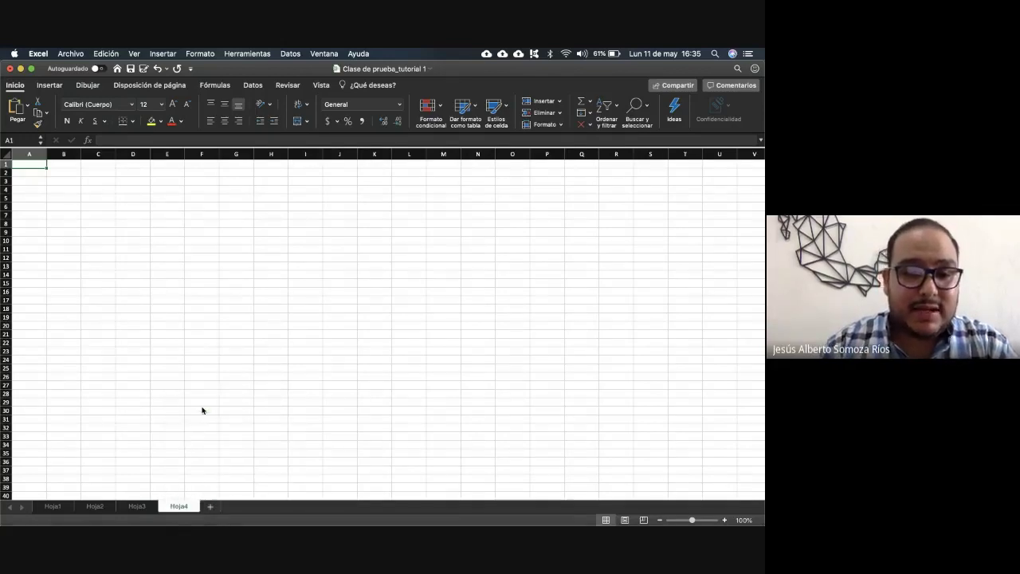
{"action": "right_click", "coordinate": [143, 509]}
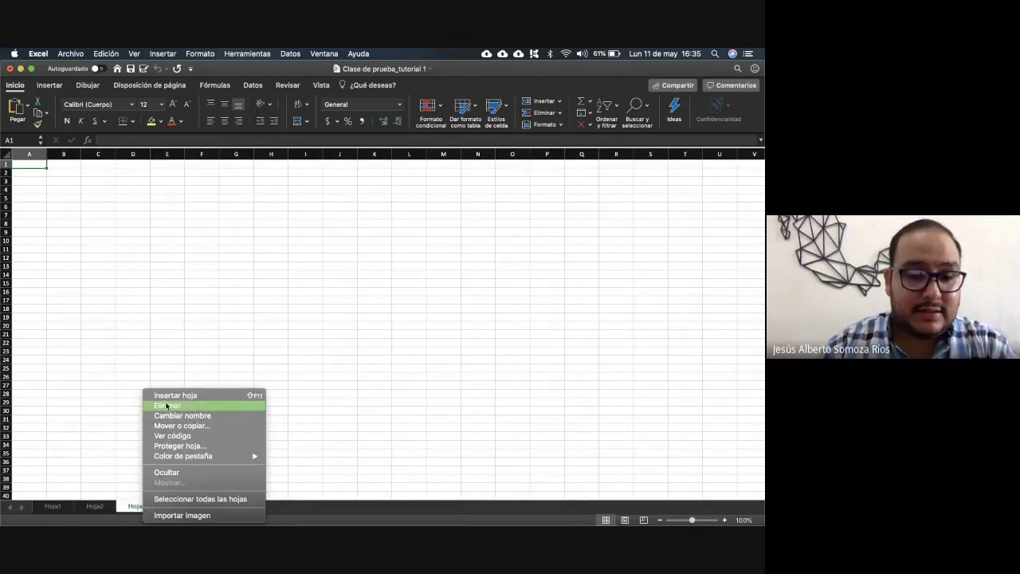
{"action": "left_click", "coordinate": [168, 406]}
{"action": "right_click", "coordinate": [98, 506]}
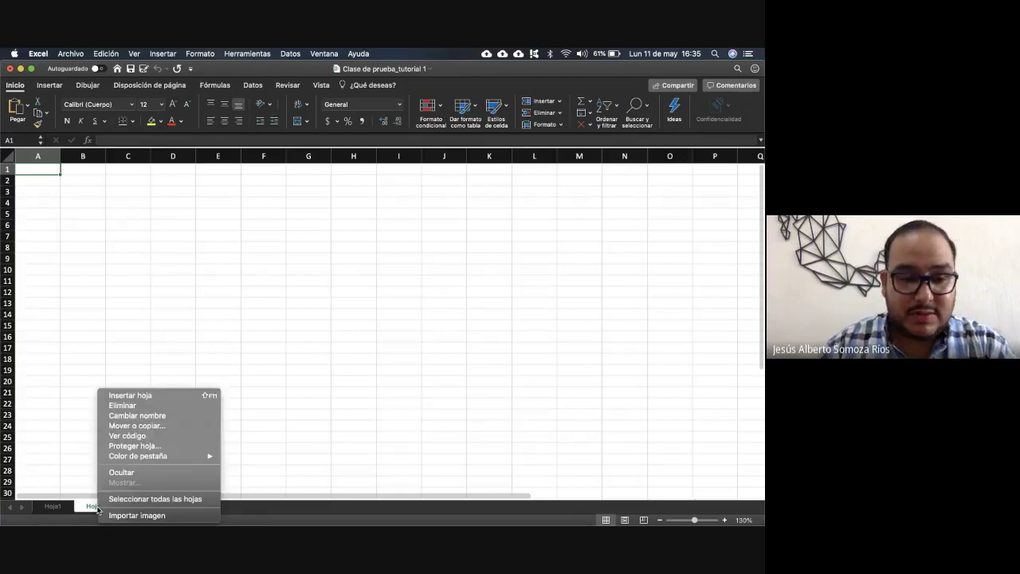
{"action": "left_click", "coordinate": [123, 405]}
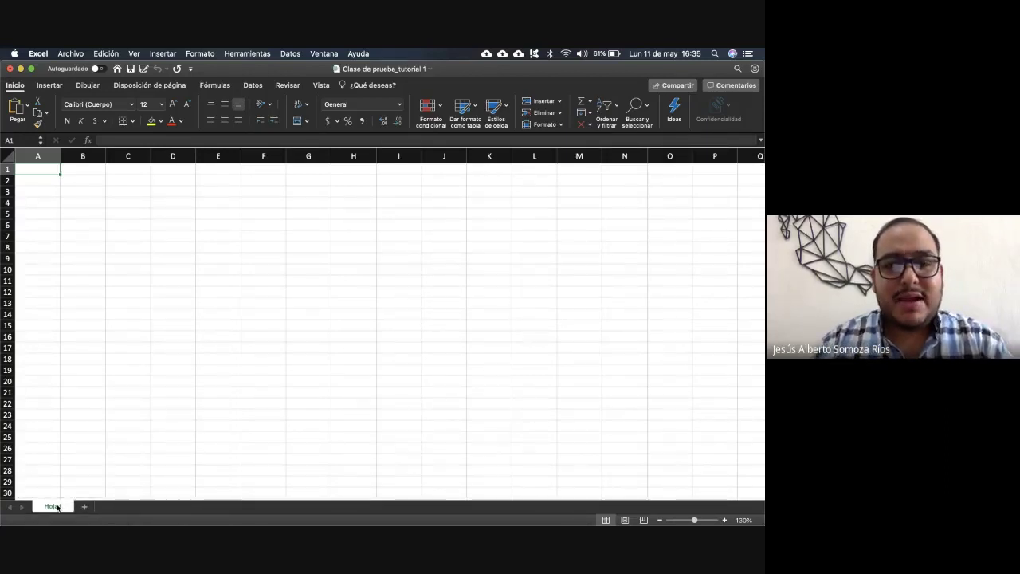
Step: Rename the worksheet Hoja1 as "Prueba"
{"action": "right_click", "coordinate": [57, 507]}
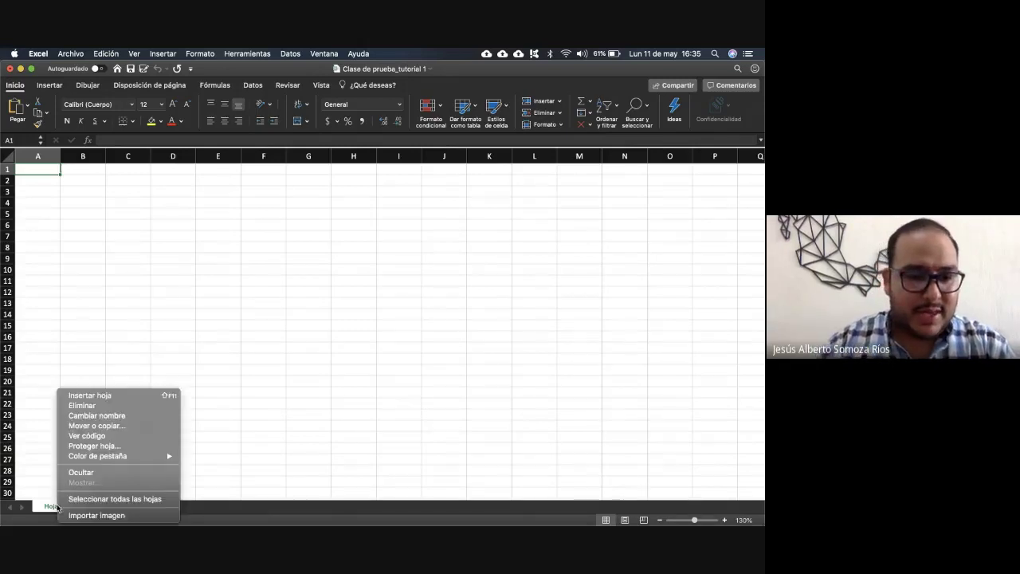
{"action": "left_click", "coordinate": [109, 420]}
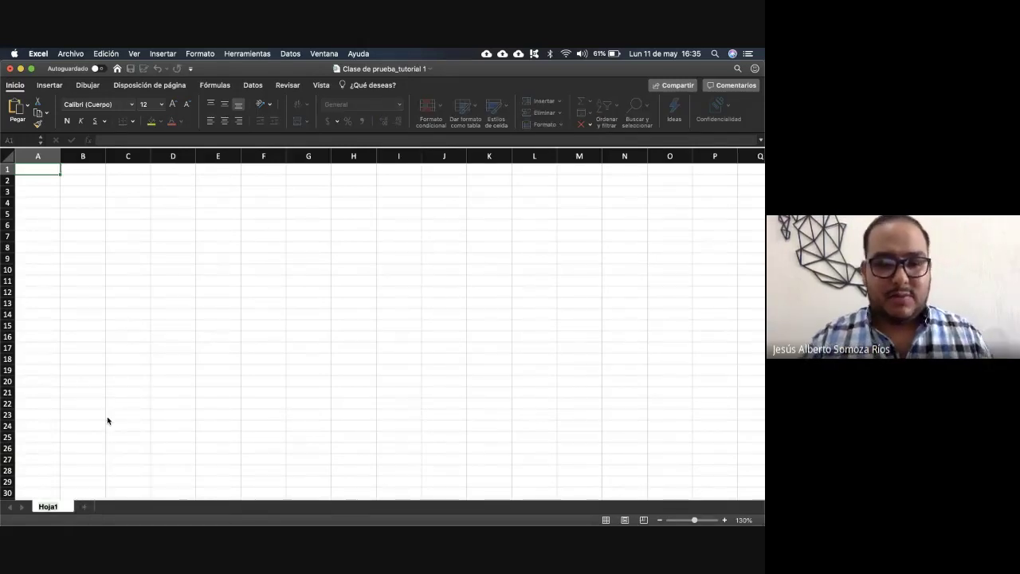
{"action": "type", "text": "Prueba"}
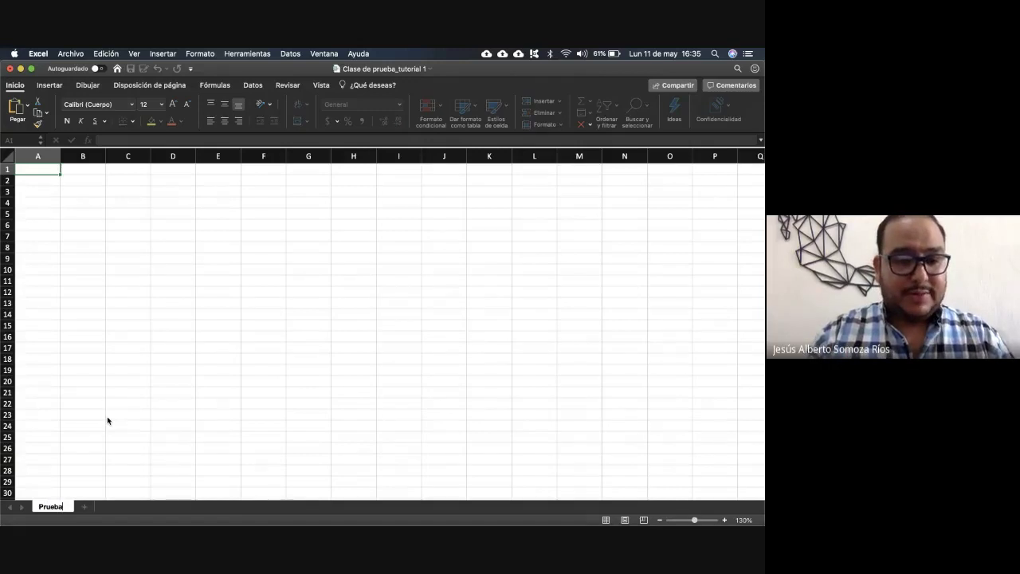
{"action": "key", "text": "Return"}
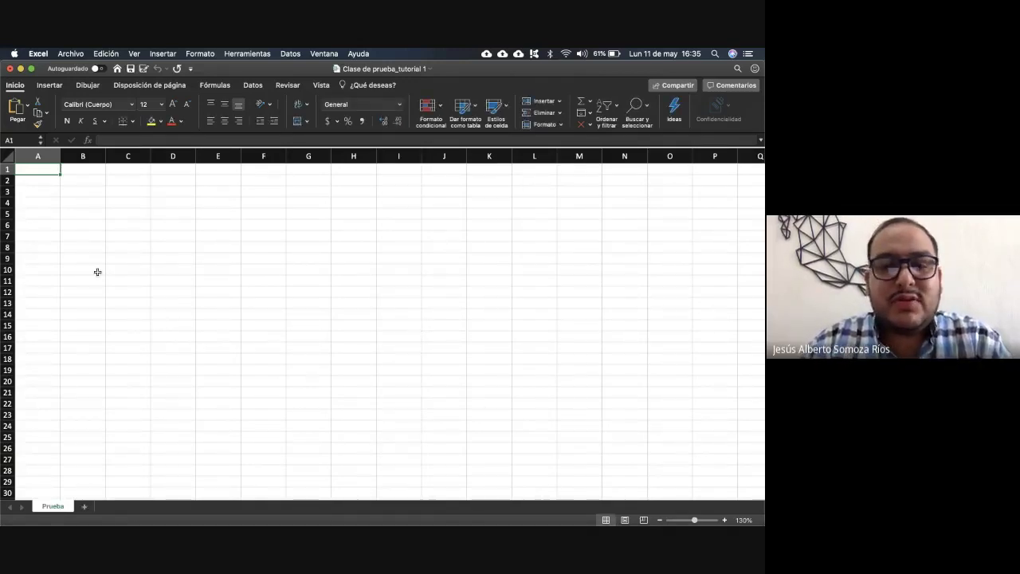
Step: Select cell B7, the whole of column A and the whole of row 1 to show cells, columns and rows
{"action": "left_click", "coordinate": [77, 234]}
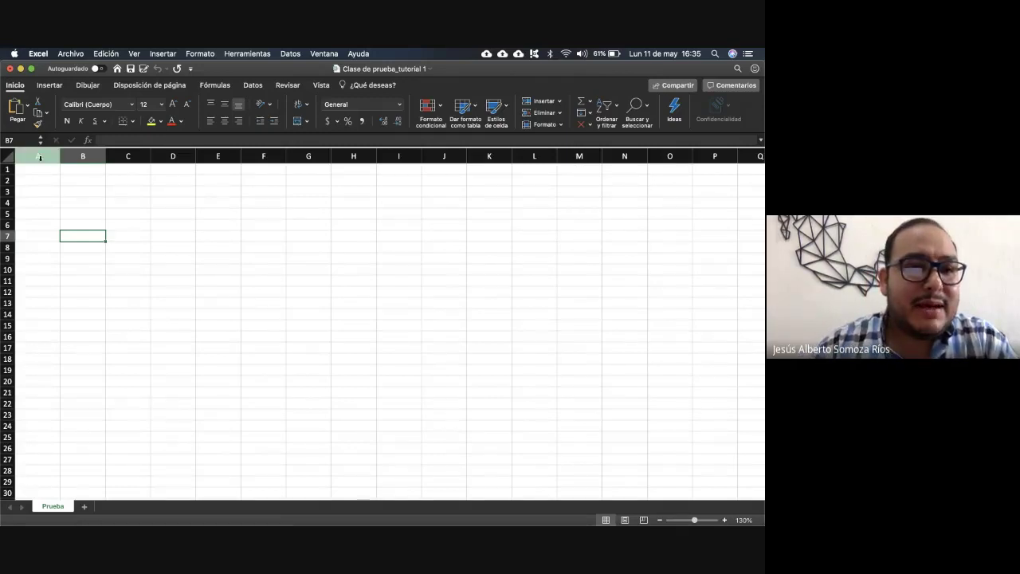
{"action": "left_click", "coordinate": [35, 156]}
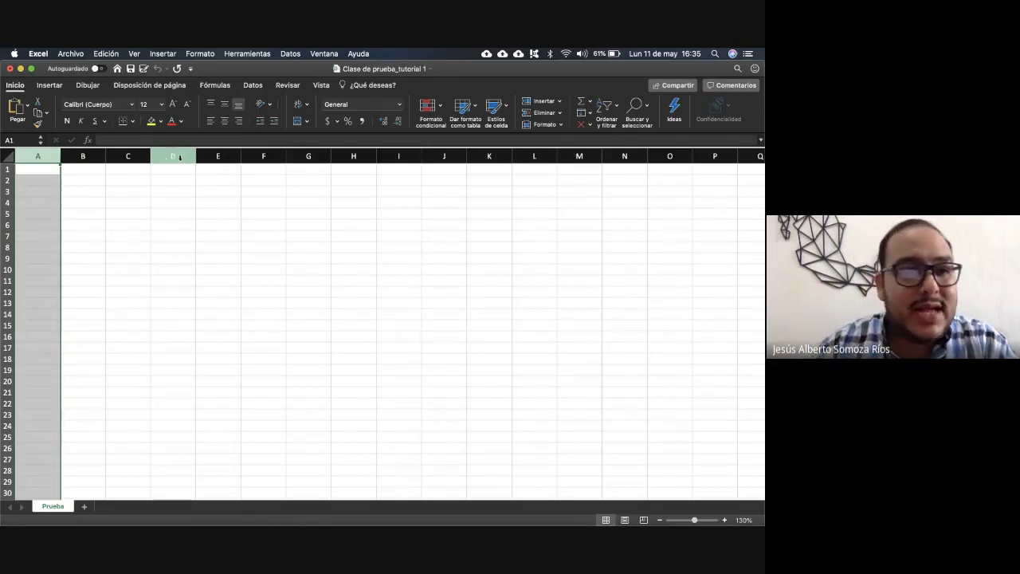
{"action": "left_click", "coordinate": [53, 155]}
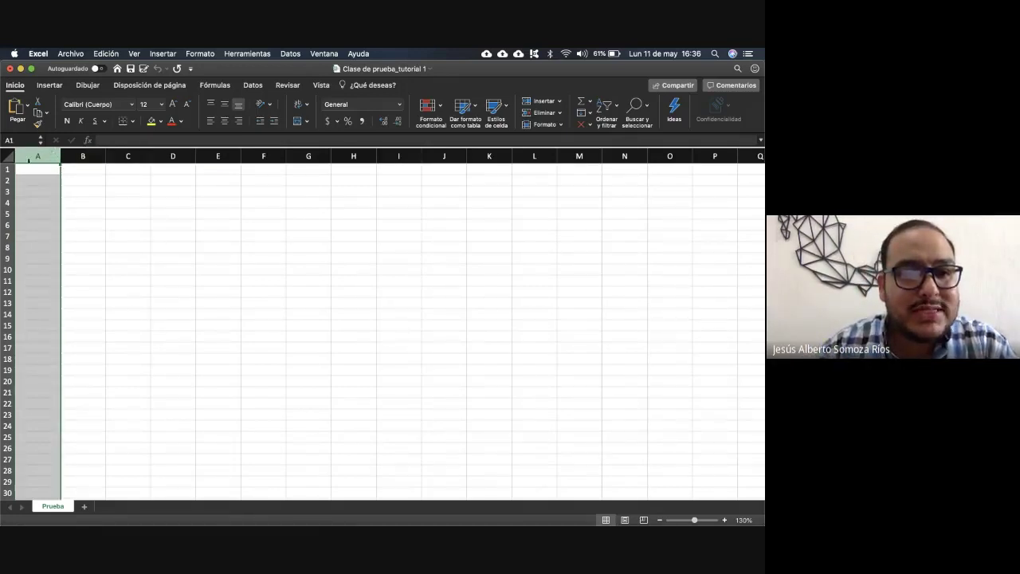
{"action": "left_click", "coordinate": [7, 168]}
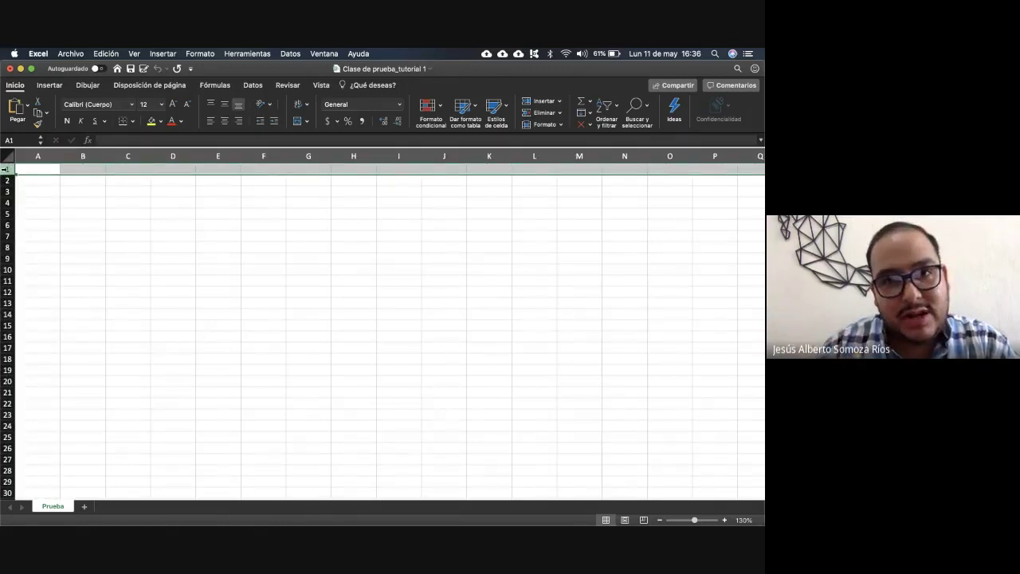
Step: Select entire columns A, E and J one at a time, followed by entire rows 1 and 8
{"action": "left_click", "coordinate": [38, 154]}
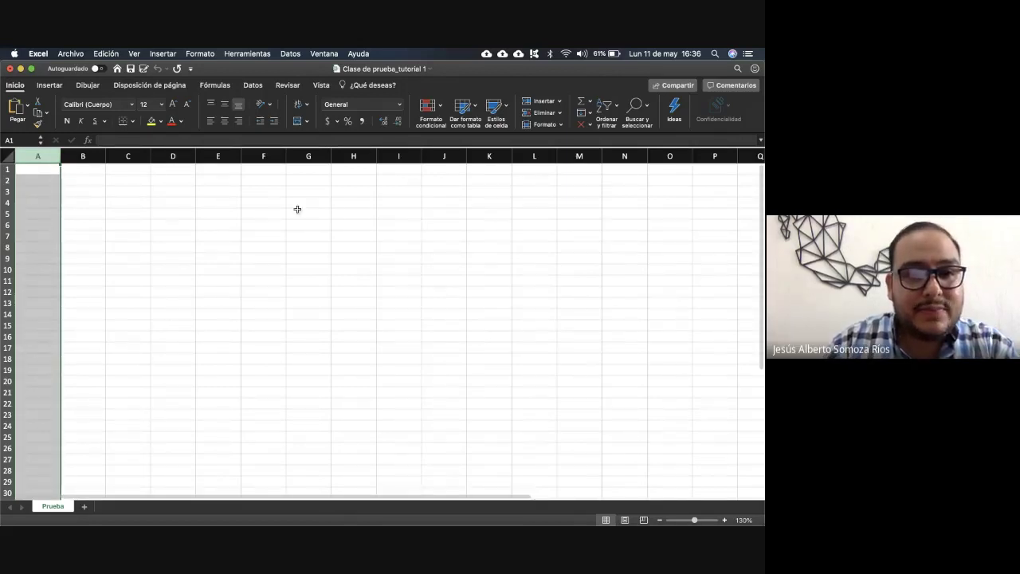
{"action": "left_click", "coordinate": [222, 155]}
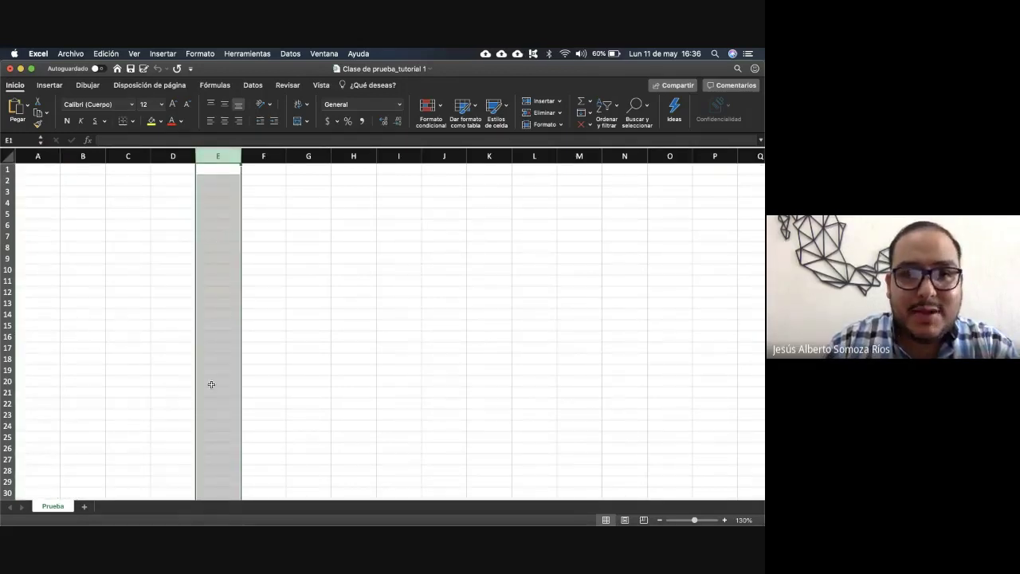
{"action": "left_click", "coordinate": [444, 155]}
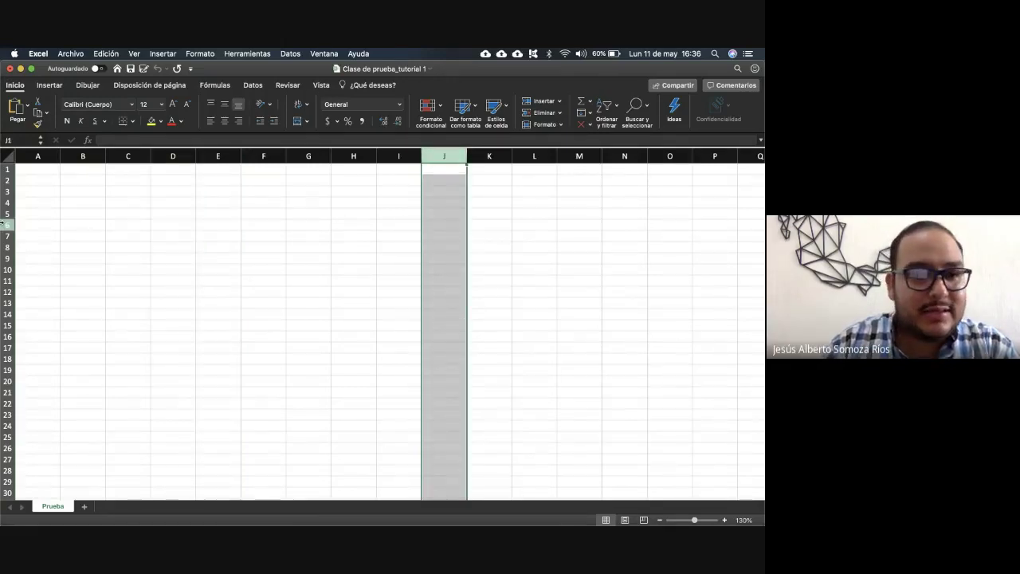
{"action": "left_click", "coordinate": [6, 169]}
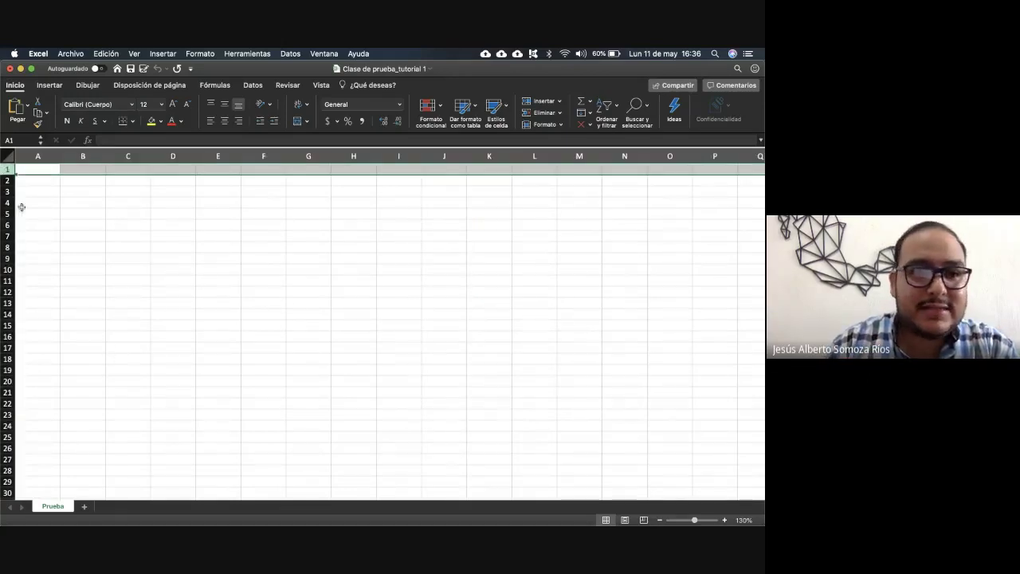
{"action": "left_click", "coordinate": [6, 247]}
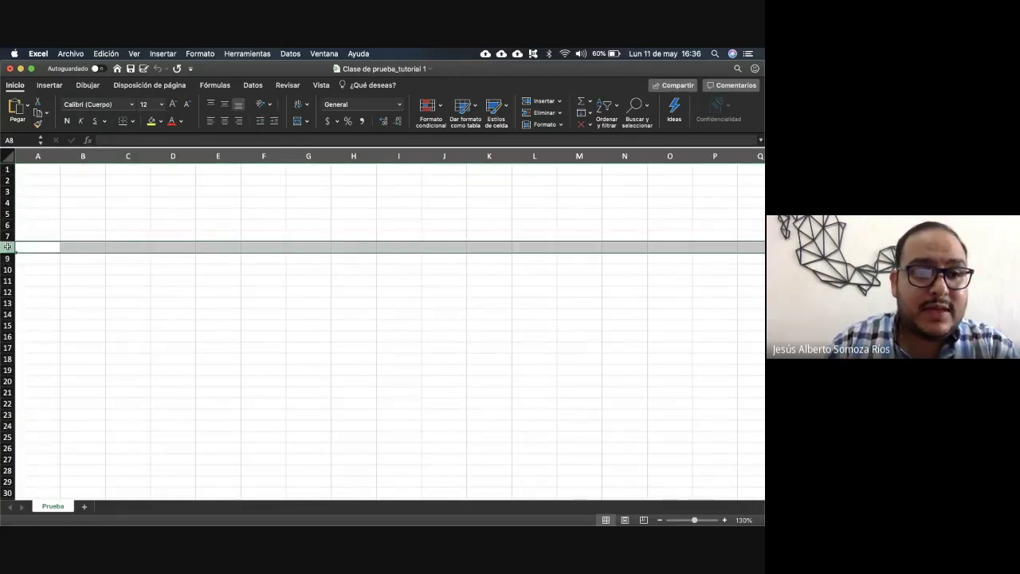
Step: Select the whole of row 13 and look through the rows further down the sheet
{"action": "left_click", "coordinate": [6, 303]}
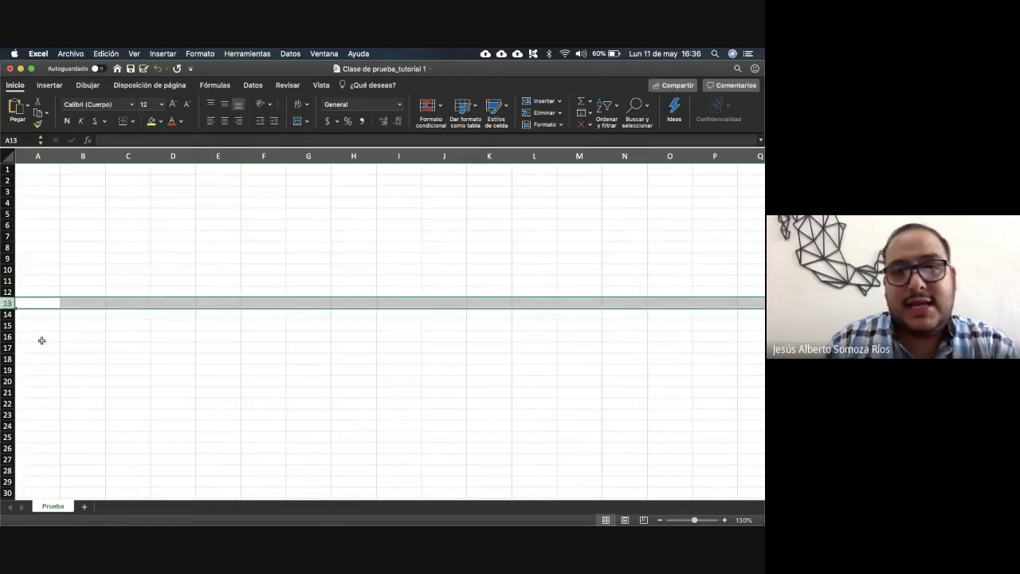
{"action": "scroll", "coordinate": [69, 428], "scroll_direction": "down", "scroll_amount": 12}
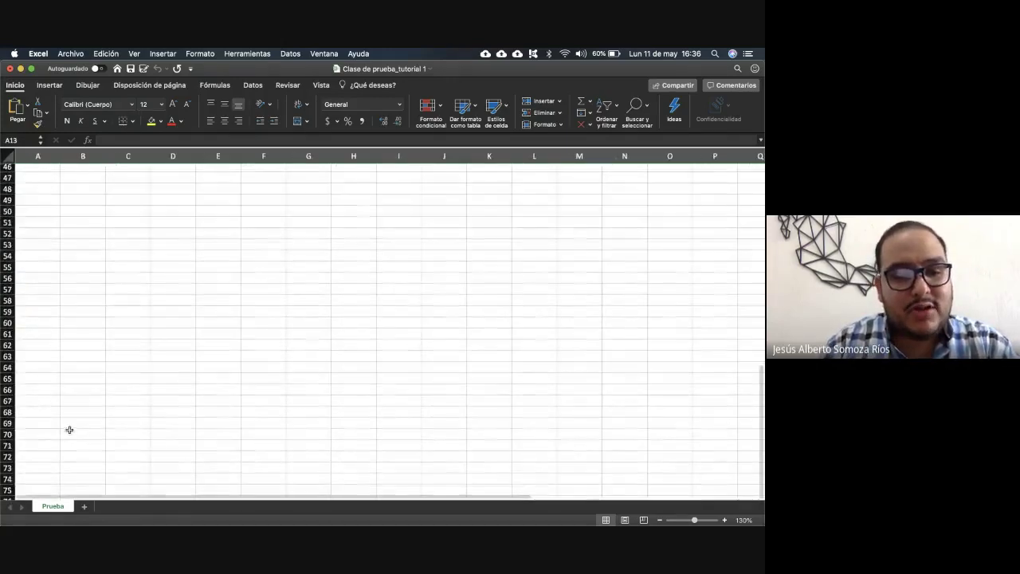
{"action": "scroll", "coordinate": [69, 430], "scroll_direction": "up", "scroll_amount": 12}
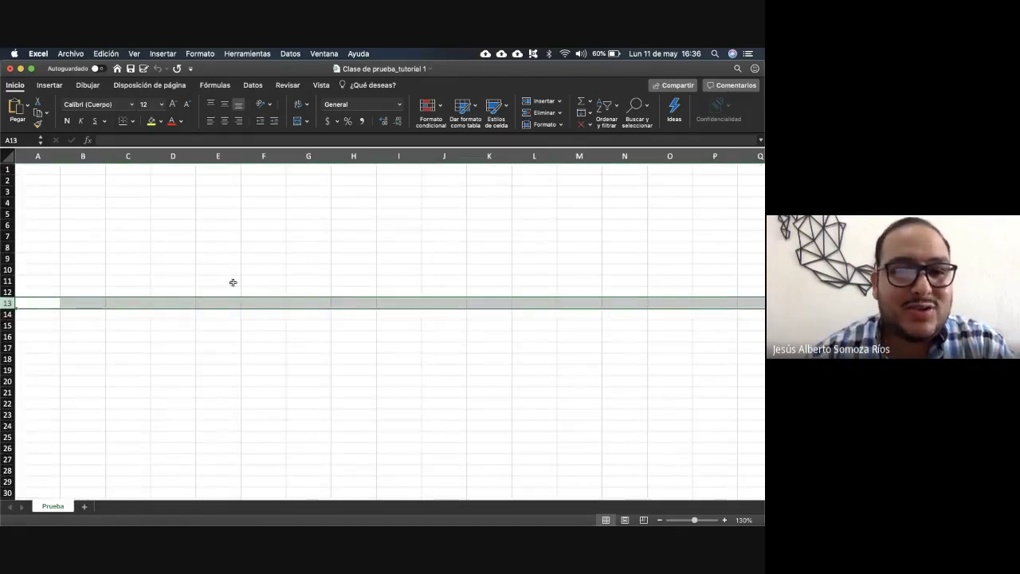
Step: Select cells H12, M25 and M24 one at a time to identify each by its column letter and row number
{"action": "left_click", "coordinate": [353, 291]}
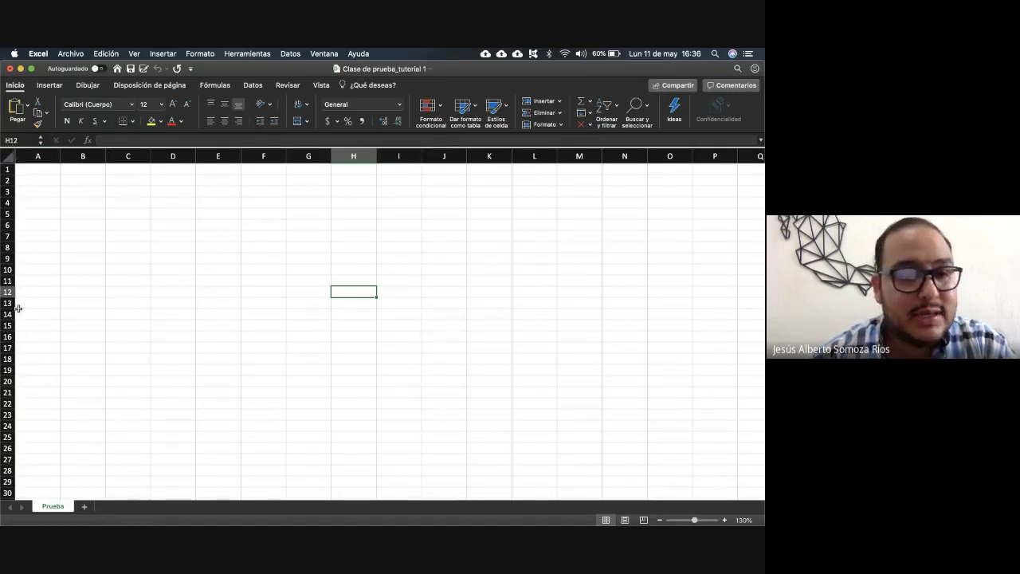
{"action": "left_click", "coordinate": [569, 432]}
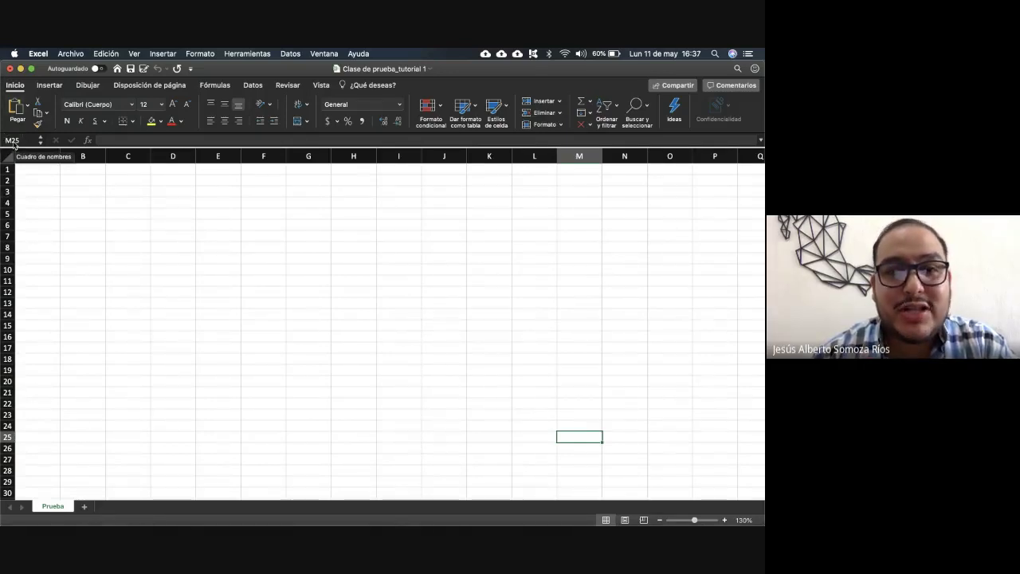
{"action": "left_click", "coordinate": [570, 424]}
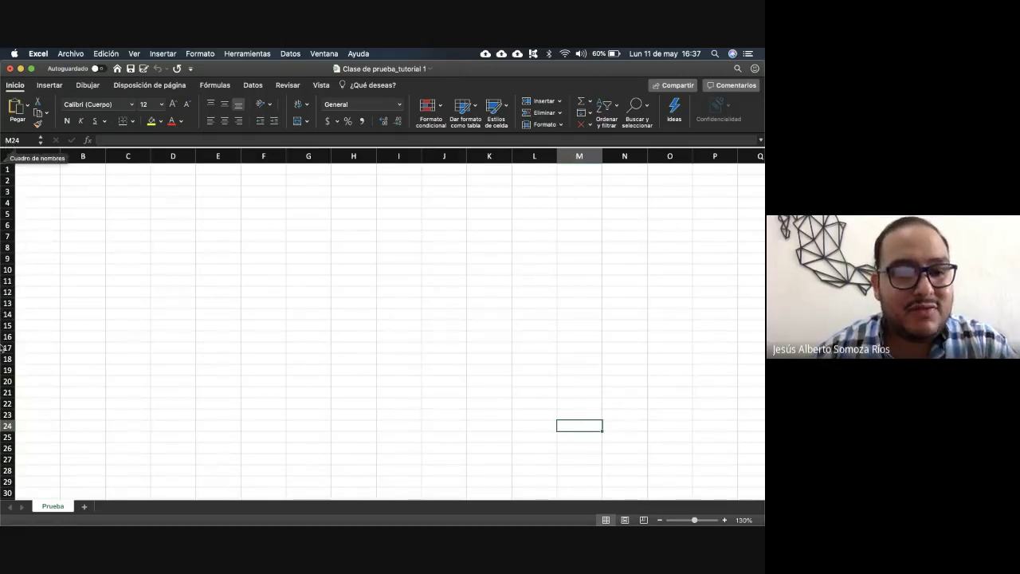
Step: Enter "Prueba" in cell M24 and clear the cell again
{"action": "double_click", "coordinate": [584, 424]}
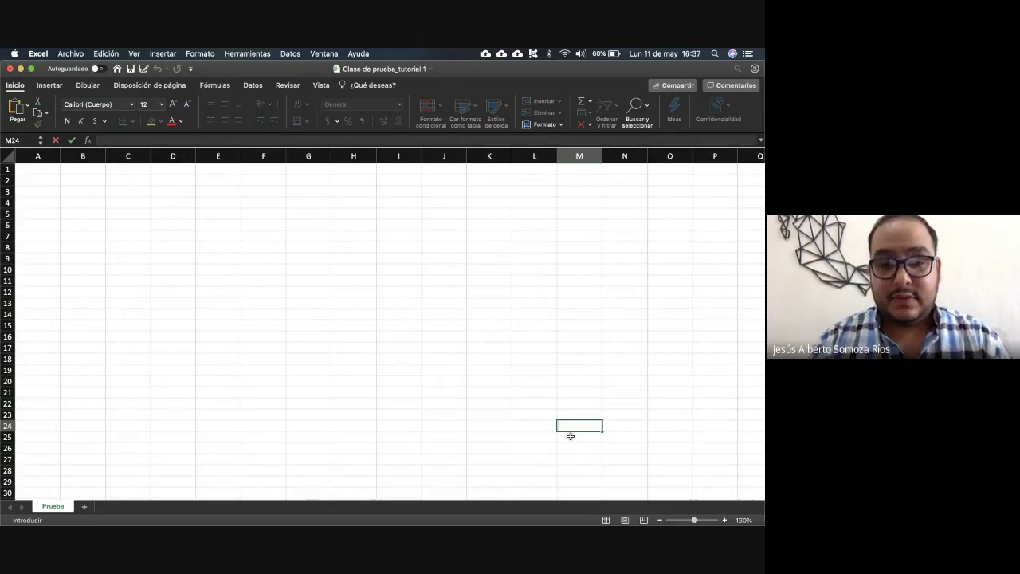
{"action": "type", "text": "Prueba"}
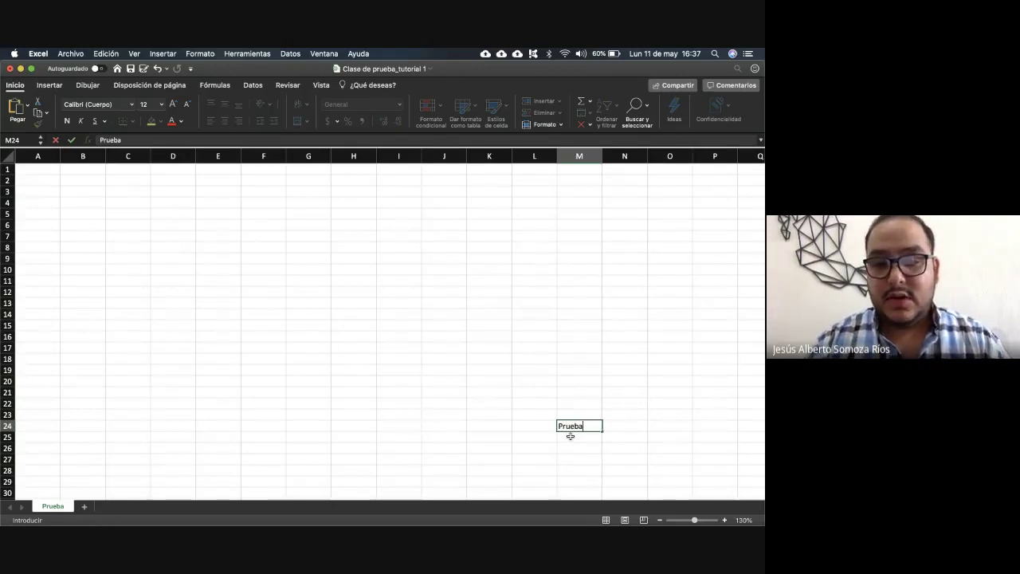
{"action": "key", "text": "Return"}
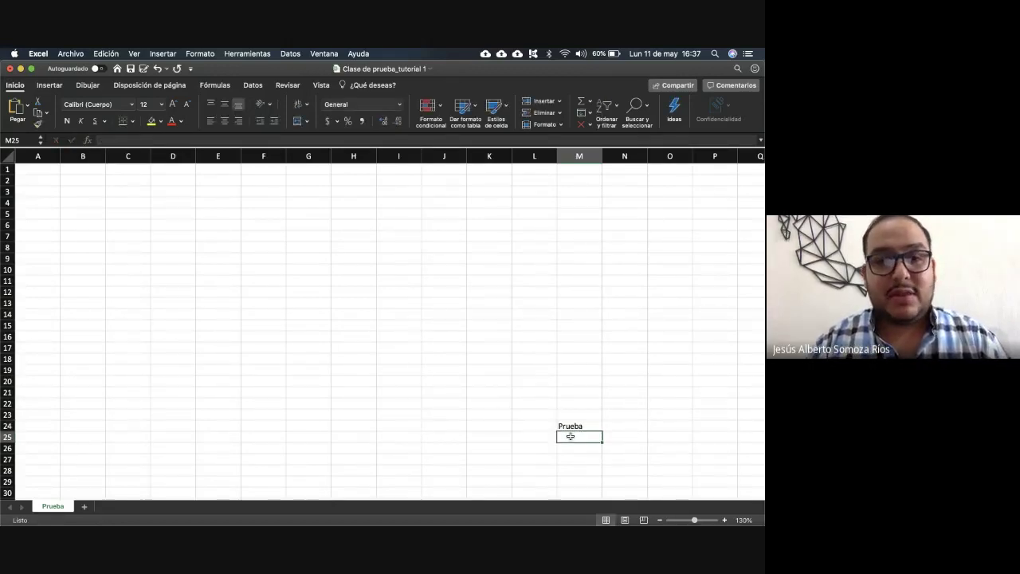
{"action": "key", "text": "Up"}
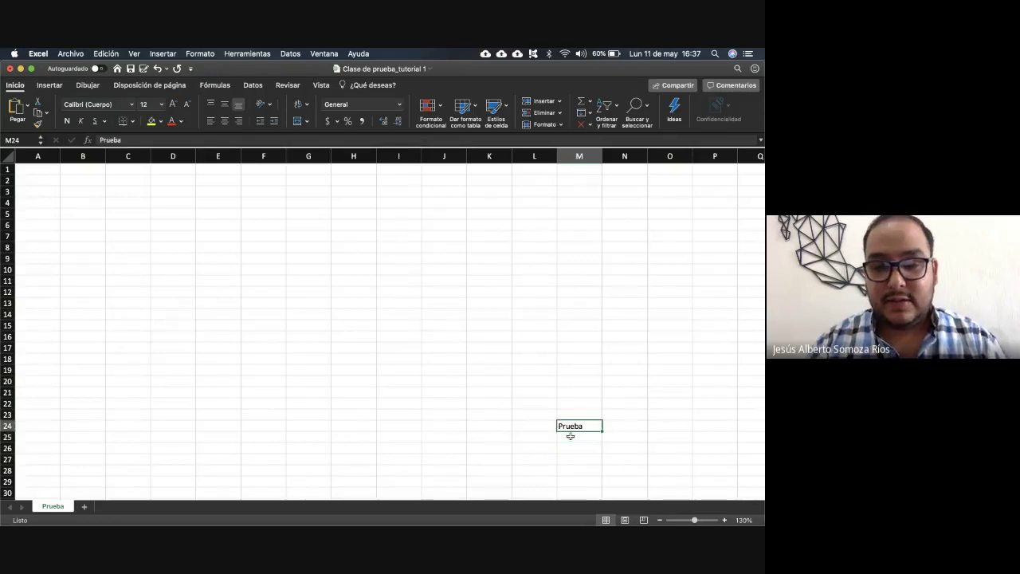
{"action": "key", "text": "Delete"}
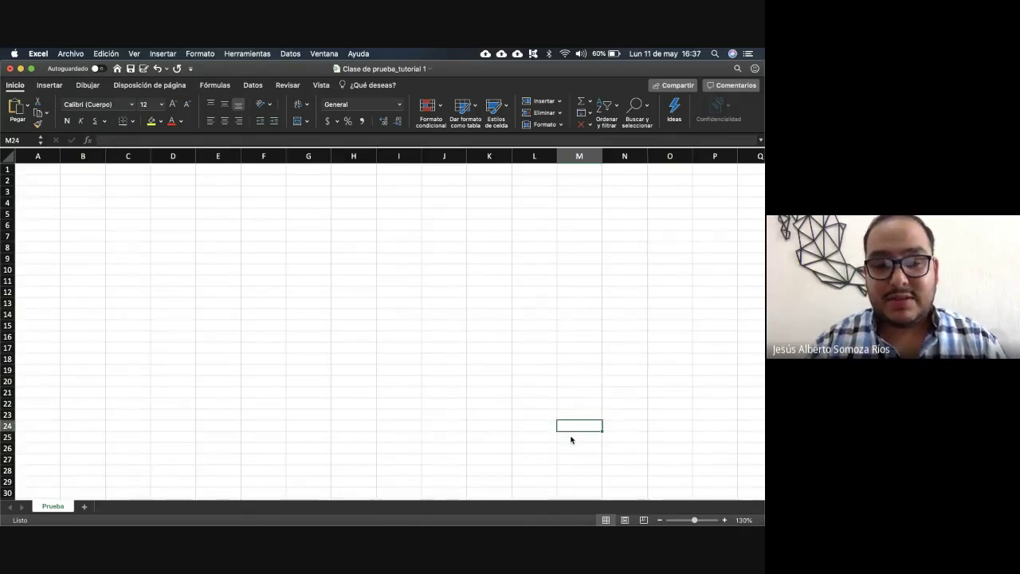
Step: Enter a person's first name in cell A1 and delete that entry
{"action": "left_click", "coordinate": [463, 415]}
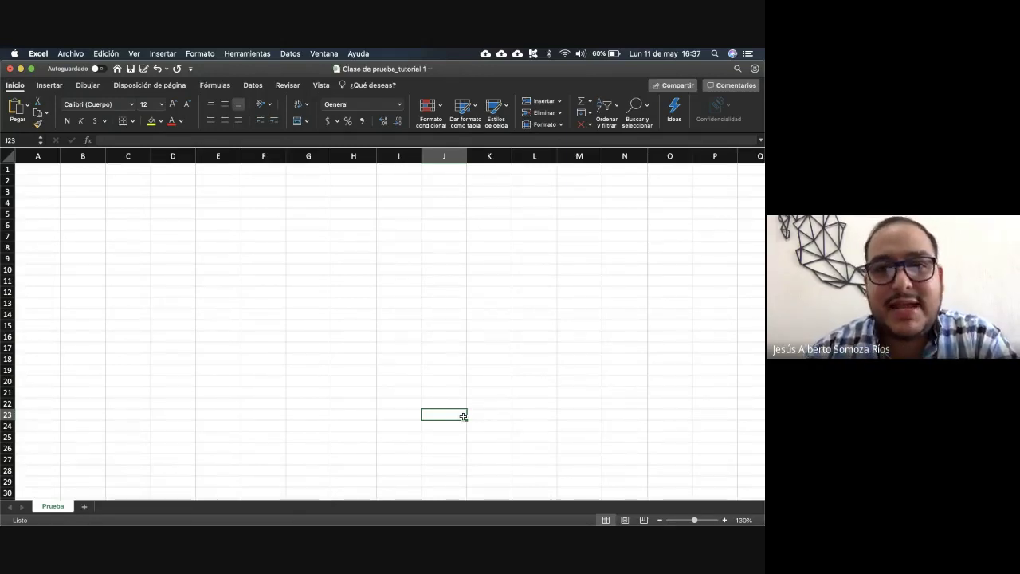
{"action": "left_click", "coordinate": [45, 170]}
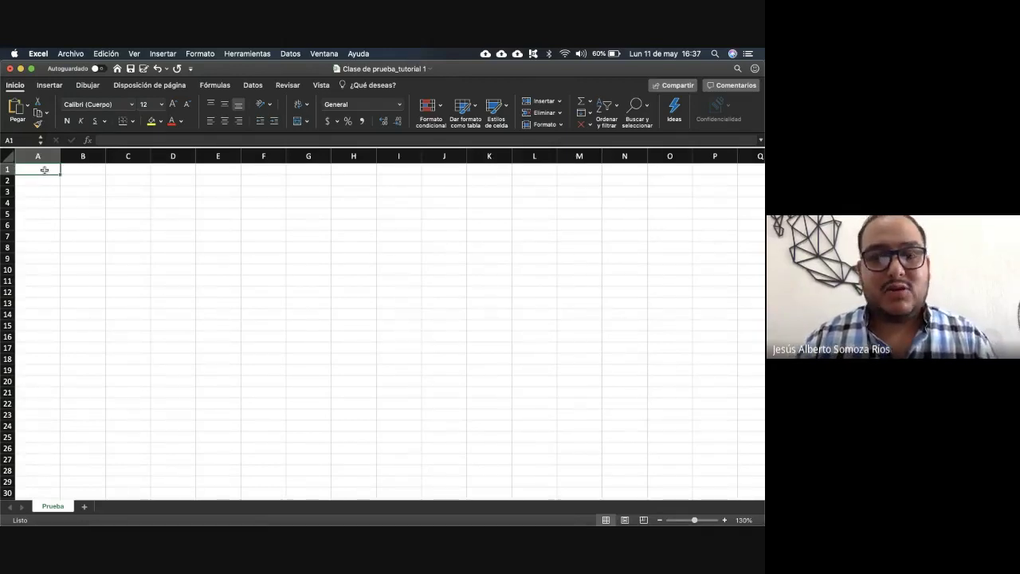
{"action": "type", "text": "Pedro"}
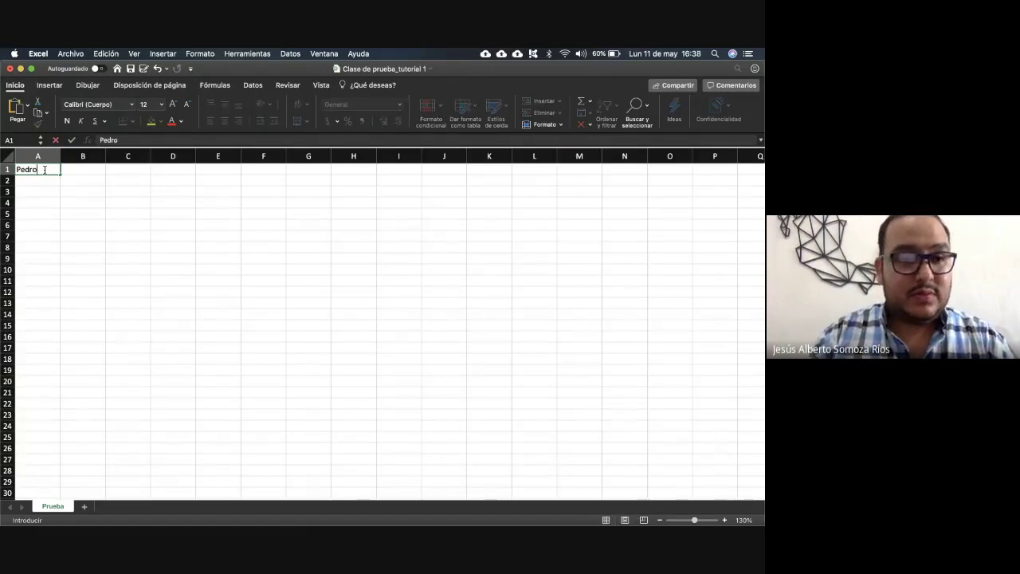
{"action": "key", "text": "Return"}
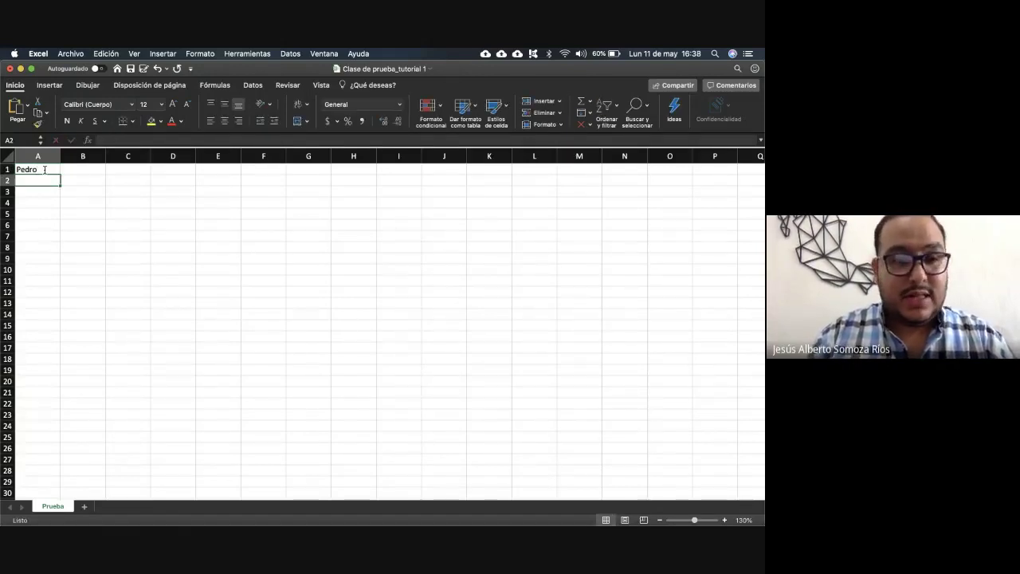
{"action": "left_click", "coordinate": [45, 170]}
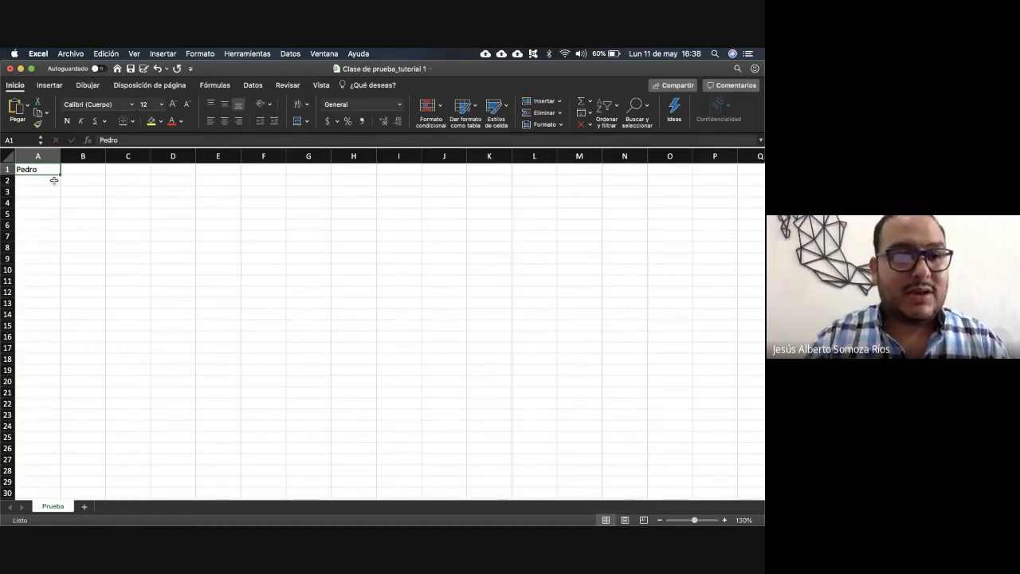
{"action": "key", "text": "Delete"}
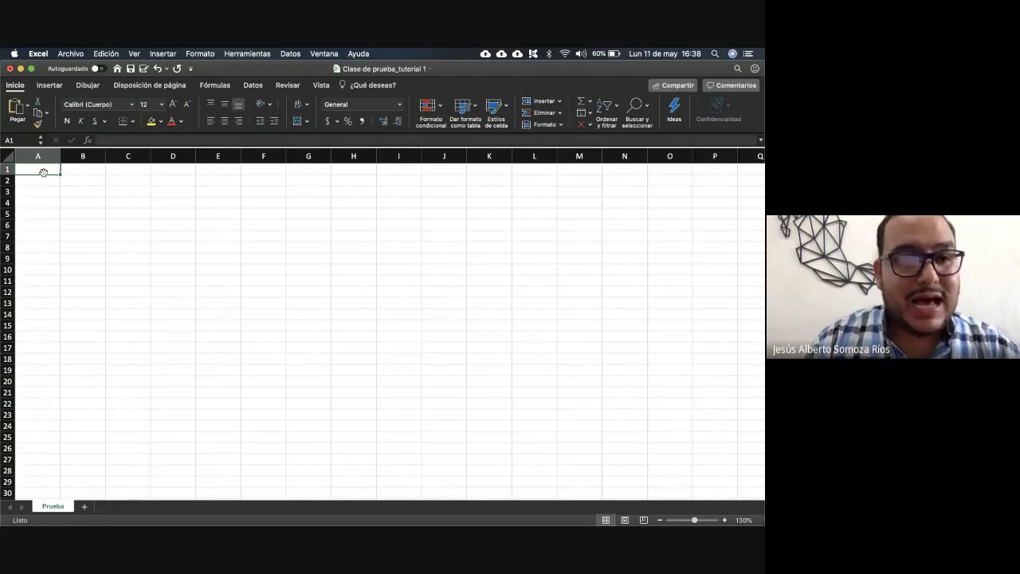
Step: Enter three students' first names in cells A1 to A3, one per row
{"action": "double_click", "coordinate": [34, 170]}
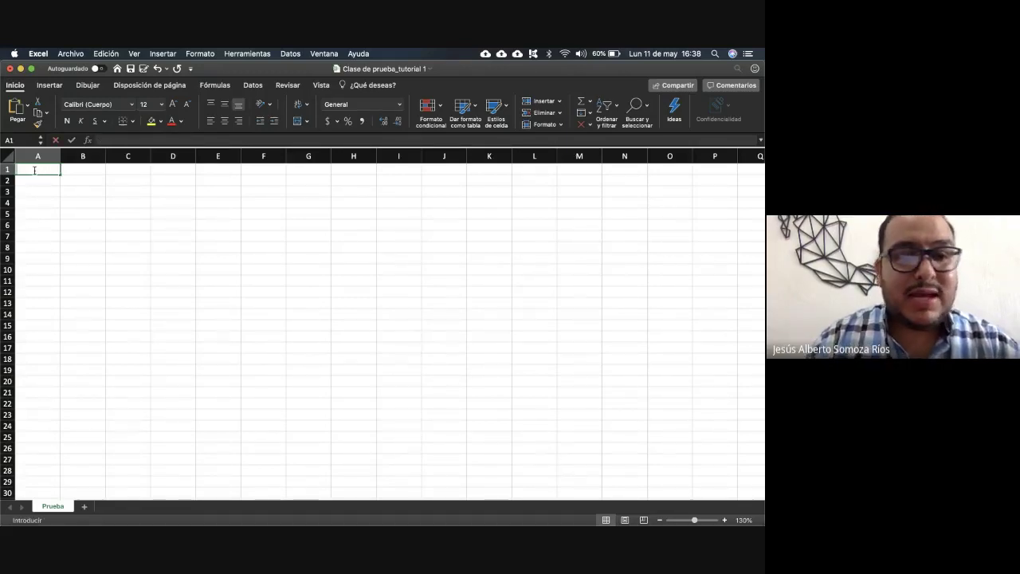
{"action": "type", "text": "Pe"}
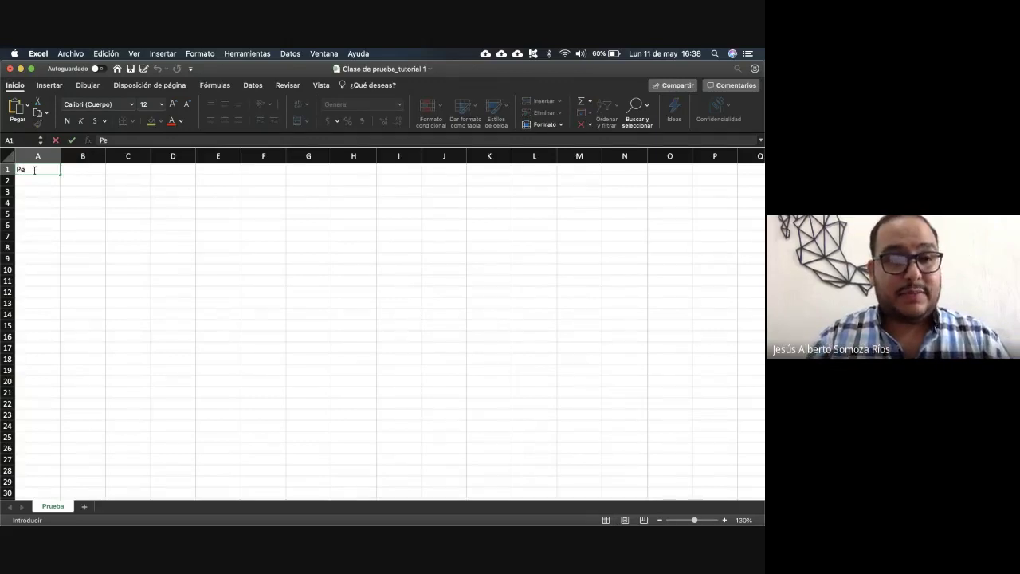
{"action": "type", "text": "dro"}
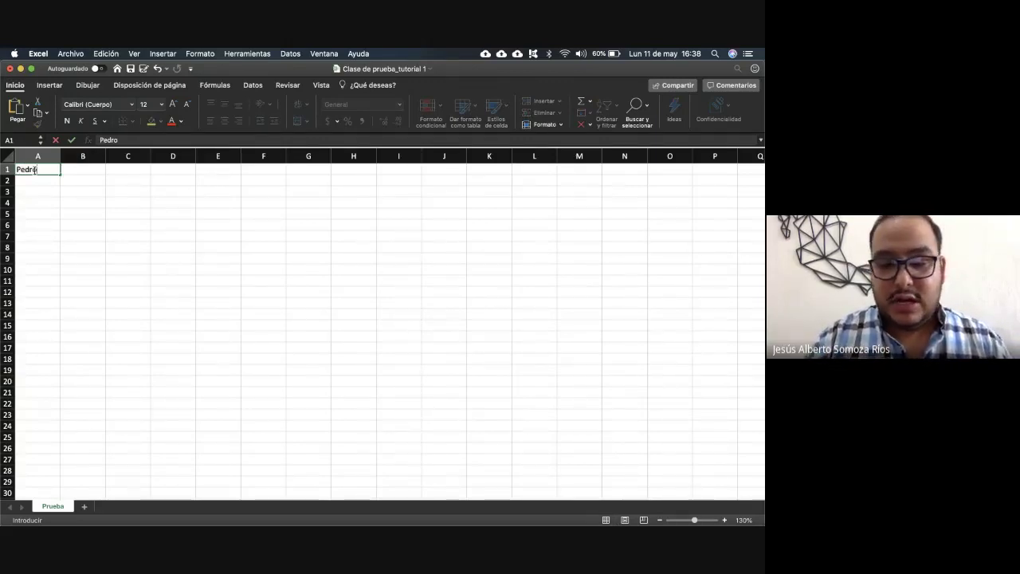
{"action": "key", "text": "Return"}
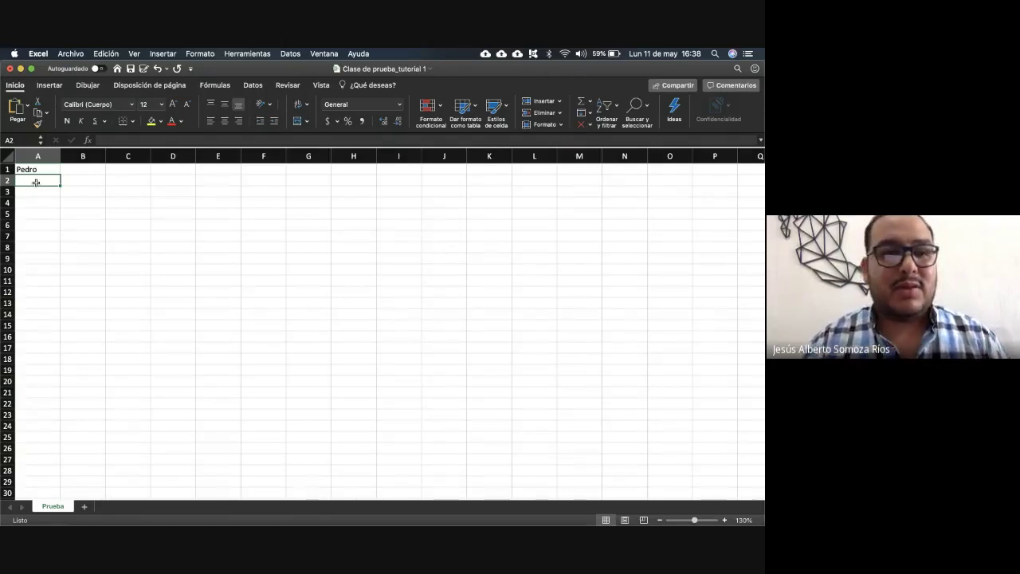
{"action": "type", "text": "Mar"}
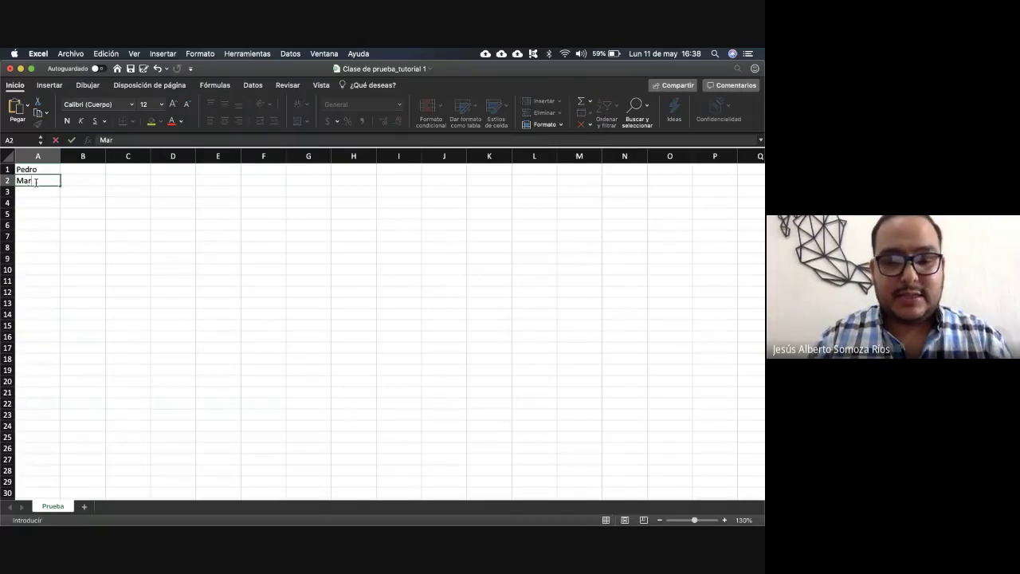
{"action": "type", "text": "ía"}
{"action": "key", "text": "Return"}
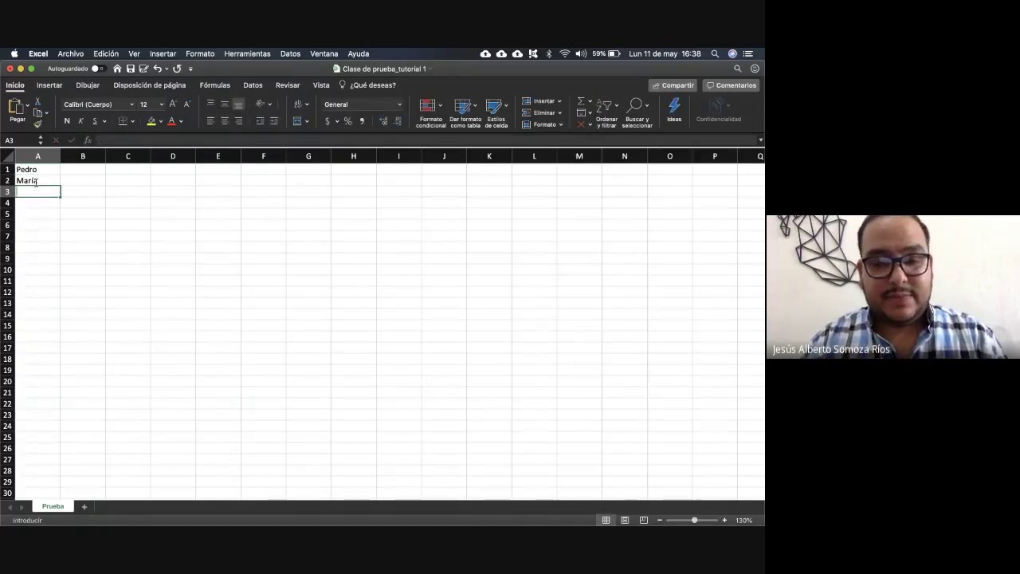
{"action": "type", "text": "Albe"}
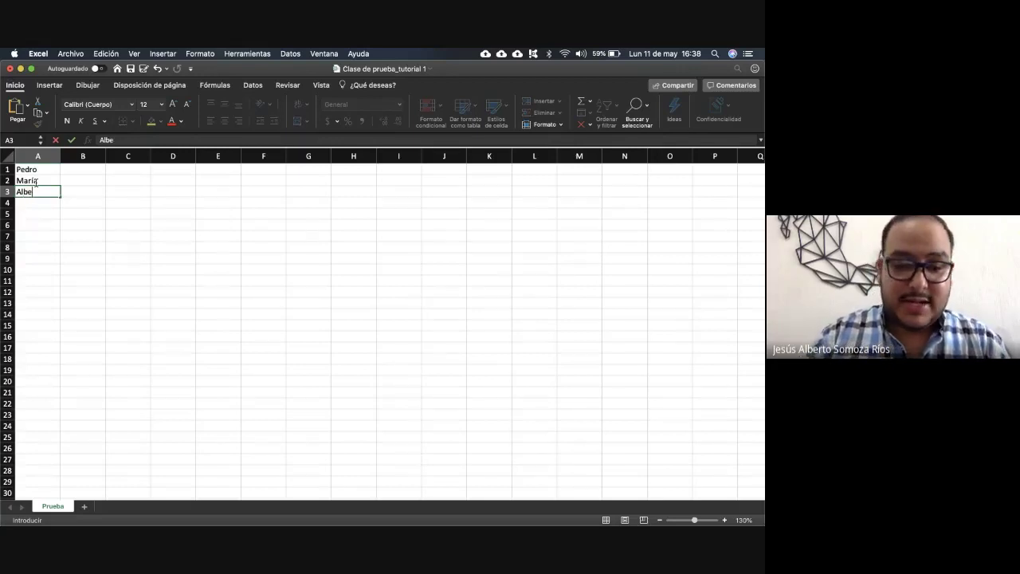
{"action": "type", "text": "rto"}
{"action": "key", "text": "Return"}
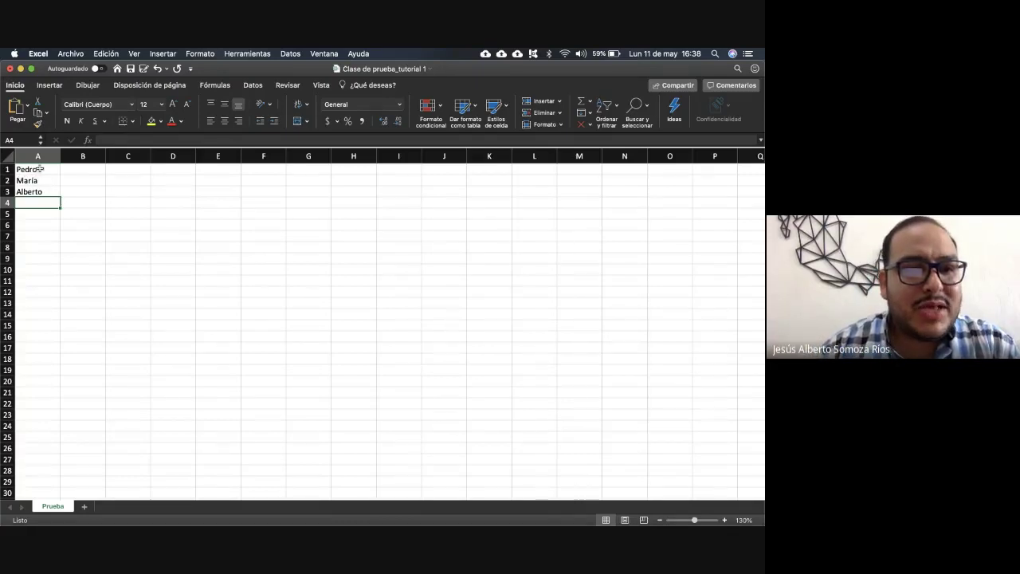
Step: Insert an empty row above the first student's name
{"action": "left_click", "coordinate": [83, 169]}
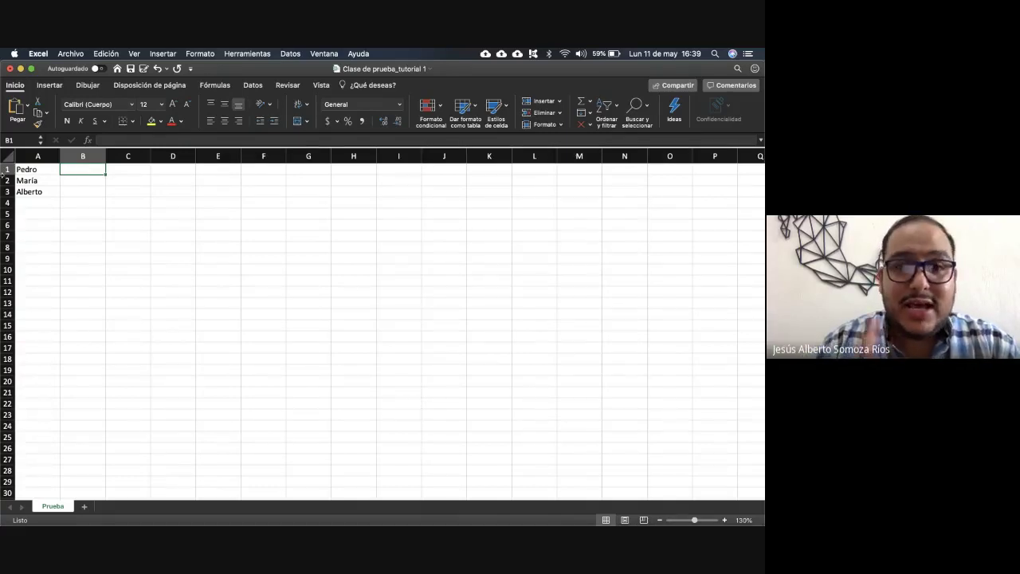
{"action": "left_click", "coordinate": [36, 213]}
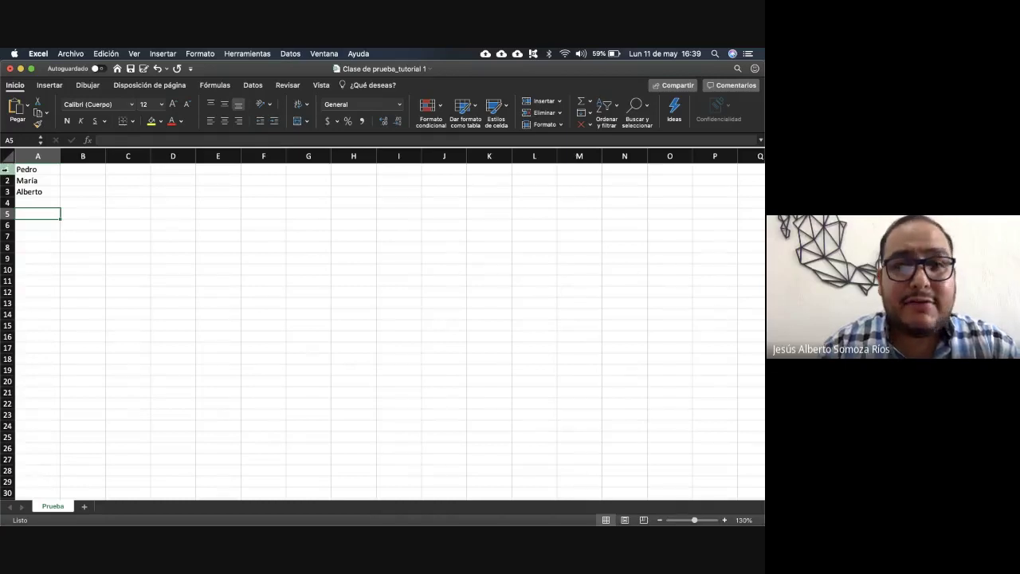
{"action": "left_click", "coordinate": [4, 169]}
{"action": "right_click", "coordinate": [5, 170]}
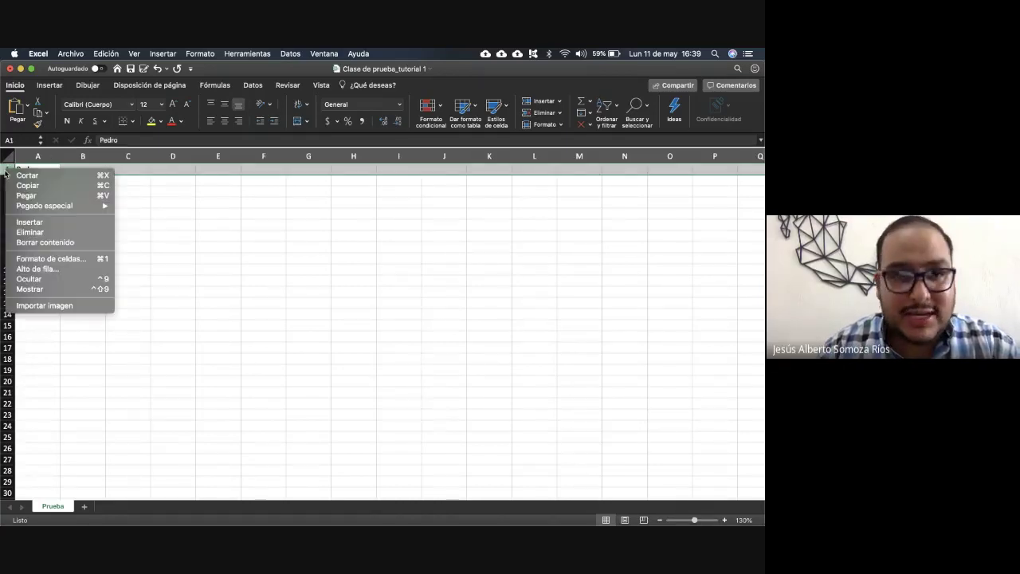
{"action": "left_click", "coordinate": [31, 223]}
{"action": "left_click", "coordinate": [58, 214]}
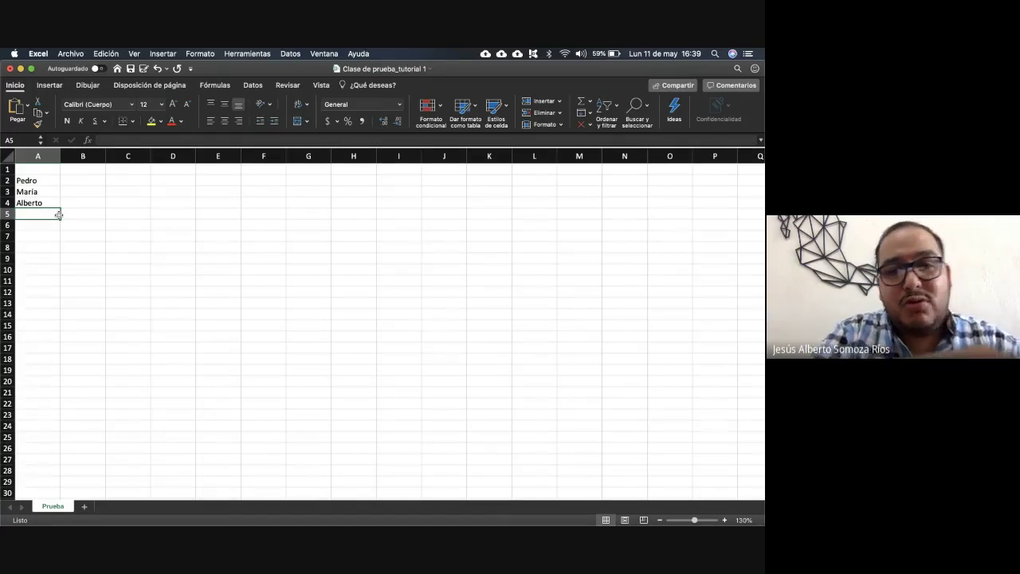
Step: Enter the subject headings "Historia", "Matemáticas" and "Español" in cells B1, C1 and D1
{"action": "left_click", "coordinate": [71, 171]}
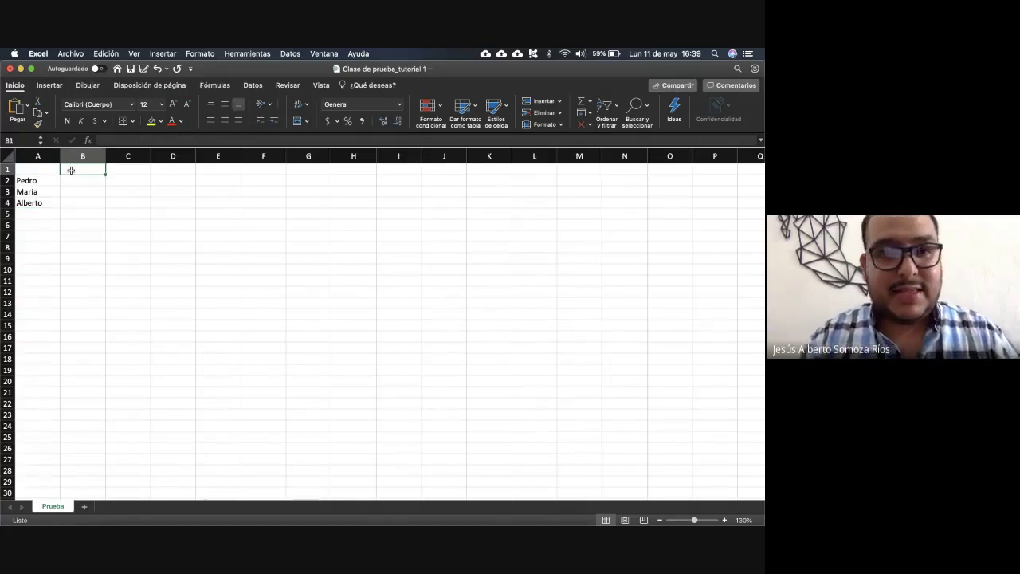
{"action": "type", "text": "Historia"}
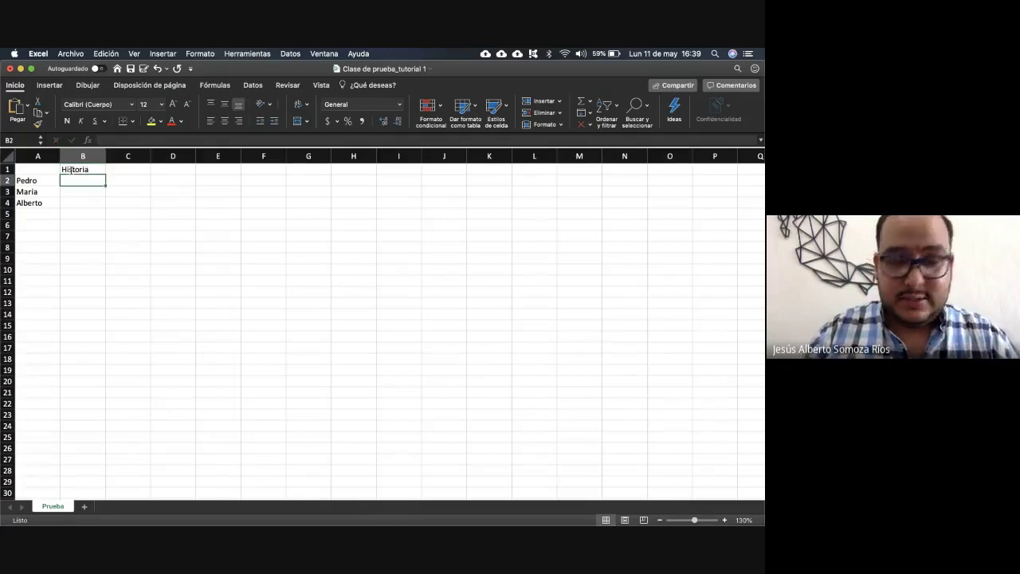
{"action": "key", "text": "Tab"}
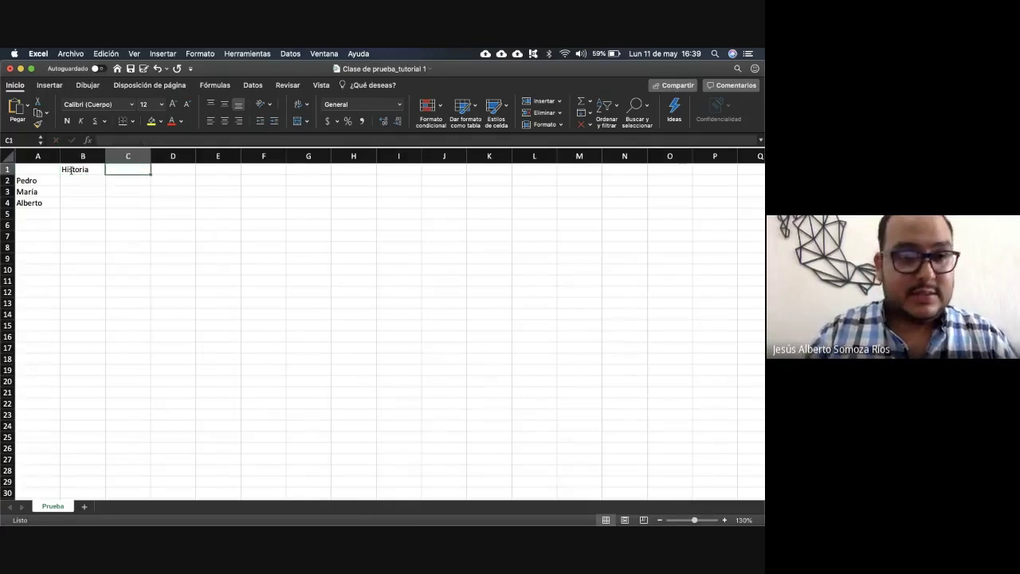
{"action": "type", "text": "Matemáticas"}
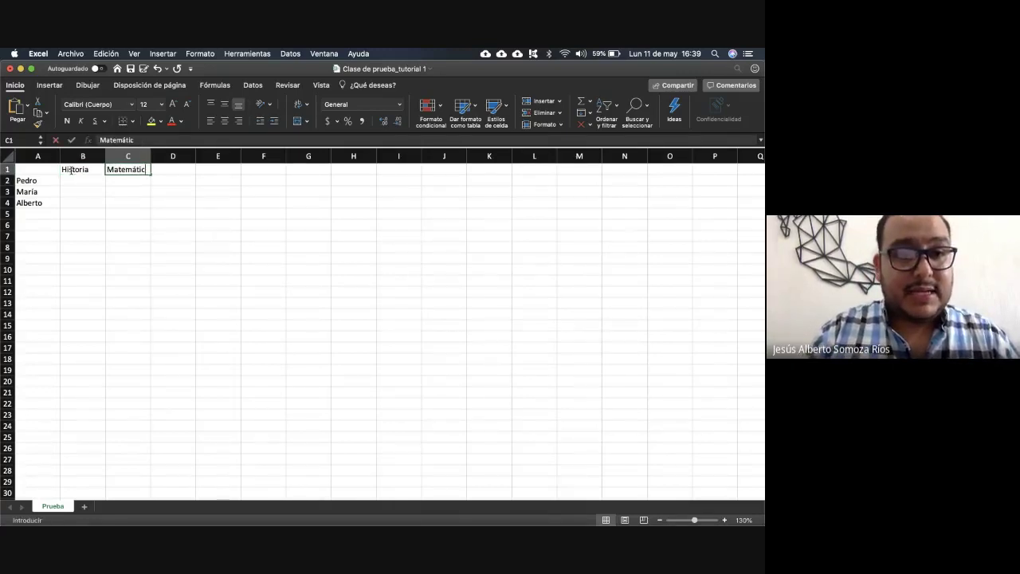
{"action": "key", "text": "Tab"}
{"action": "type", "text": "Español"}
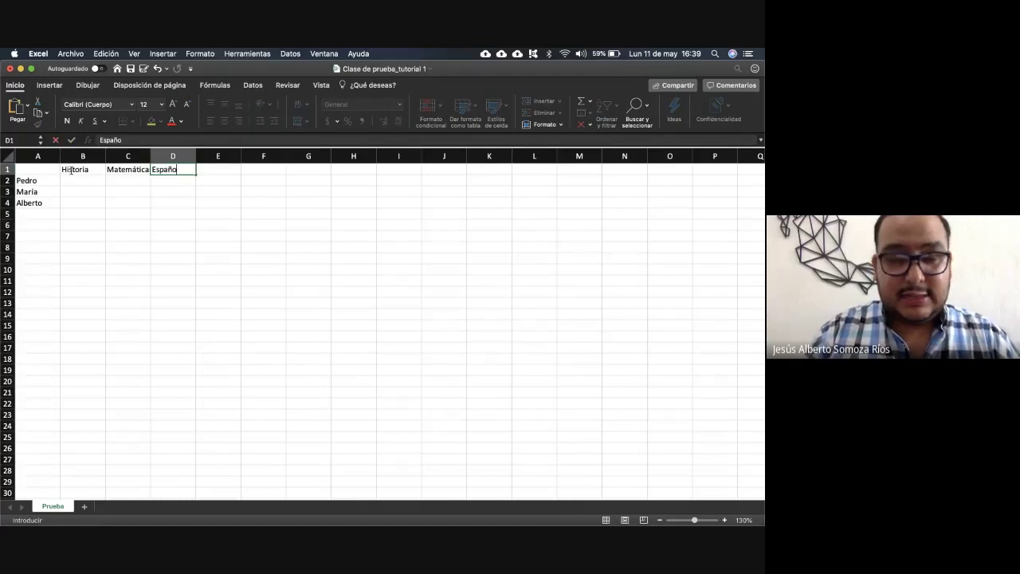
{"action": "key", "text": "Return"}
Step: Fit column C's width to its heading and enter 10 as the first student's grade in cells B2, C2 and D2
{"action": "double_click", "coordinate": [151, 156]}
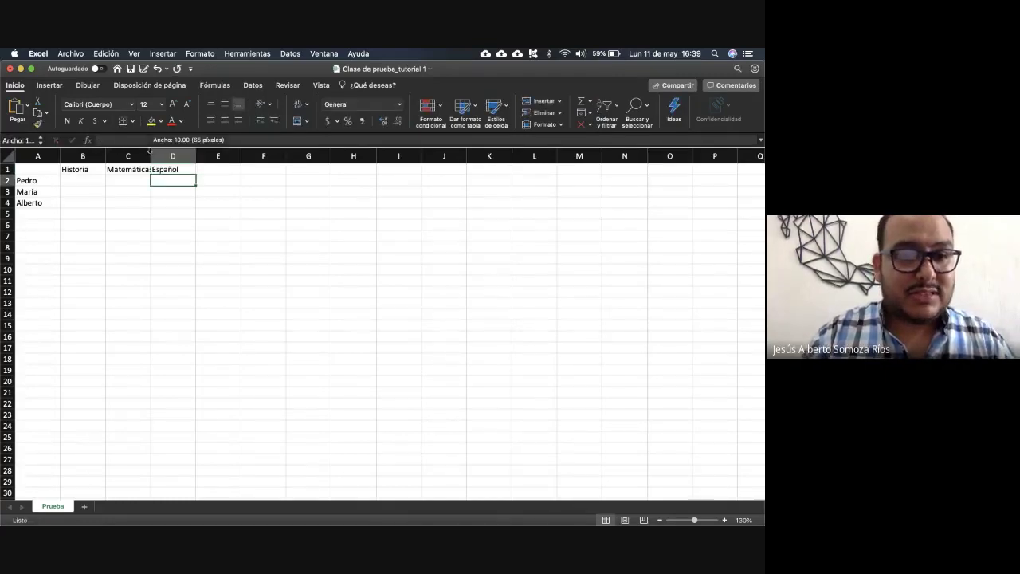
{"action": "left_click", "coordinate": [85, 179]}
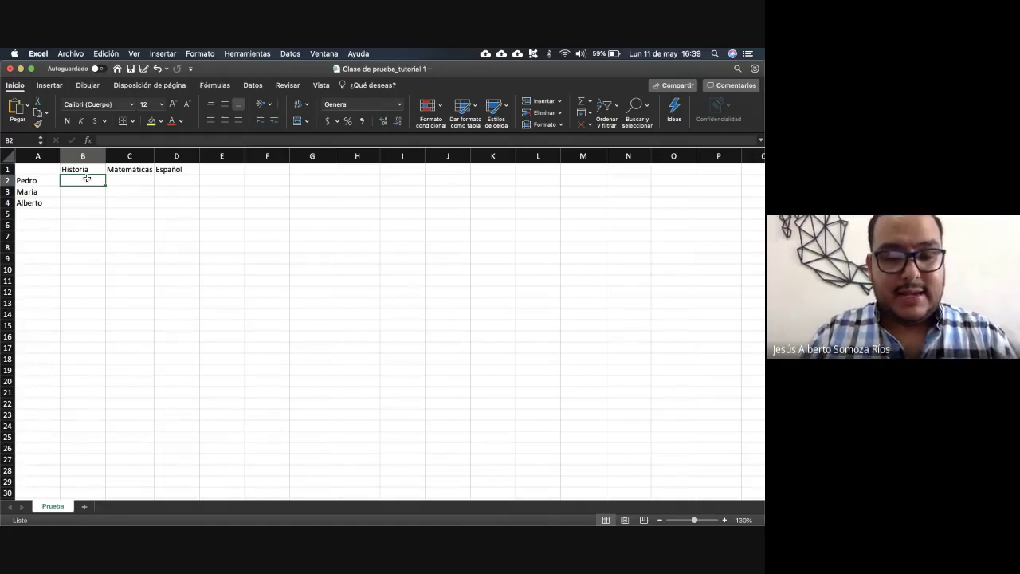
{"action": "type", "text": "10"}
{"action": "key", "text": "Tab"}
{"action": "type", "text": "10"}
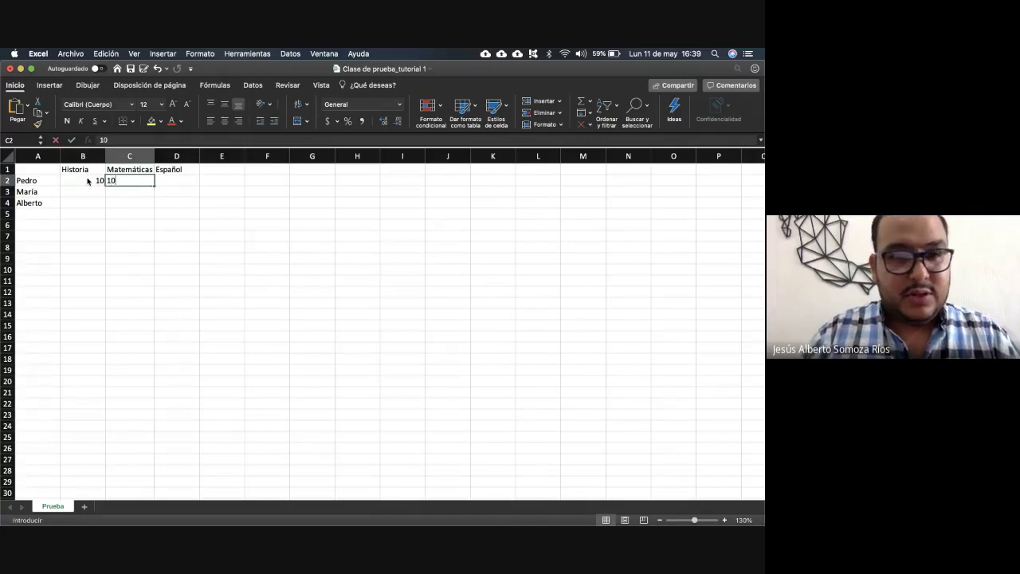
{"action": "key", "text": "Tab"}
{"action": "type", "text": "10"}
{"action": "key", "text": "Return"}
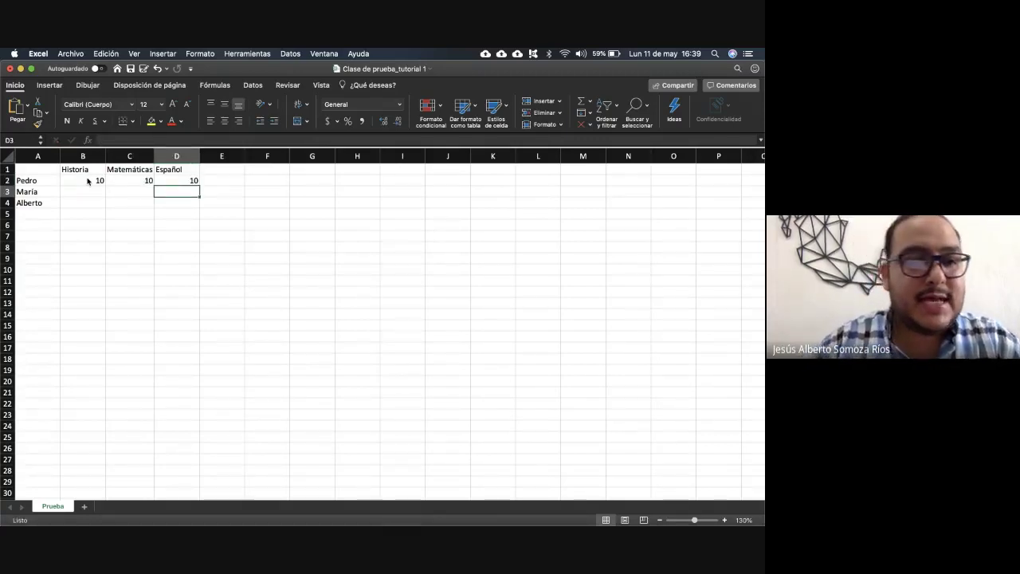
Step: Enter the second student's grades in row 3: 7 for Historia, 9 for Matemáticas and 9 for Español
{"action": "left_click", "coordinate": [88, 192]}
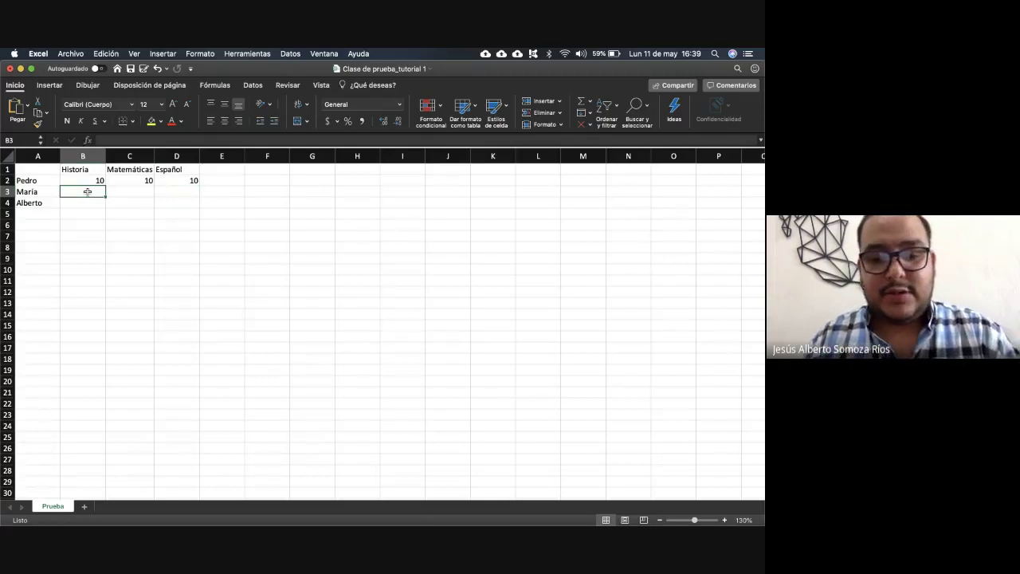
{"action": "type", "text": "7"}
{"action": "key", "text": "Tab"}
{"action": "type", "text": "9"}
{"action": "key", "text": "Tab"}
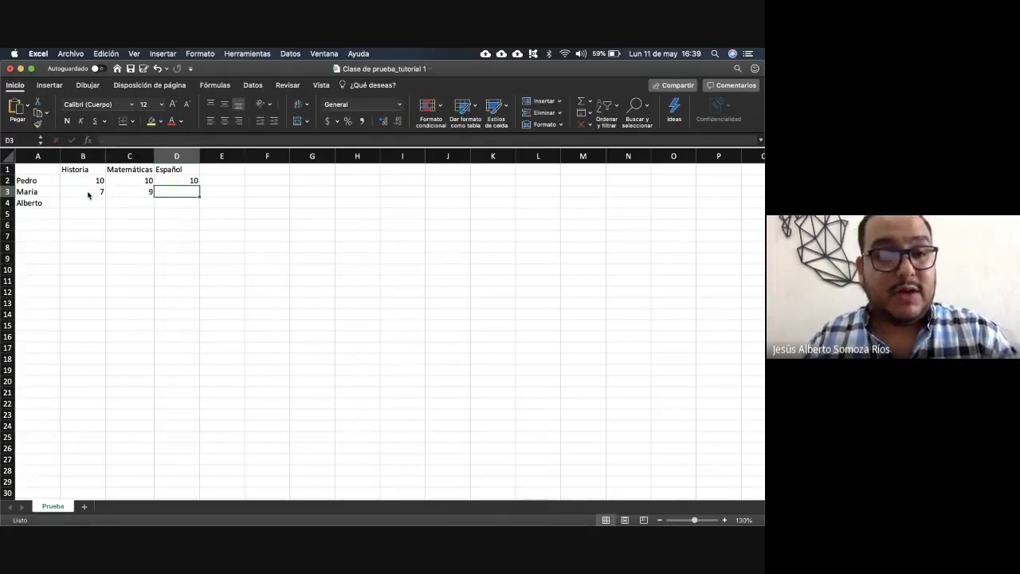
{"action": "type", "text": "9"}
{"action": "key", "text": "Return"}
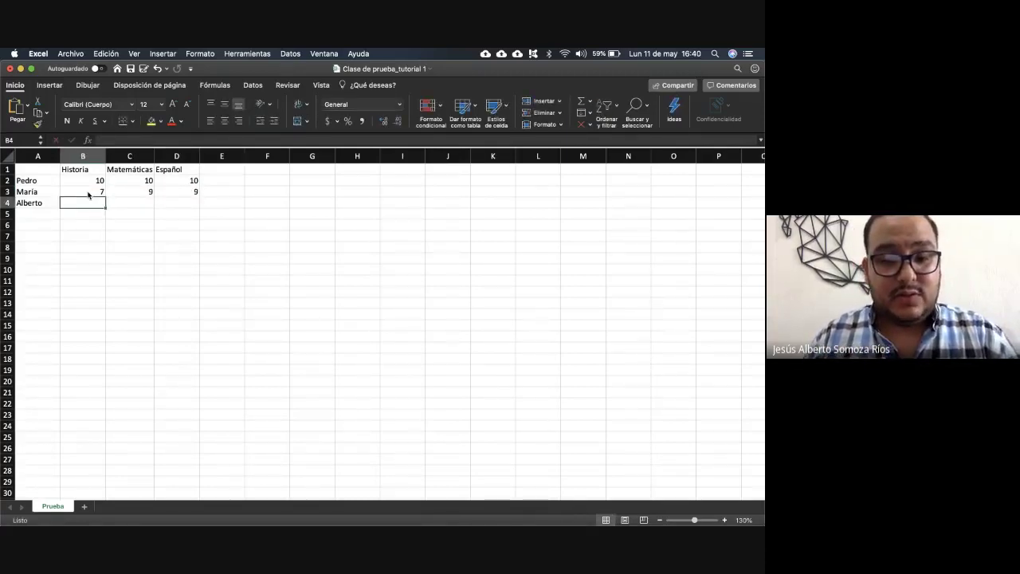
Step: Enter 6 as the third student's grade in all three subjects, cells B4 to D4
{"action": "type", "text": "6"}
{"action": "key", "text": "Tab"}
{"action": "type", "text": "6"}
{"action": "key", "text": "Tab"}
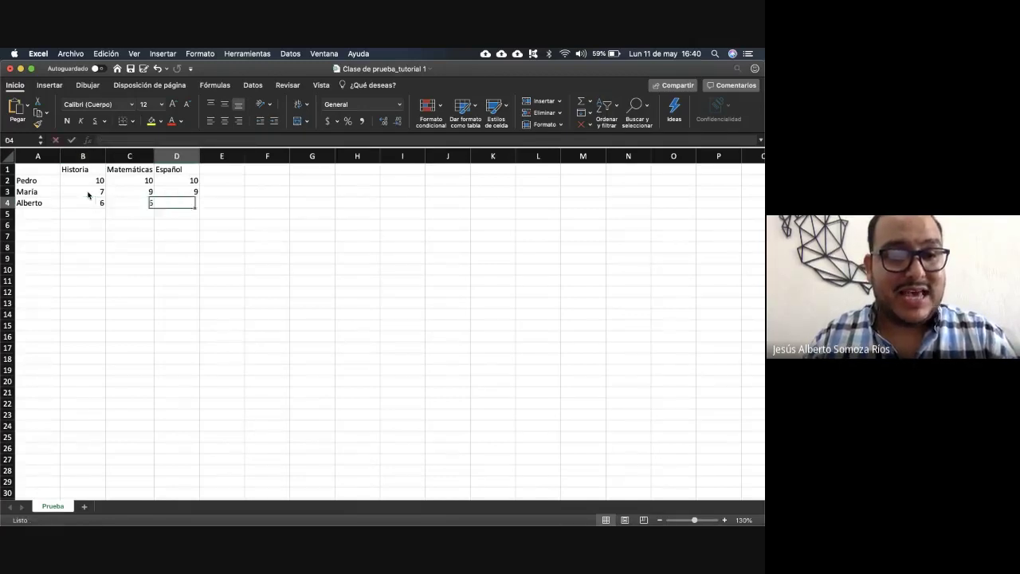
{"action": "type", "text": "6"}
{"action": "key", "text": "Return"}
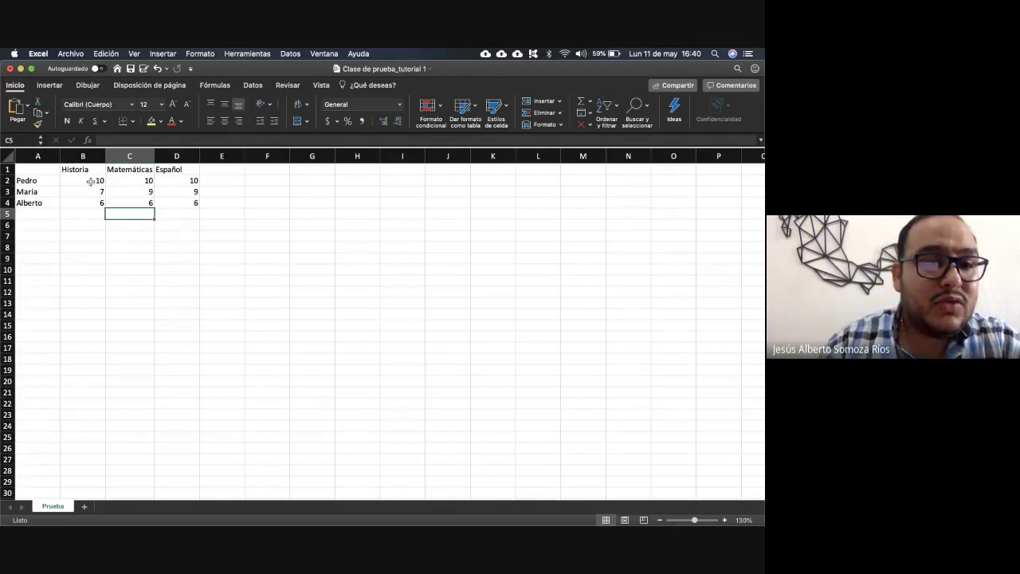
Step: Re-enter 10 as the first student's Historia grade in cell B2
{"action": "left_click", "coordinate": [91, 181]}
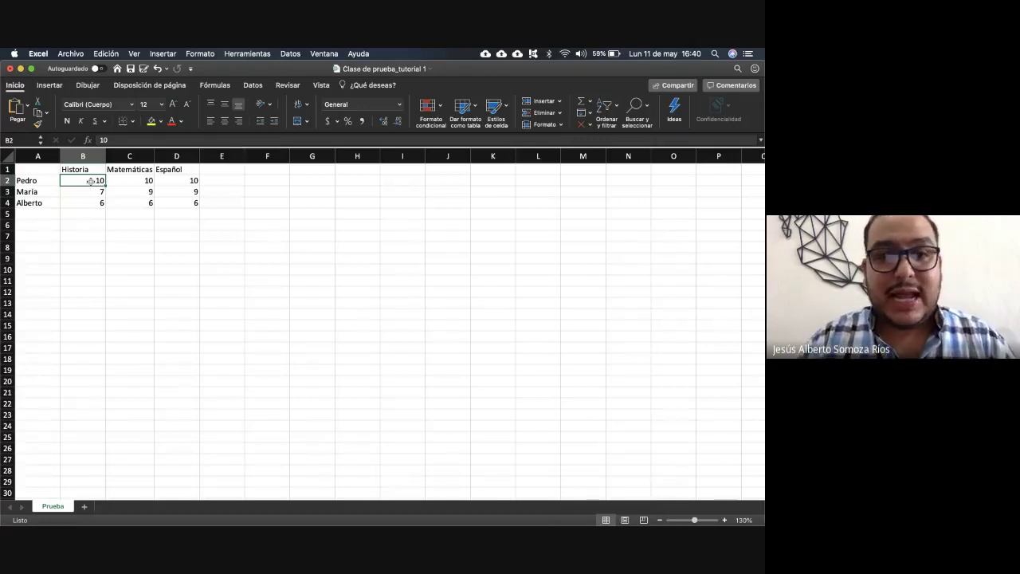
{"action": "double_click", "coordinate": [91, 181]}
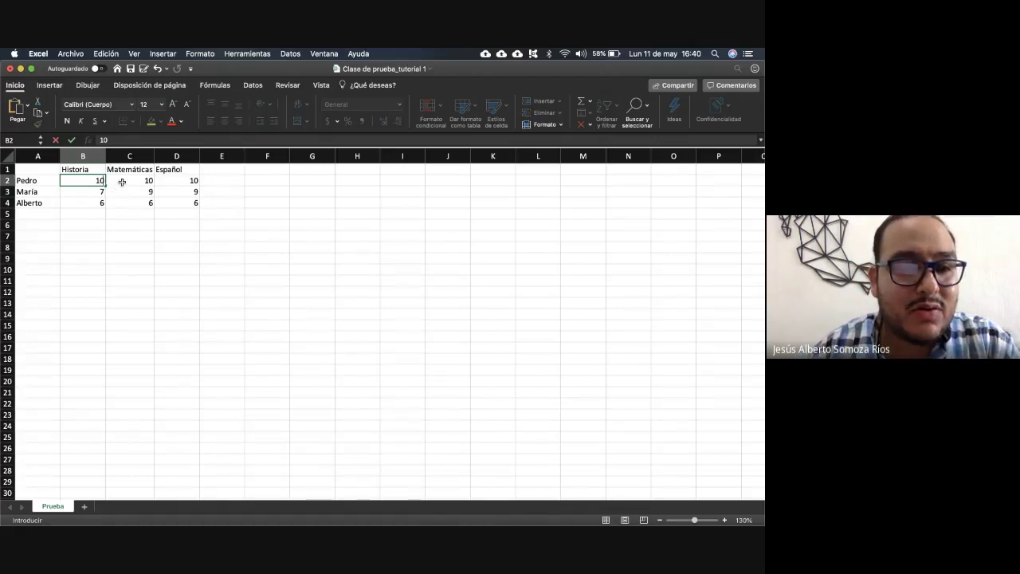
{"action": "left_click", "coordinate": [122, 182]}
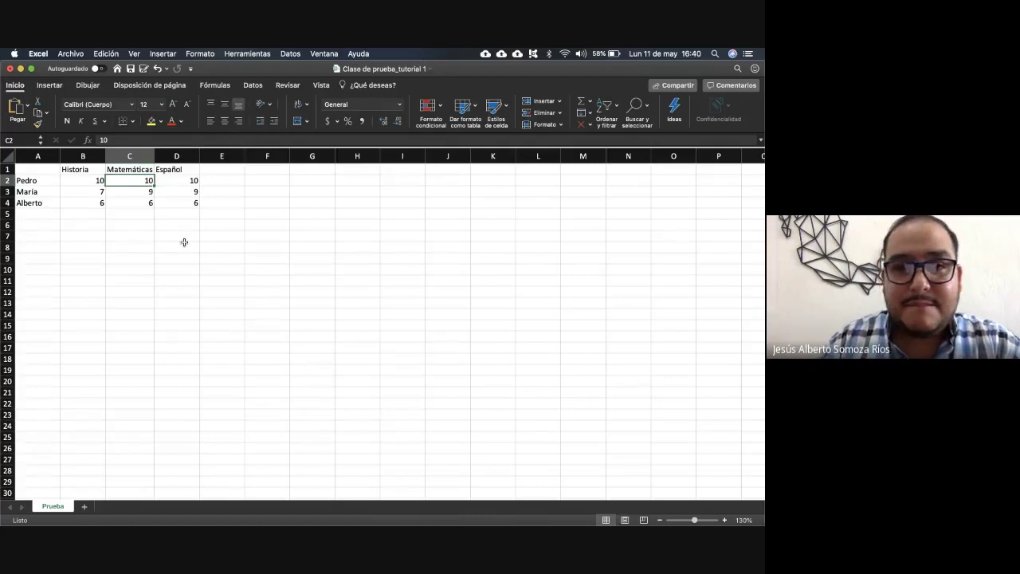
Step: Demonstrate selecting single cells and ranges, covering the whole grade block B2:D4 and the first student's row B2:D2
{"action": "key", "text": "Left"}
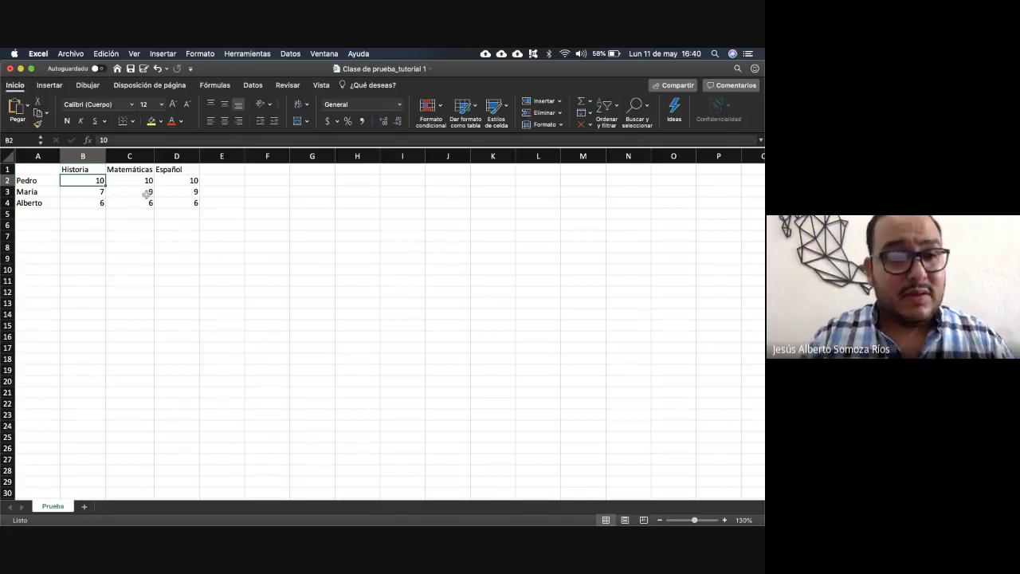
{"action": "left_click_drag", "start_coordinate": [86, 179], "coordinate": [169, 202]}
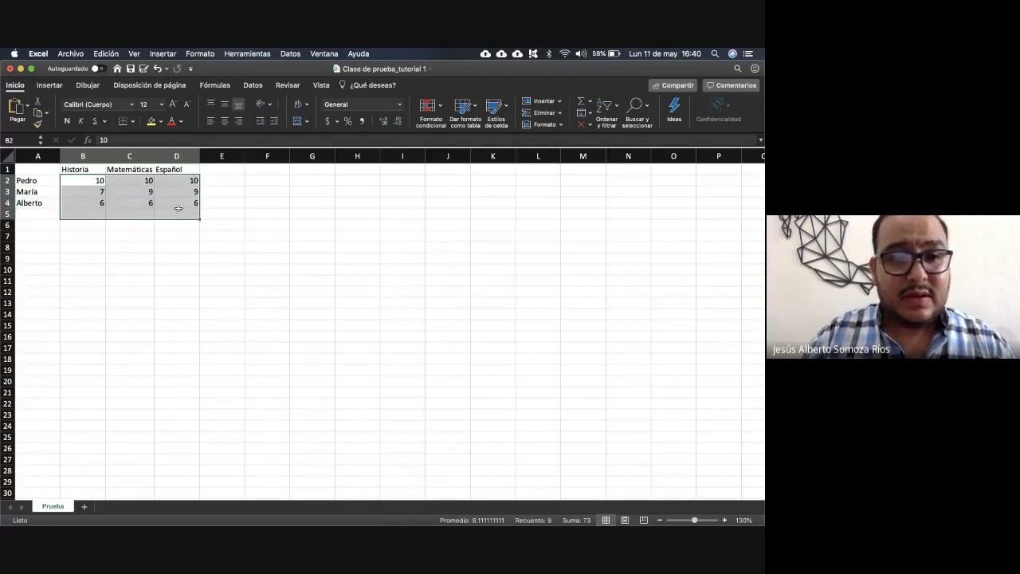
{"action": "left_click", "coordinate": [86, 181]}
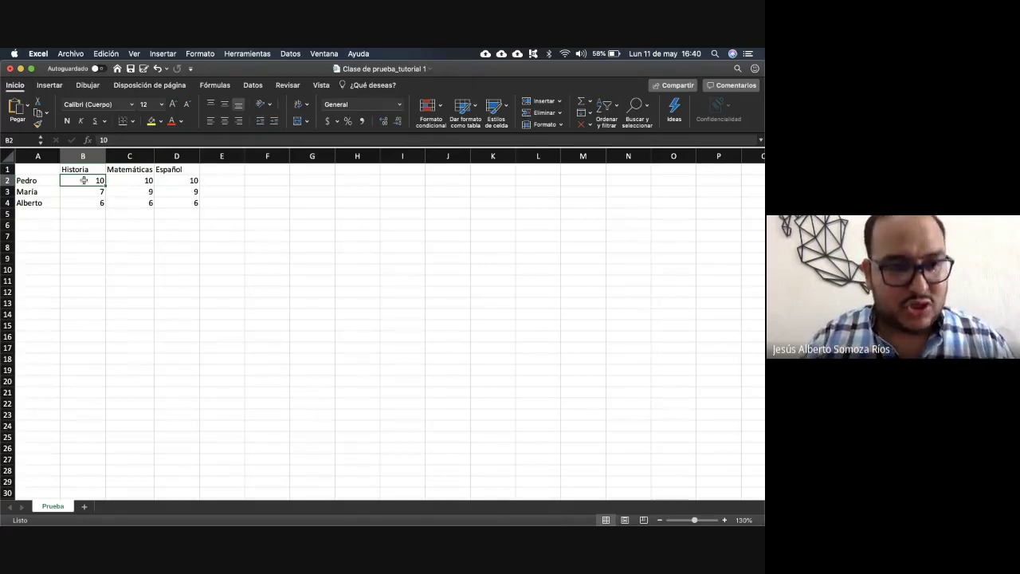
{"action": "left_click", "coordinate": [90, 193]}
{"action": "left_click", "coordinate": [88, 182]}
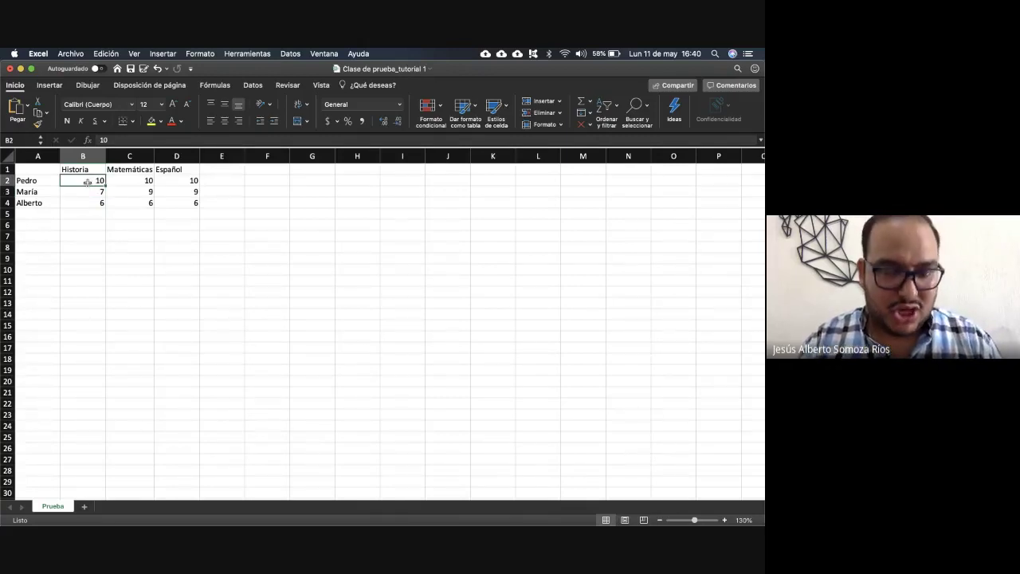
{"action": "left_click_drag", "start_coordinate": [87, 183], "coordinate": [193, 203]}
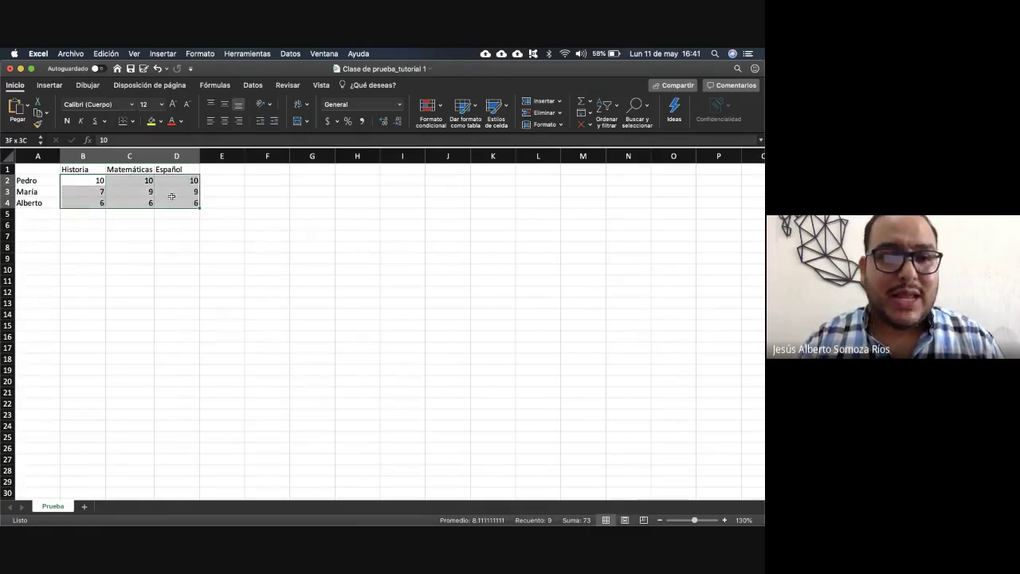
{"action": "left_click_drag", "start_coordinate": [89, 182], "coordinate": [168, 177]}
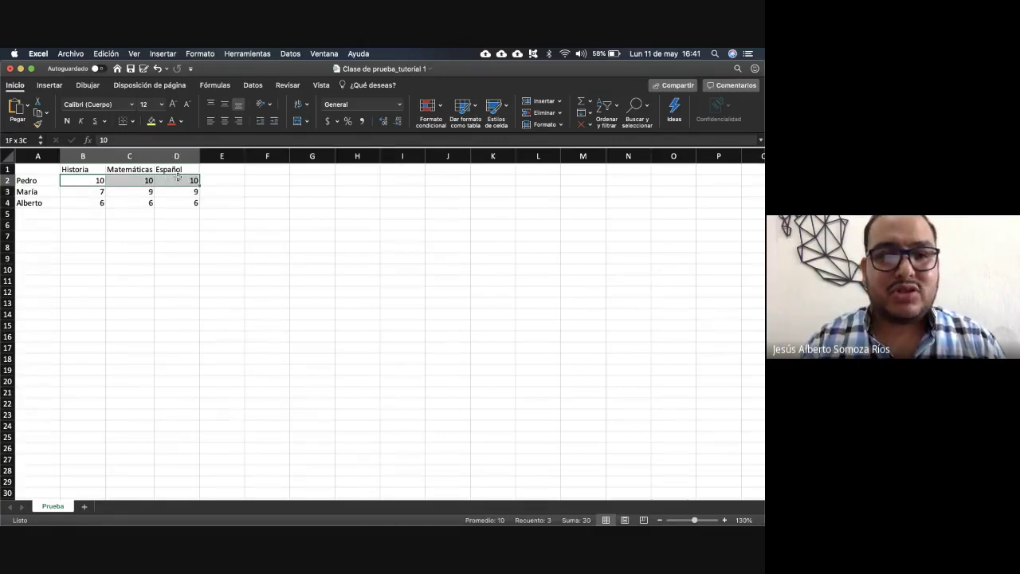
{"action": "left_click", "coordinate": [83, 180]}
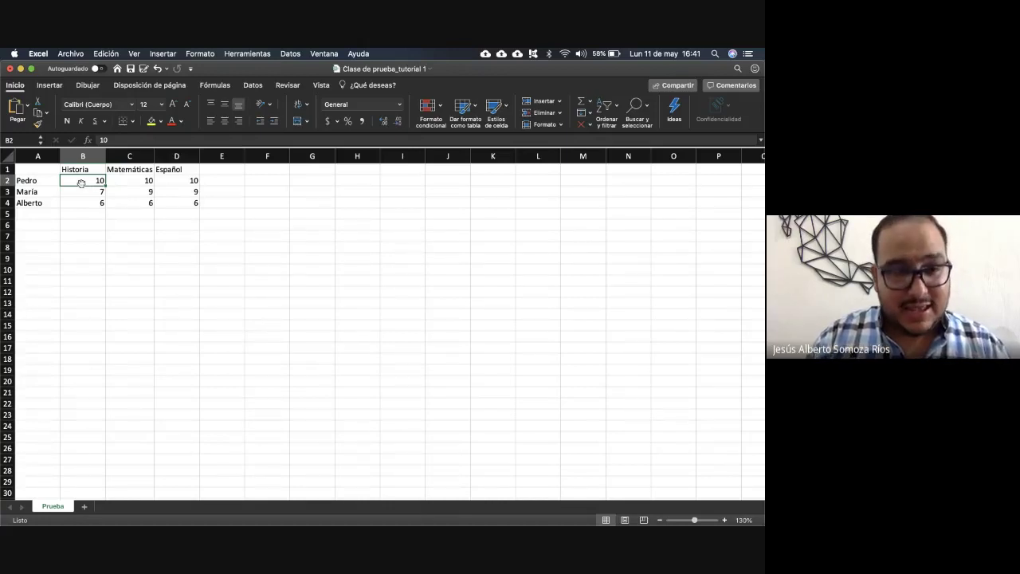
Step: Clear the first student's three grades in the range B2:D2
{"action": "left_click_drag", "start_coordinate": [83, 183], "coordinate": [169, 180]}
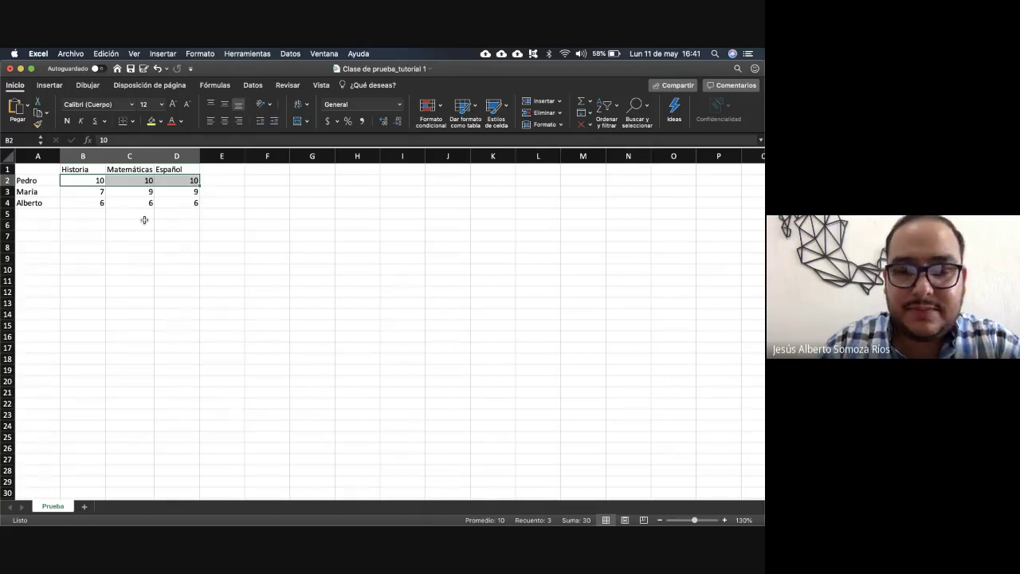
{"action": "key", "text": "Delete"}
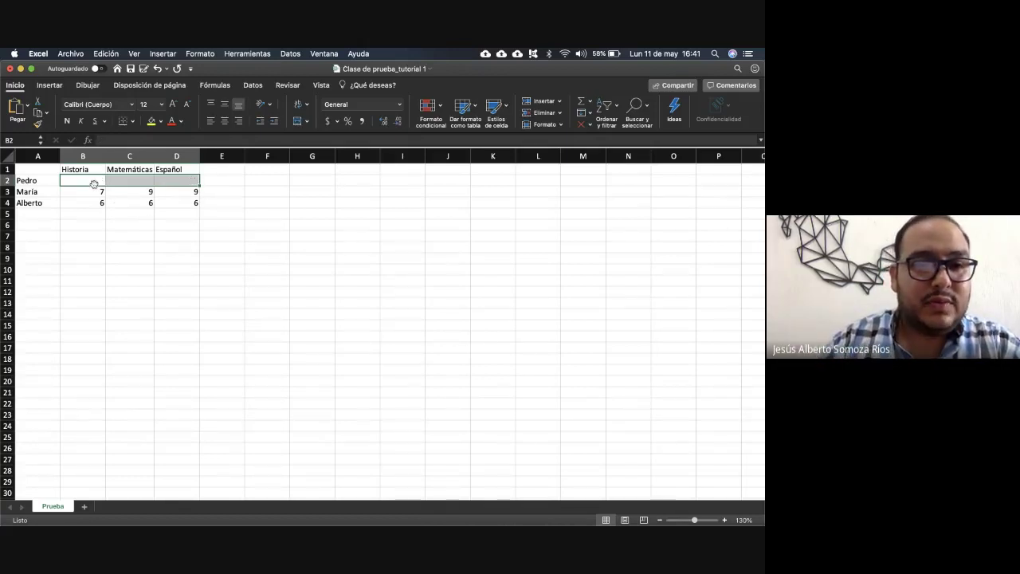
Step: Move the active cell one cell at a time through the grade area, ending at B2
{"action": "left_click", "coordinate": [94, 183]}
{"action": "key", "text": "Down"}
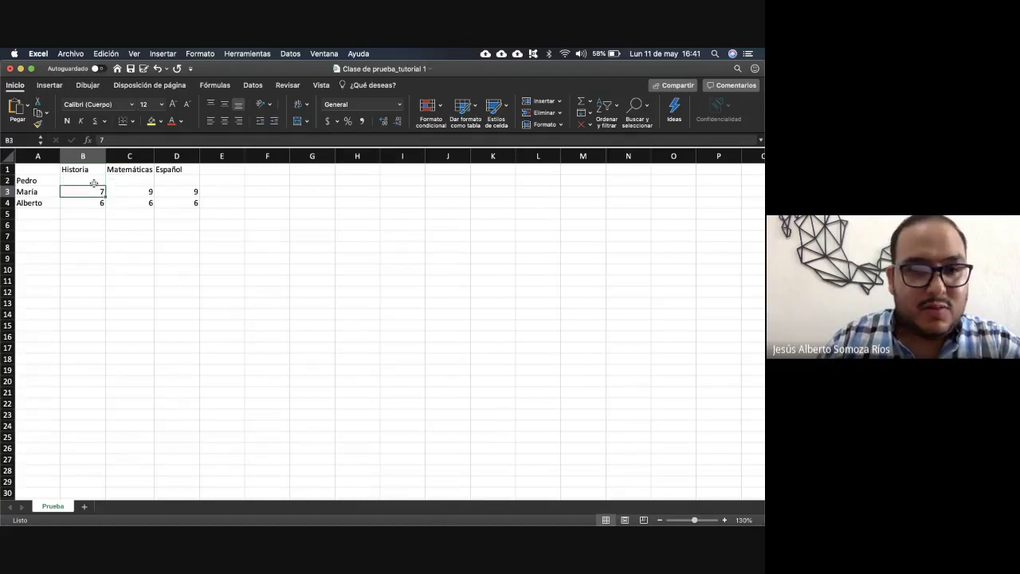
{"action": "key", "text": "Down"}
{"action": "key", "text": "Right"}
{"action": "key", "text": "Up"}
{"action": "key", "text": "Right"}
{"action": "key", "text": "Down"}
{"action": "key", "text": "Left"}
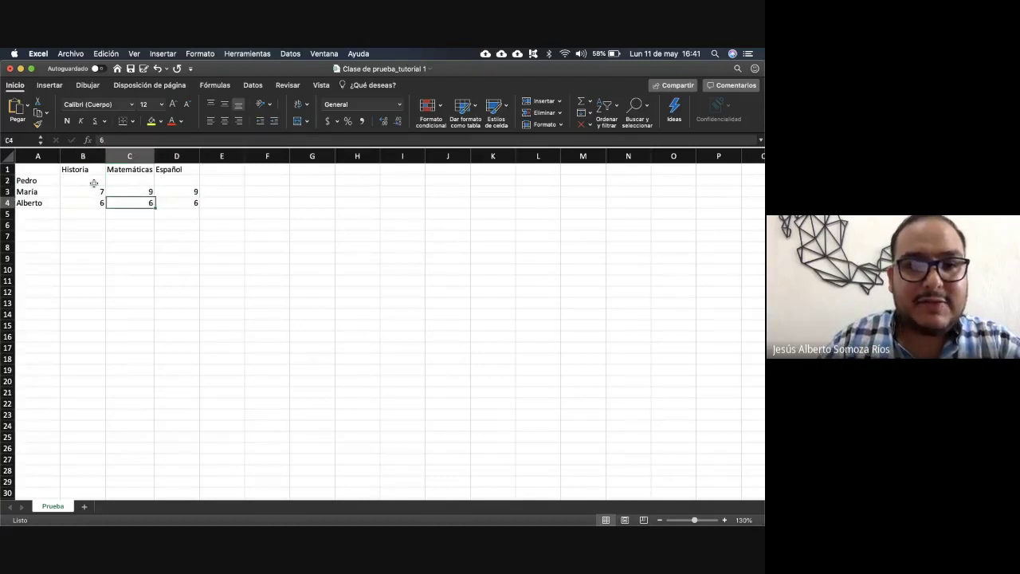
{"action": "key", "text": "Left"}
{"action": "key", "text": "Up"}
{"action": "key", "text": "Up"}
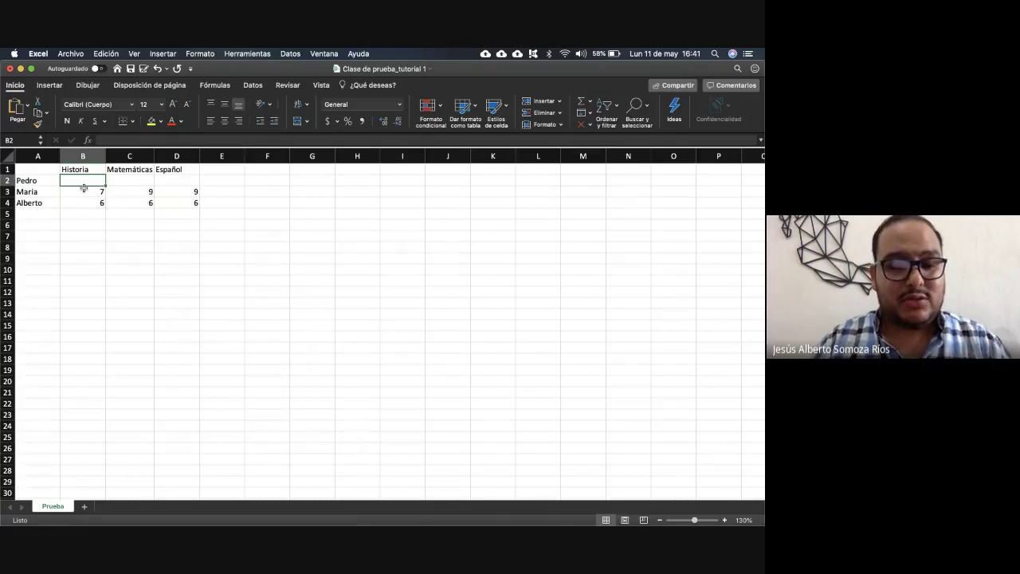
Step: Fill the first student's emptied grade cells B2, C2 and D2 with 10 in each
{"action": "type", "text": "10"}
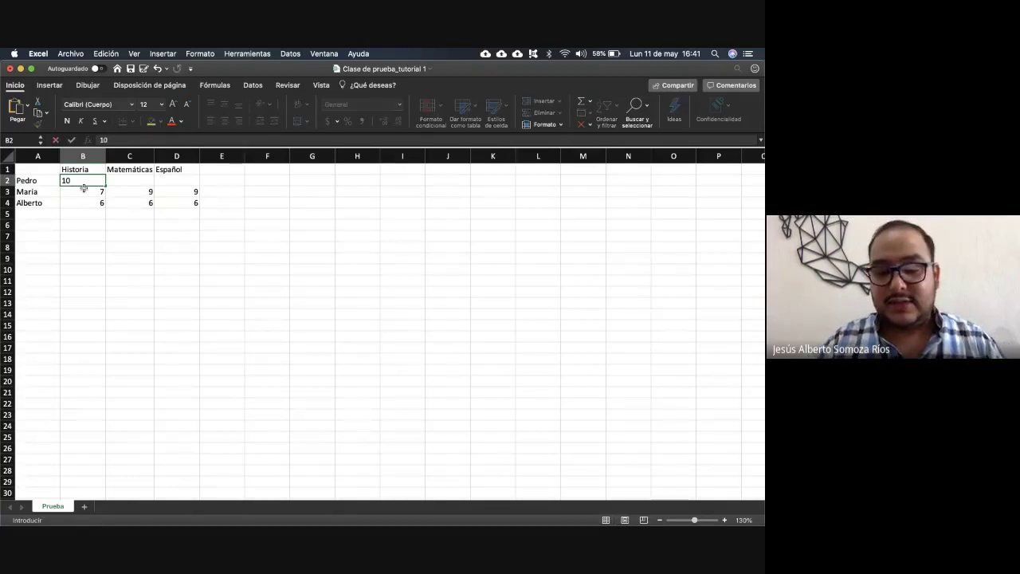
{"action": "key", "text": "Return"}
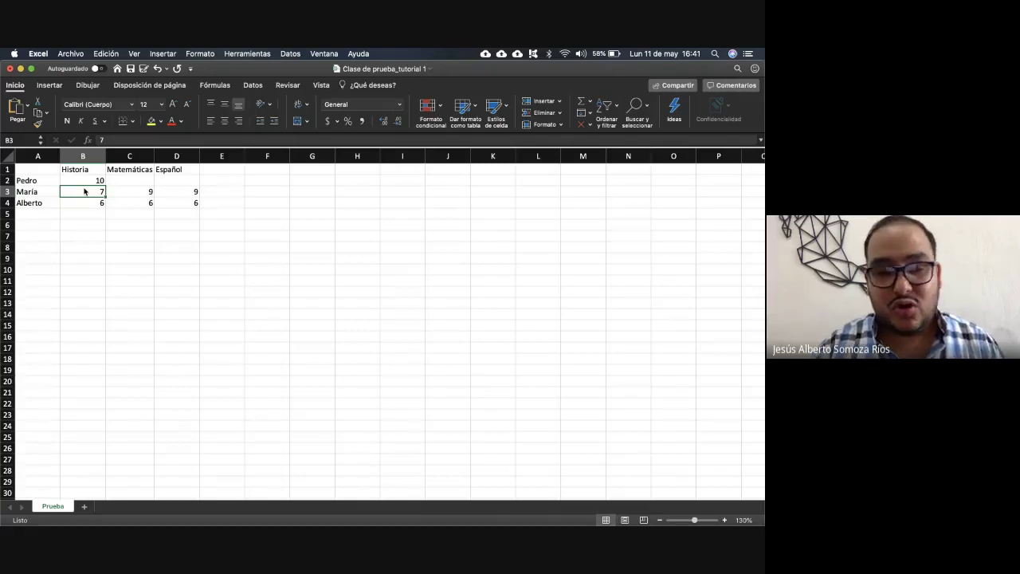
{"action": "key", "text": "Up"}
{"action": "type", "text": "1"}
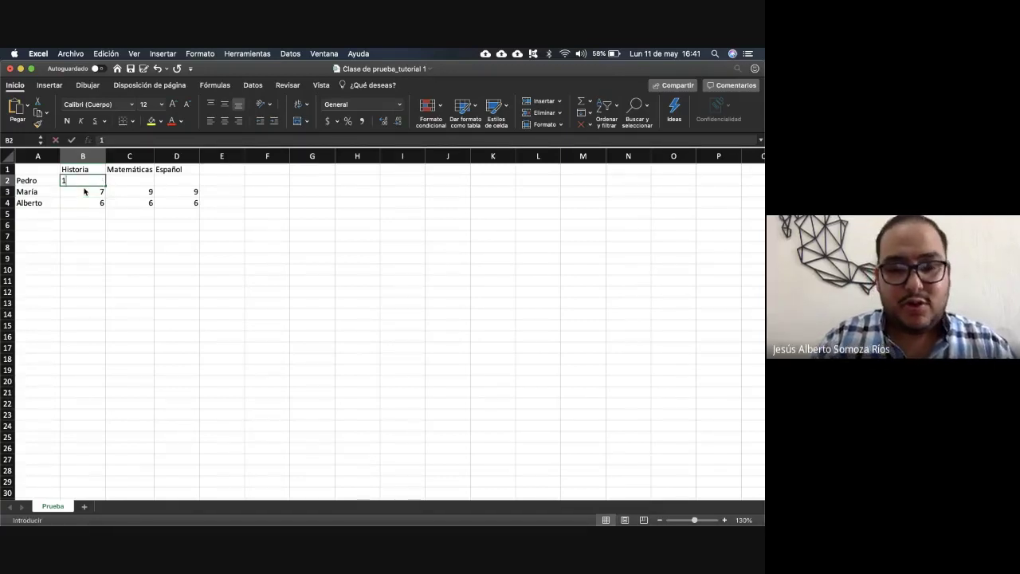
{"action": "type", "text": "0"}
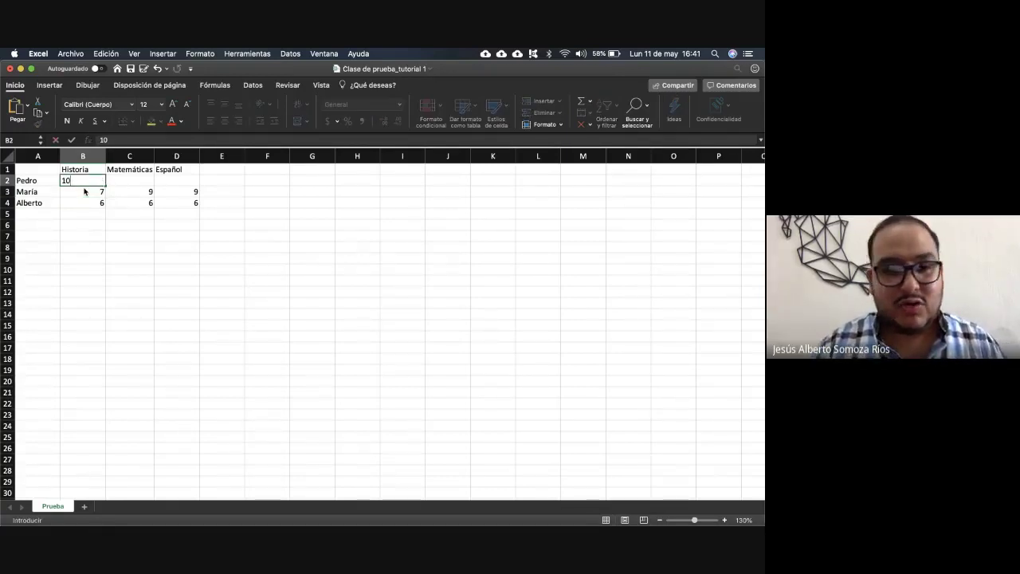
{"action": "key", "text": "Tab"}
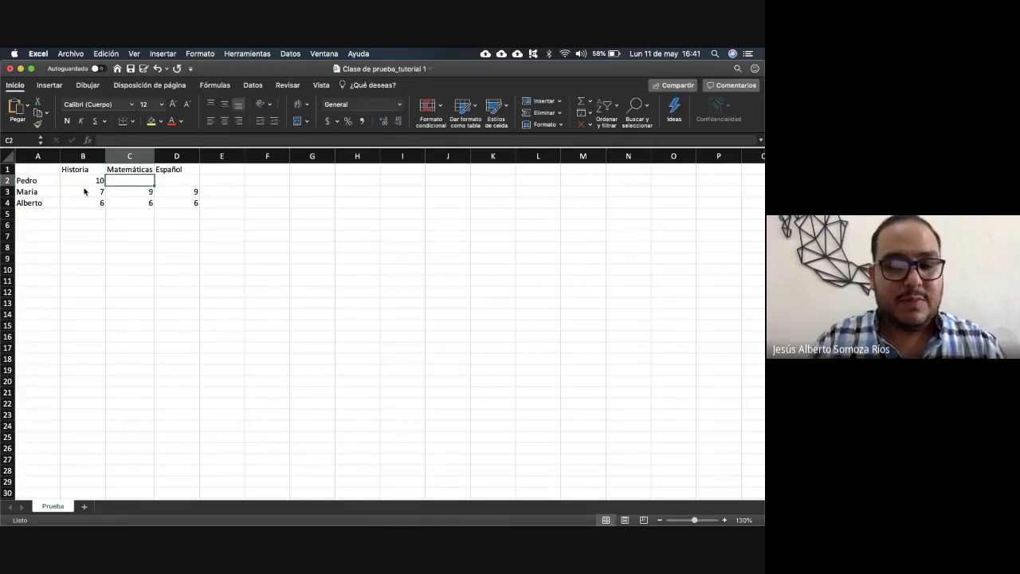
{"action": "type", "text": "10"}
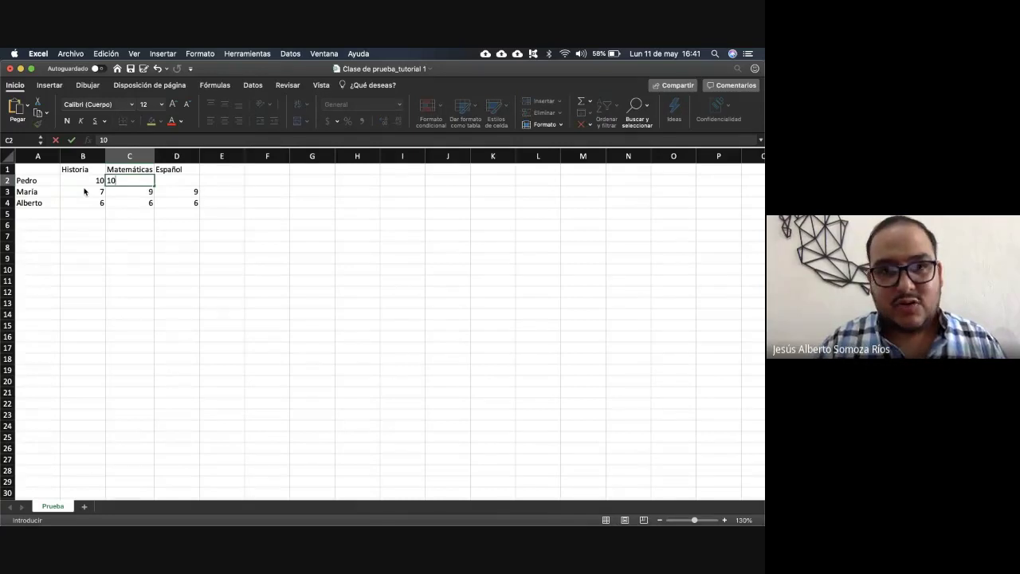
{"action": "key", "text": "Tab"}
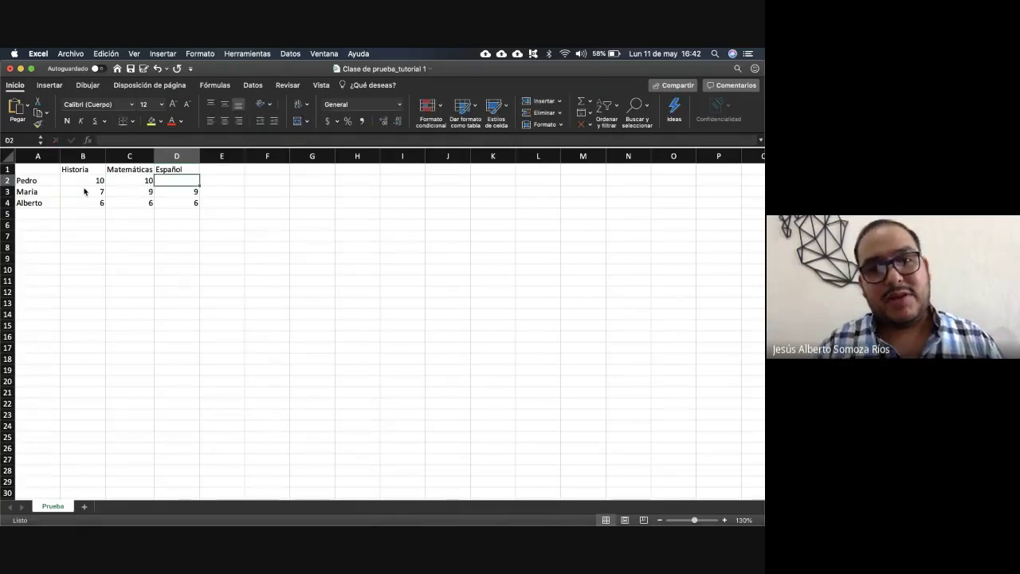
{"action": "type", "text": "10"}
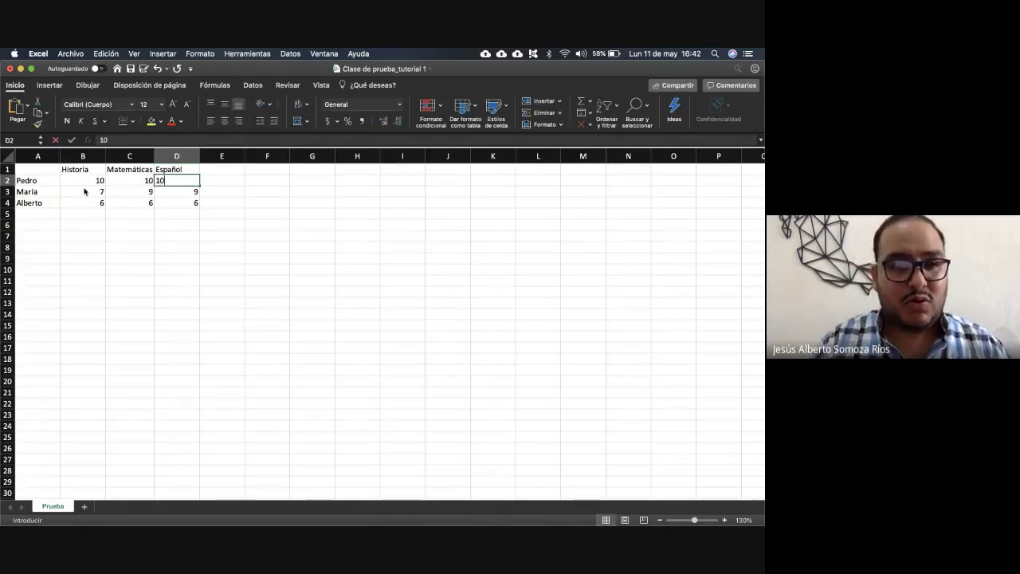
{"action": "key", "text": "Return"}
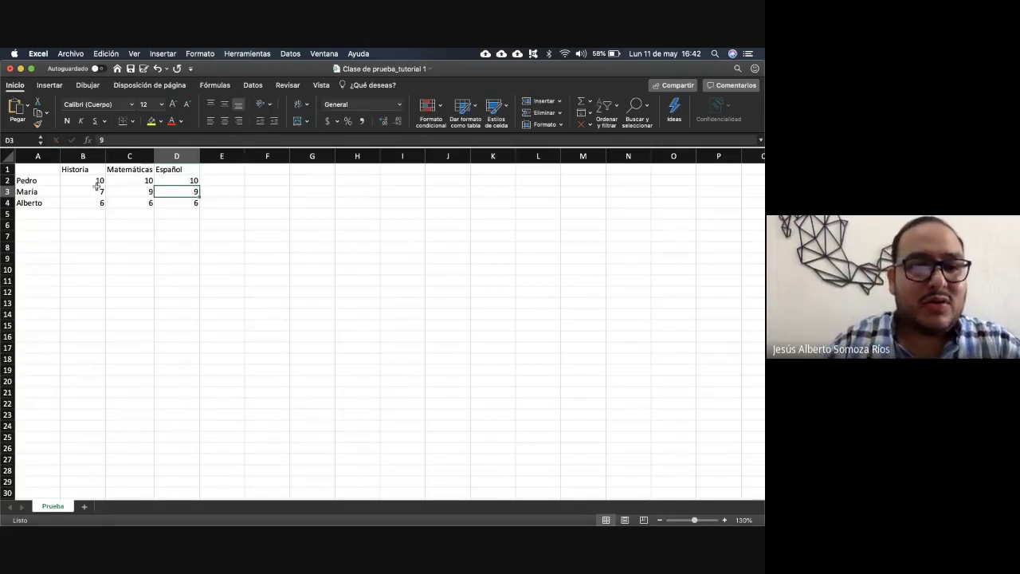
Step: Clear the second and third students' grades in the range B3:D4
{"action": "left_click_drag", "start_coordinate": [91, 191], "coordinate": [194, 204]}
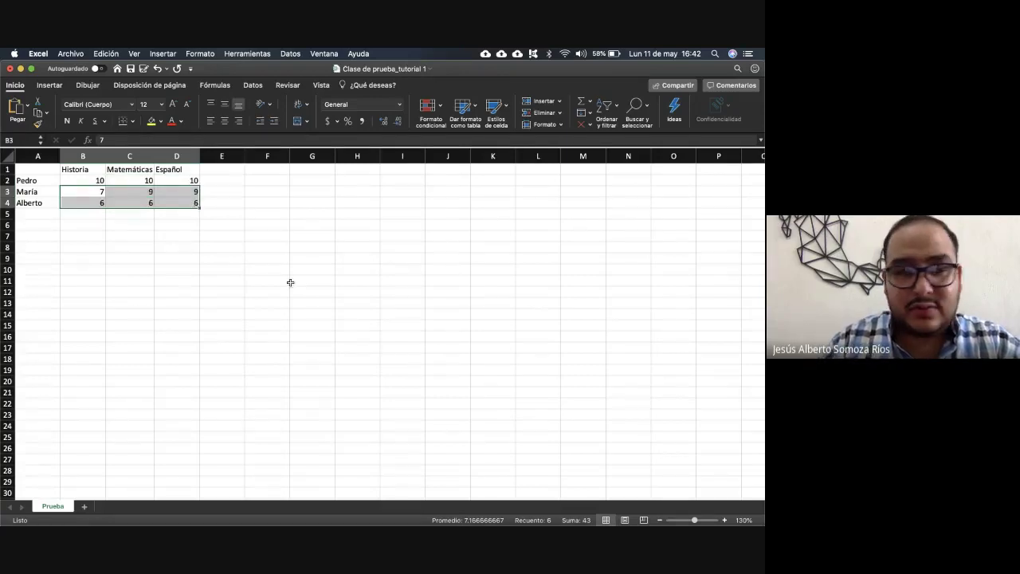
{"action": "key", "text": "Delete"}
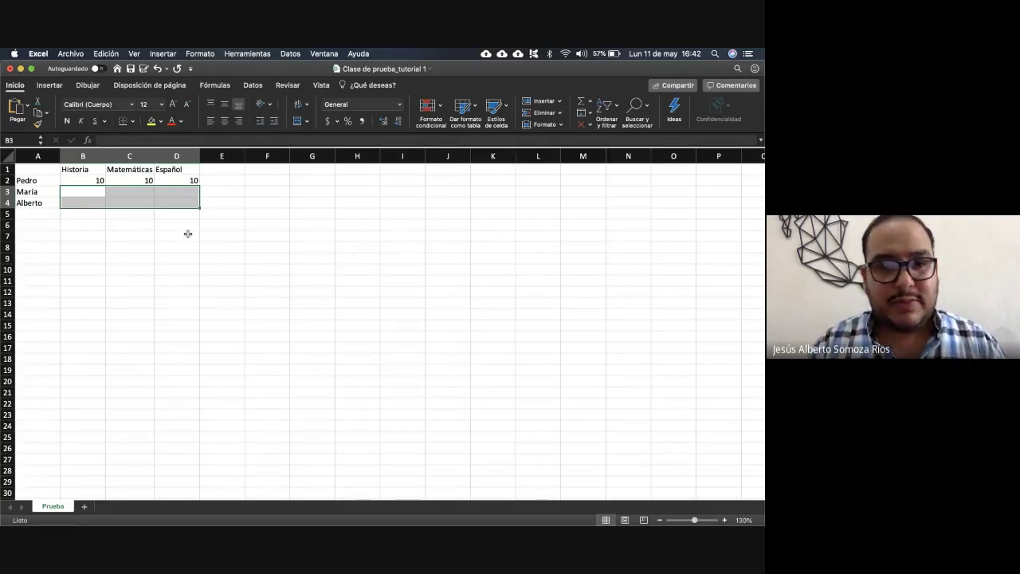
Step: Undo the clearing of the second and third students' grades in B3:D4
{"action": "left_click", "coordinate": [185, 246]}
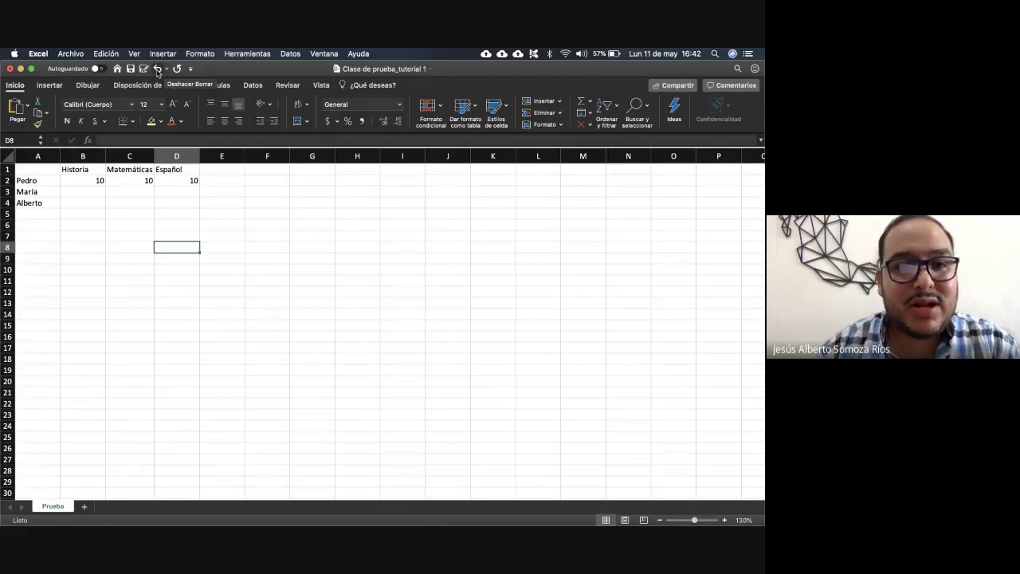
{"action": "left_click", "coordinate": [158, 70]}
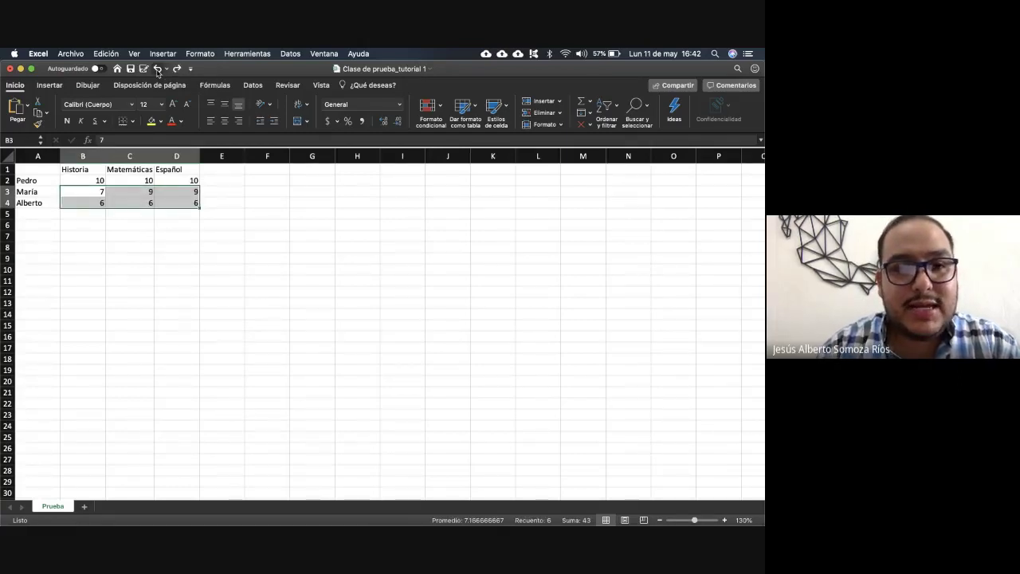
{"action": "left_click", "coordinate": [170, 241]}
Step: Clear the grades in B3:D4 again and restore them by undoing the deletion
{"action": "left_click_drag", "start_coordinate": [89, 192], "coordinate": [183, 202]}
{"action": "key", "text": "Delete"}
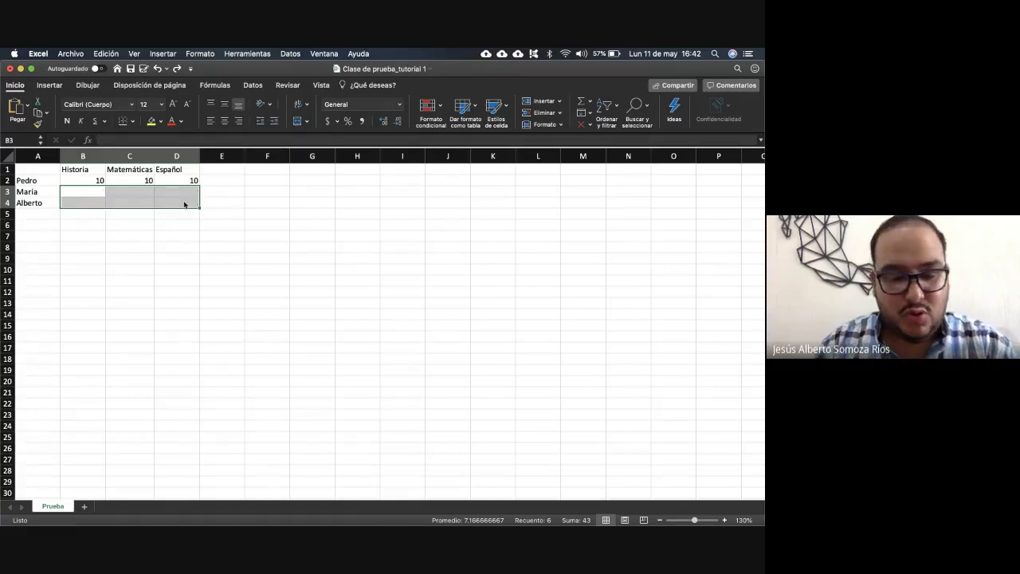
{"action": "key", "text": "super+z"}
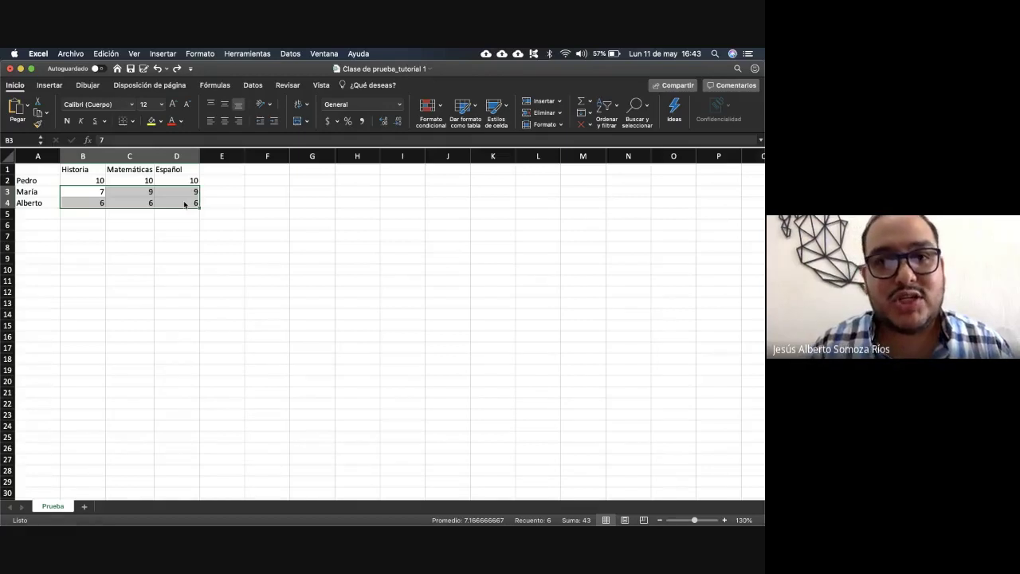
{"action": "left_click", "coordinate": [177, 224]}
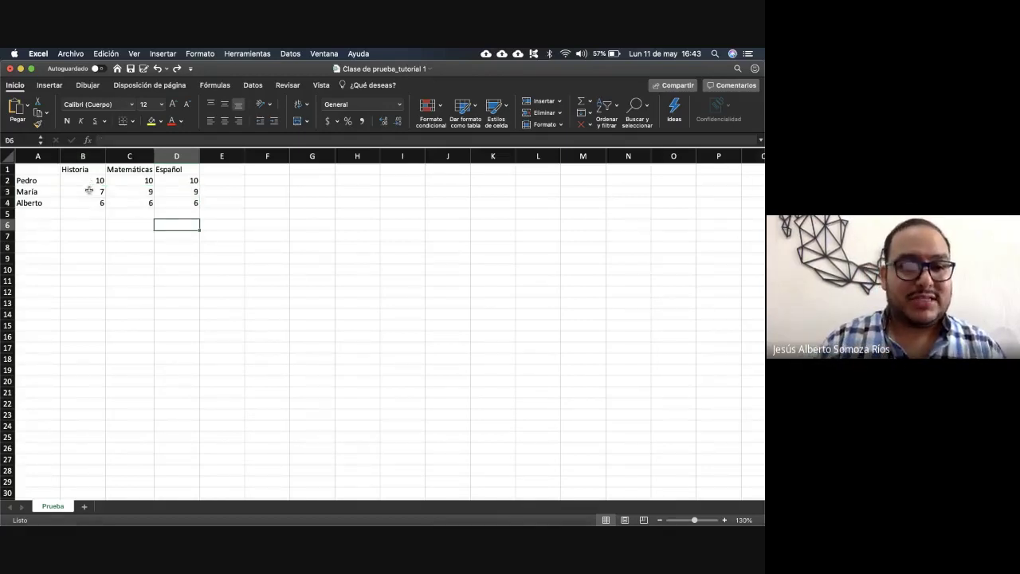
Step: Clear the range B3:D4 once more and make B3 the active cell, moving one cell at a time
{"action": "left_click_drag", "start_coordinate": [92, 193], "coordinate": [180, 202]}
{"action": "key", "text": "Delete"}
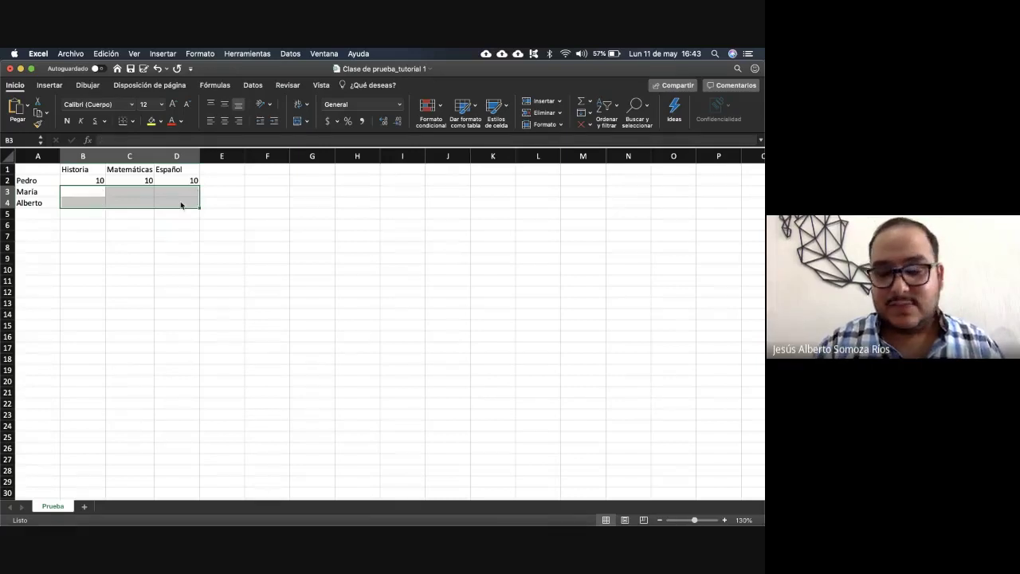
{"action": "key", "text": "Down"}
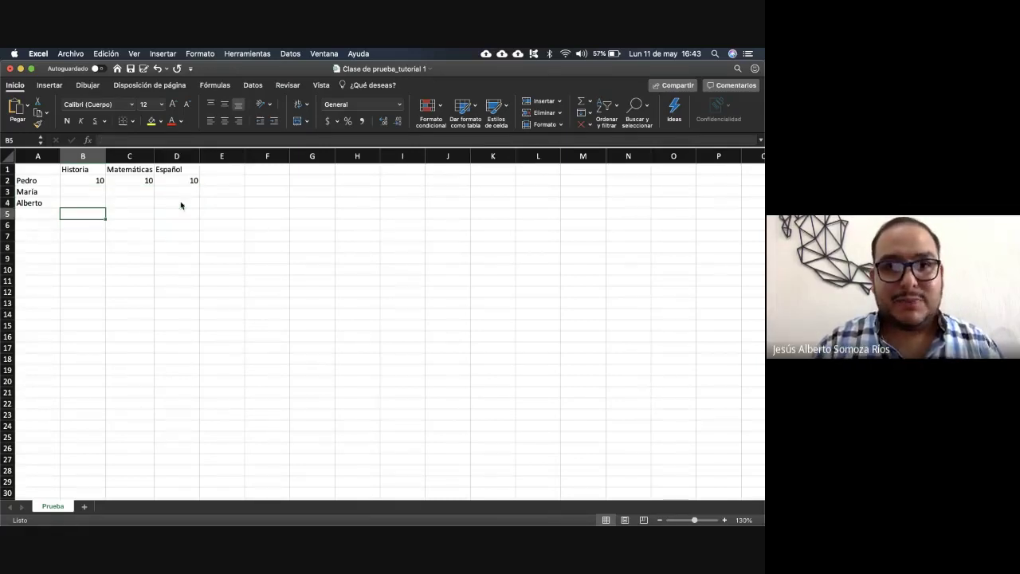
{"action": "key", "text": "Right"}
{"action": "key", "text": "Up"}
{"action": "key", "text": "Left"}
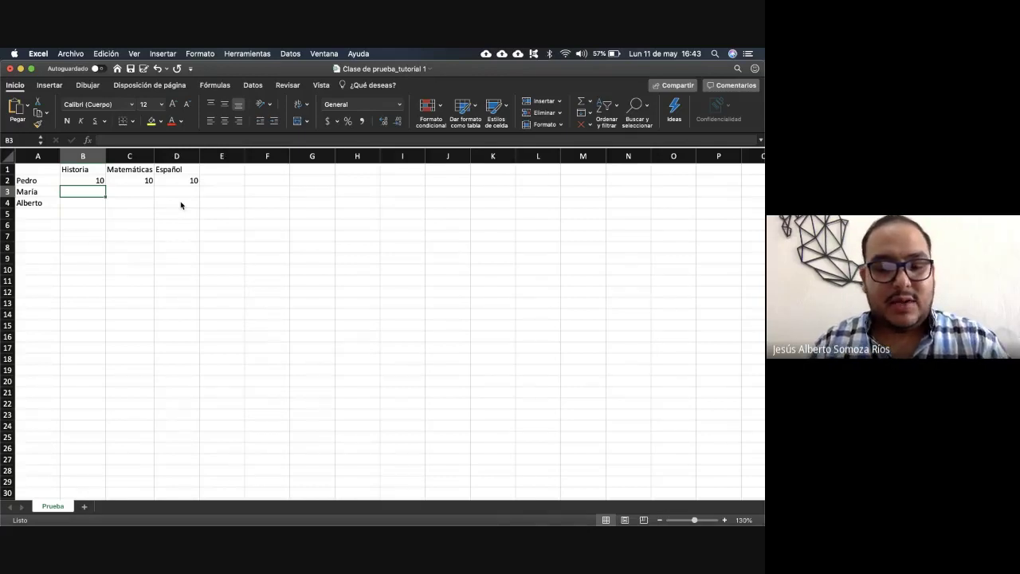
Step: Enter the second student's grades in row 3: 7 for Historia, 9 for Matemáticas and 9 for Español
{"action": "type", "text": "7"}
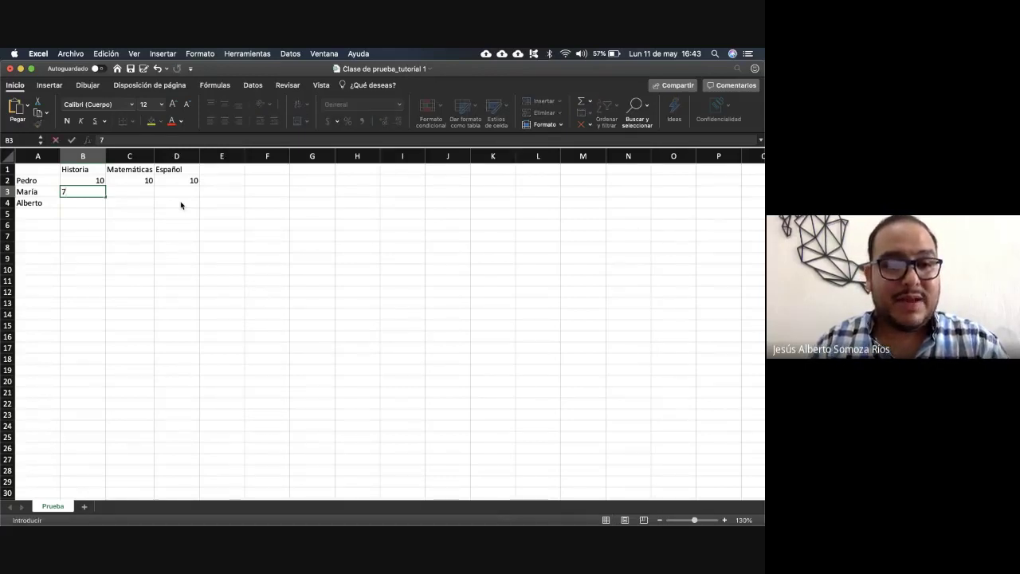
{"action": "key", "text": "Tab"}
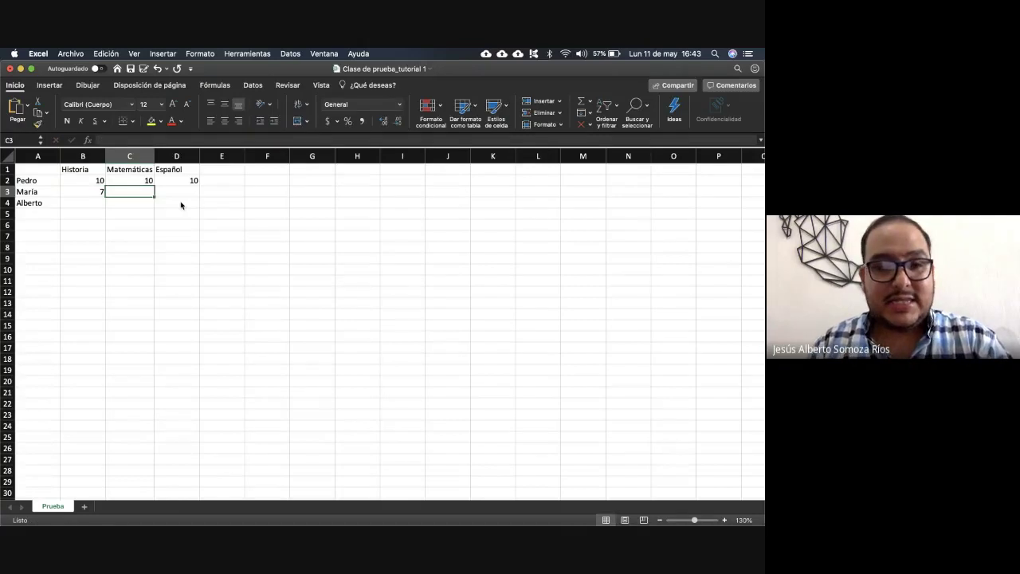
{"action": "type", "text": "9"}
{"action": "key", "text": "Tab"}
{"action": "type", "text": "9"}
{"action": "key", "text": "Return"}
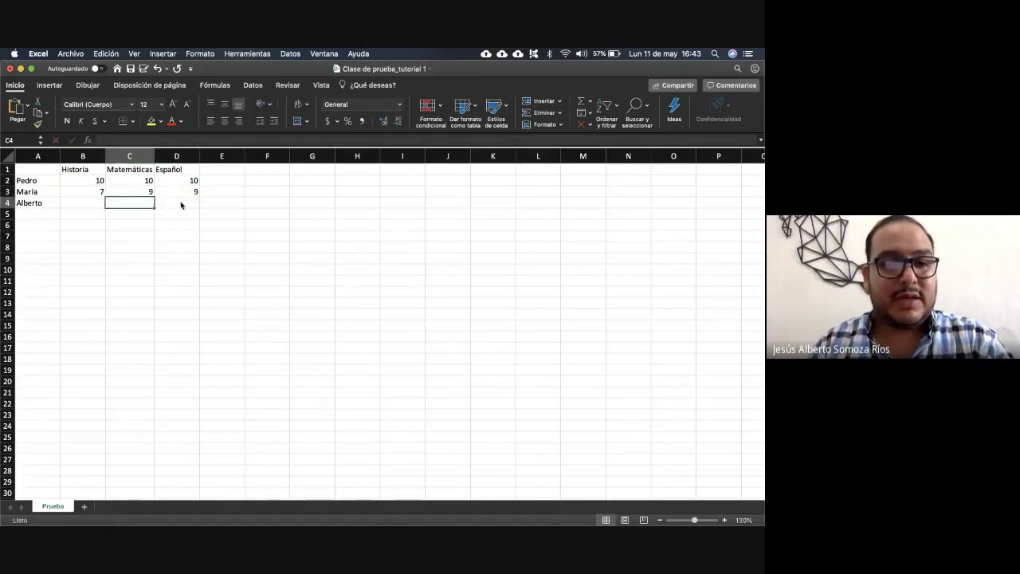
Step: Enter a grade of 6 in each of the third student's cells B4, C4 and D4
{"action": "key", "text": "Left"}
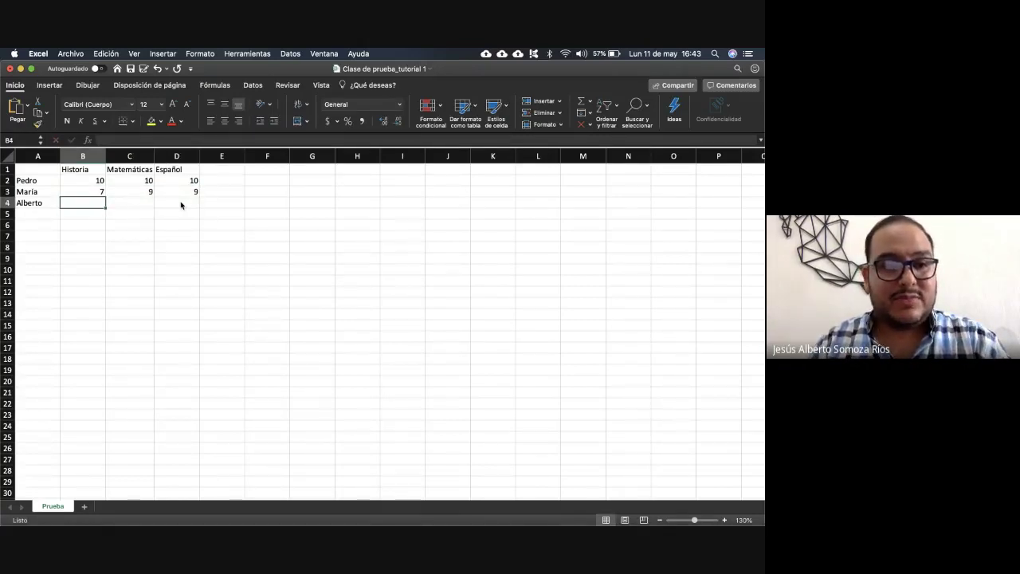
{"action": "type", "text": "6"}
{"action": "key", "text": "Tab"}
{"action": "type", "text": "6"}
{"action": "key", "text": "Tab"}
{"action": "type", "text": "6"}
{"action": "key", "text": "Return"}
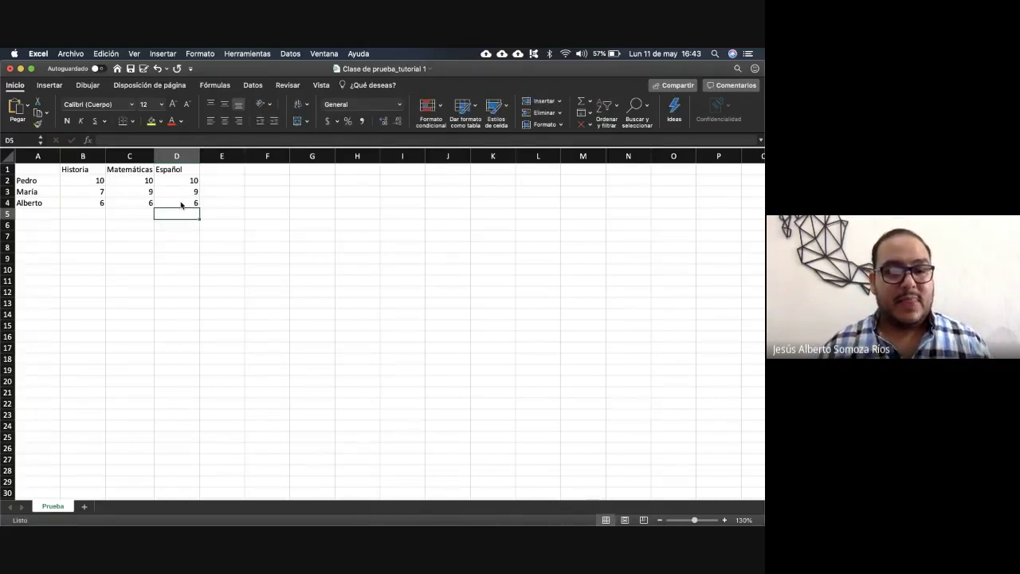
Step: Add the column heading "Promedio del alumno" in cell E1
{"action": "left_click", "coordinate": [218, 169]}
{"action": "type", "text": "P"}
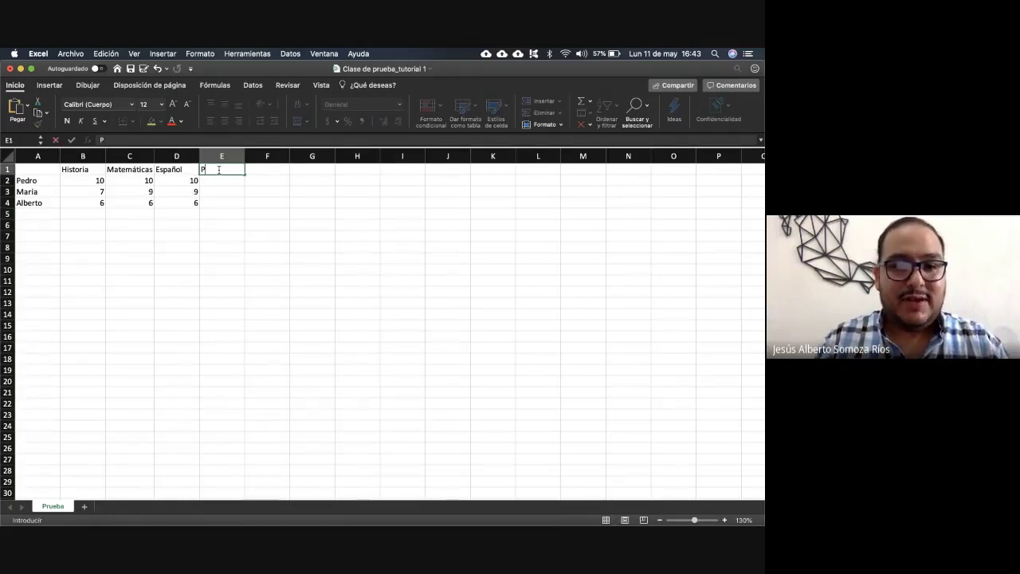
{"action": "type", "text": "romedio d"}
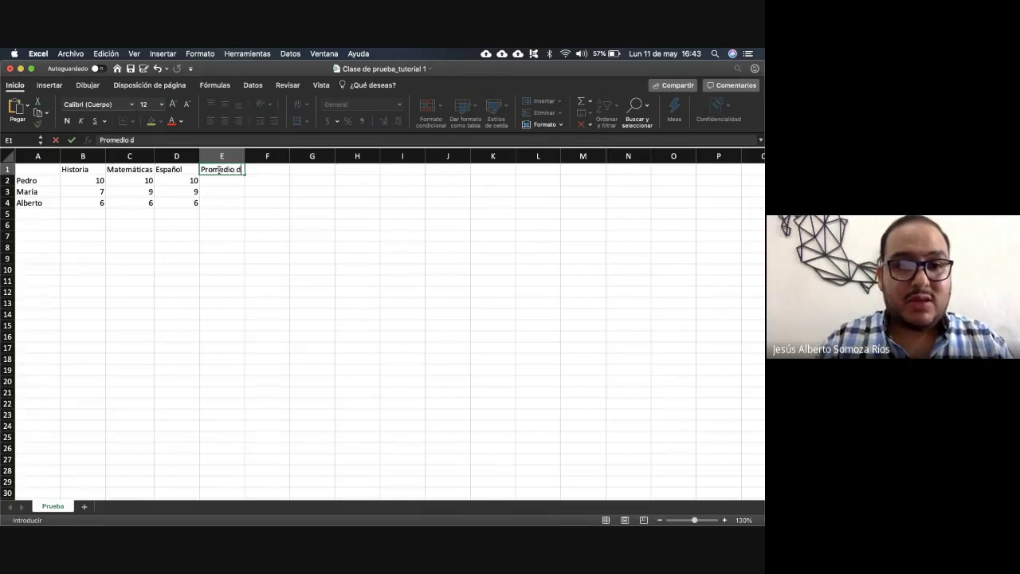
{"action": "type", "text": "el alumno"}
{"action": "key", "text": "Return"}
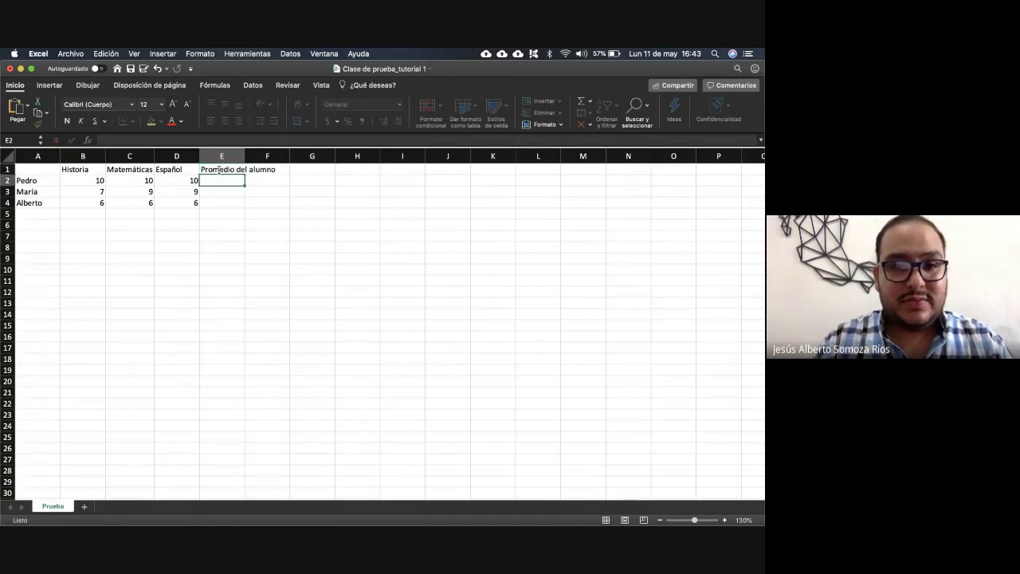
{"action": "left_click", "coordinate": [265, 210]}
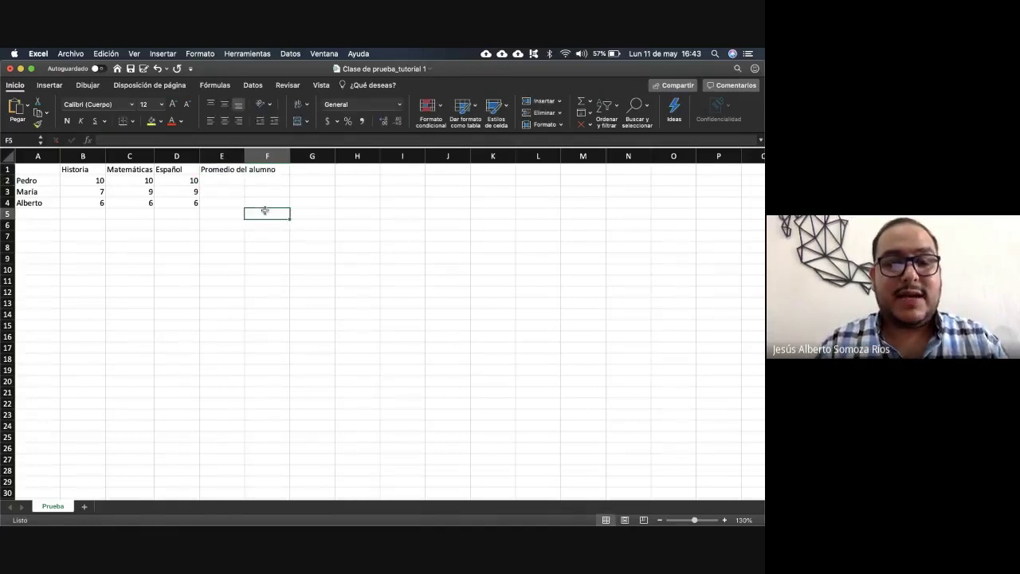
Step: Try auto-fitting column E to its heading twice, undoing the width change each time
{"action": "left_click", "coordinate": [223, 170]}
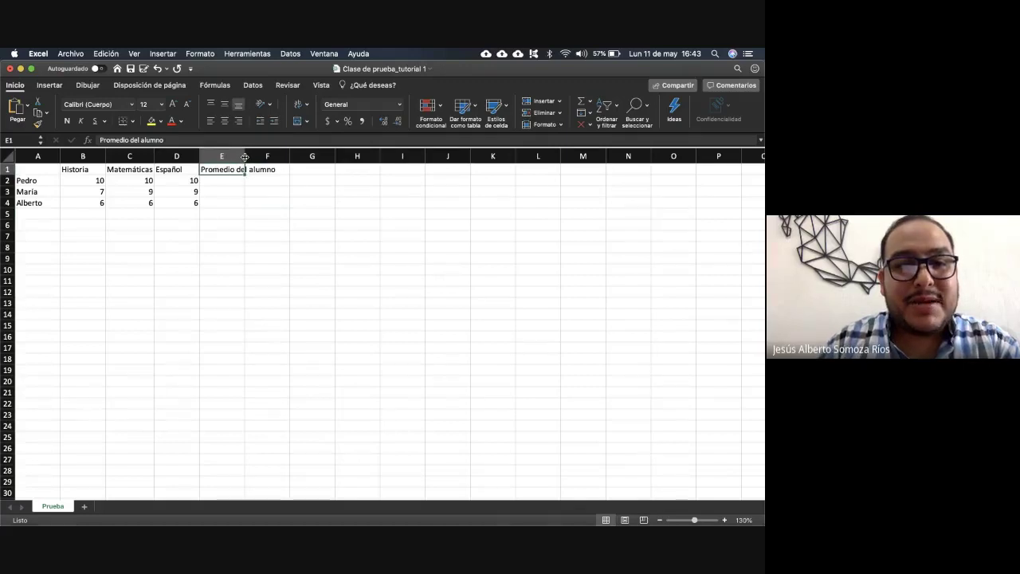
{"action": "left_click", "coordinate": [234, 191]}
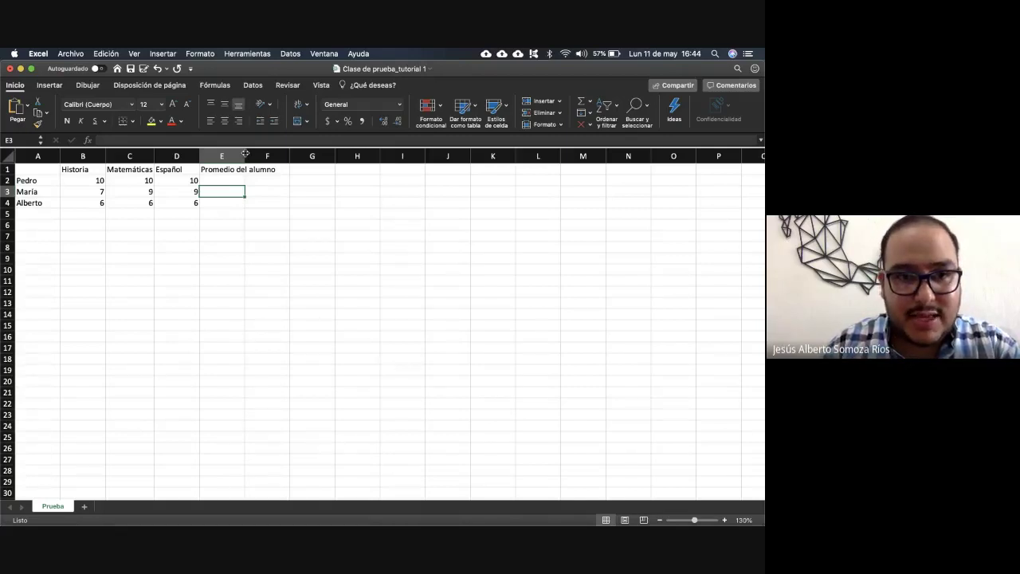
{"action": "double_click", "coordinate": [246, 153]}
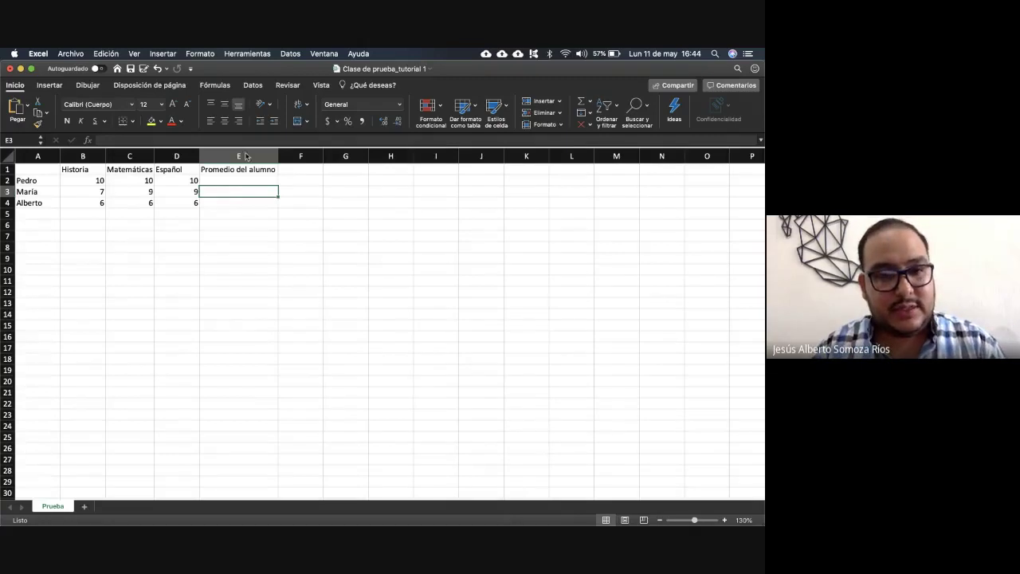
{"action": "key", "text": "super+z"}
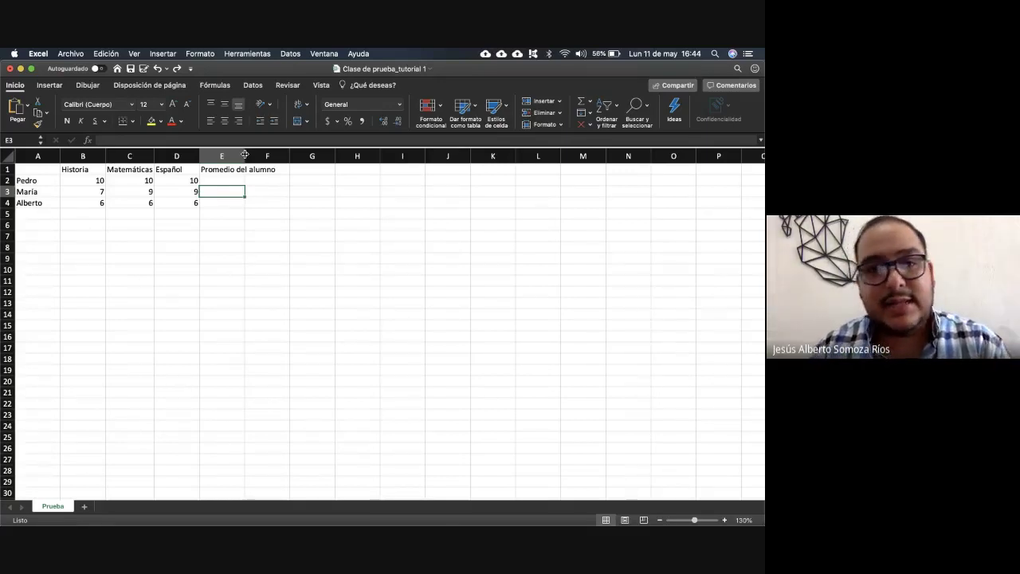
{"action": "double_click", "coordinate": [245, 154]}
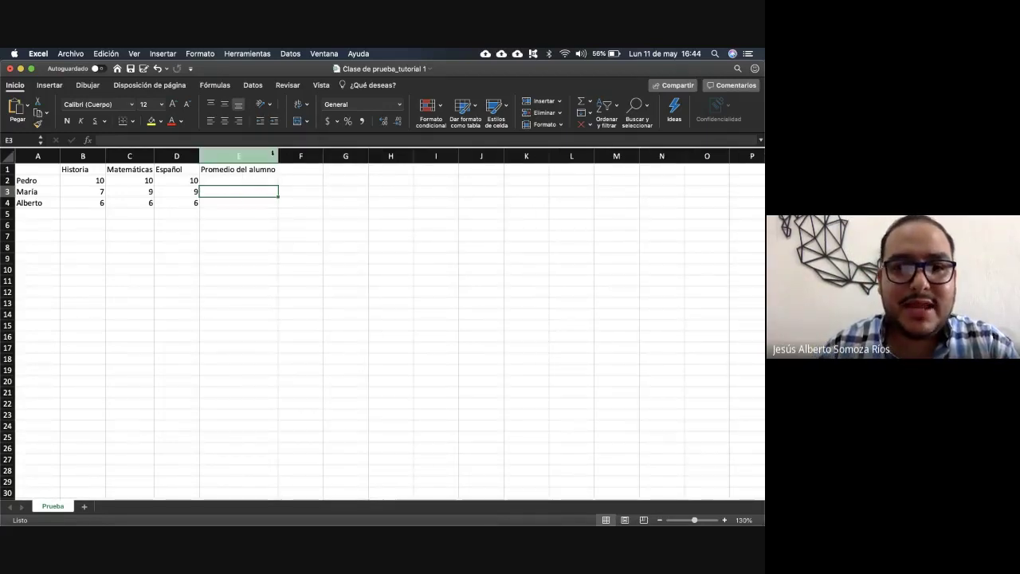
{"action": "key", "text": "super+z"}
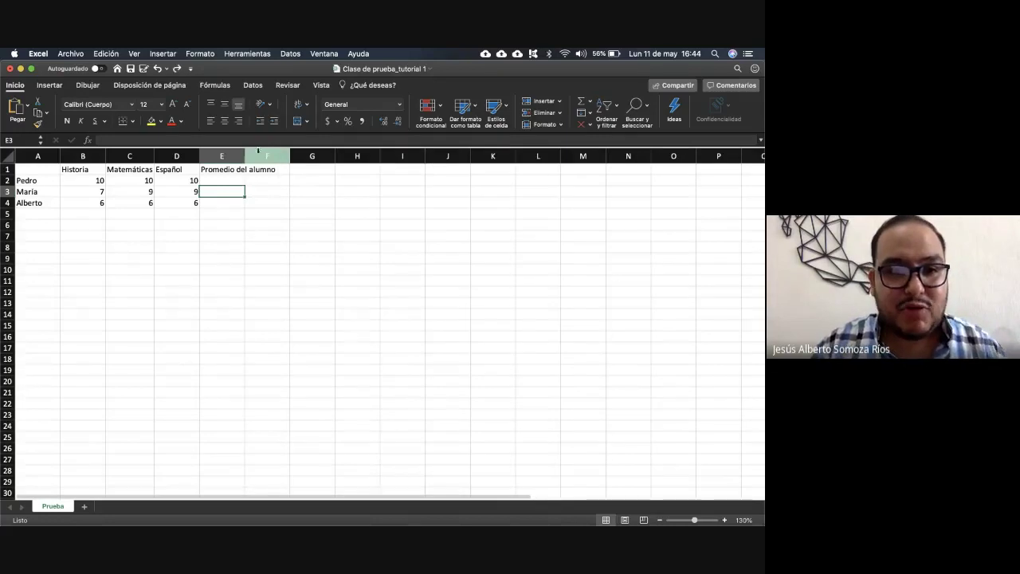
Step: Try widening column E manually far beyond its heading, and undo the change
{"action": "left_click", "coordinate": [246, 153]}
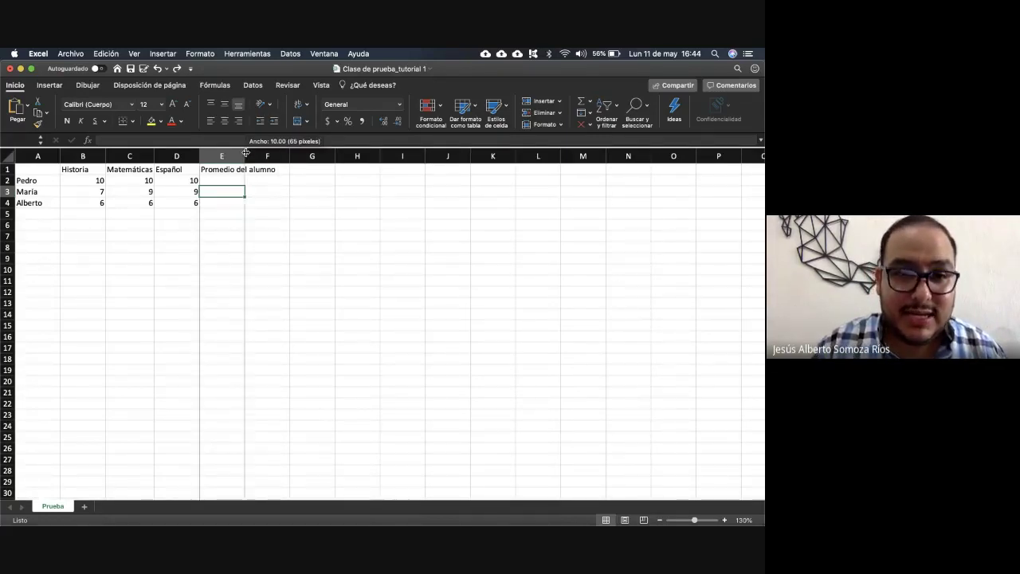
{"action": "left_click_drag", "start_coordinate": [245, 152], "coordinate": [455, 157]}
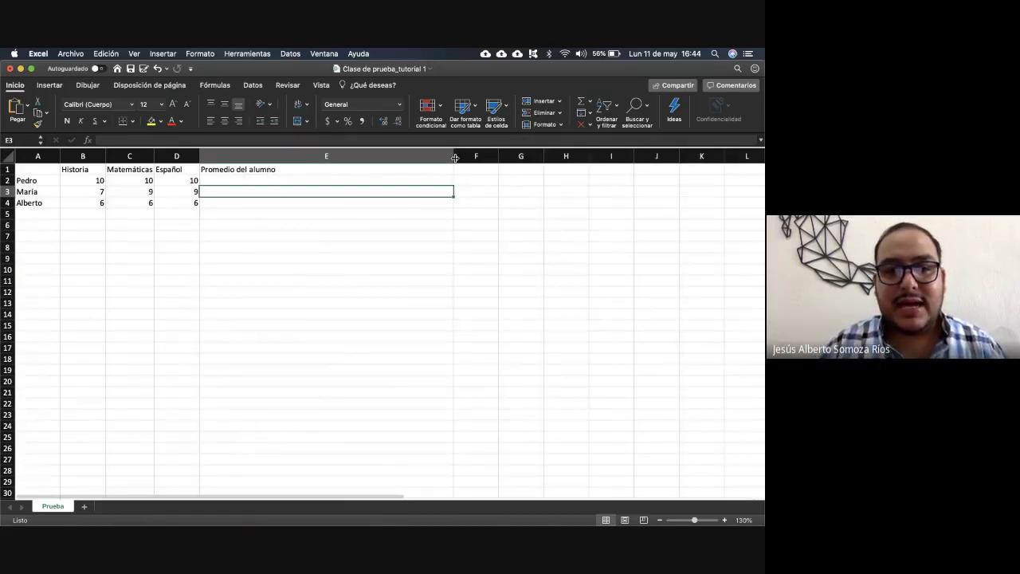
{"action": "key", "text": "super+z"}
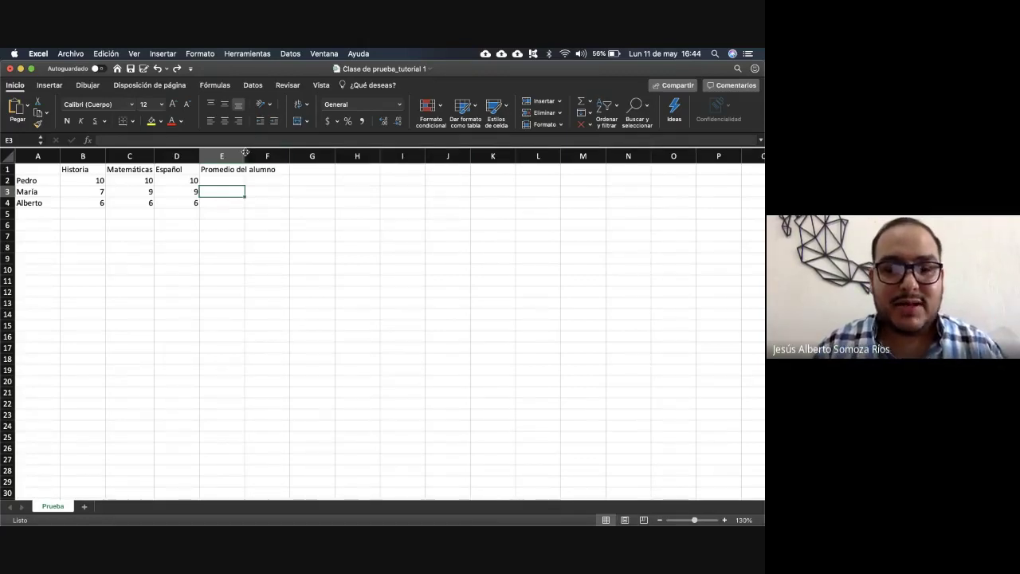
Step: Widen column E manually just enough to fit its full heading, and select the students' average cells E2:E4
{"action": "left_click_drag", "start_coordinate": [246, 152], "coordinate": [278, 153]}
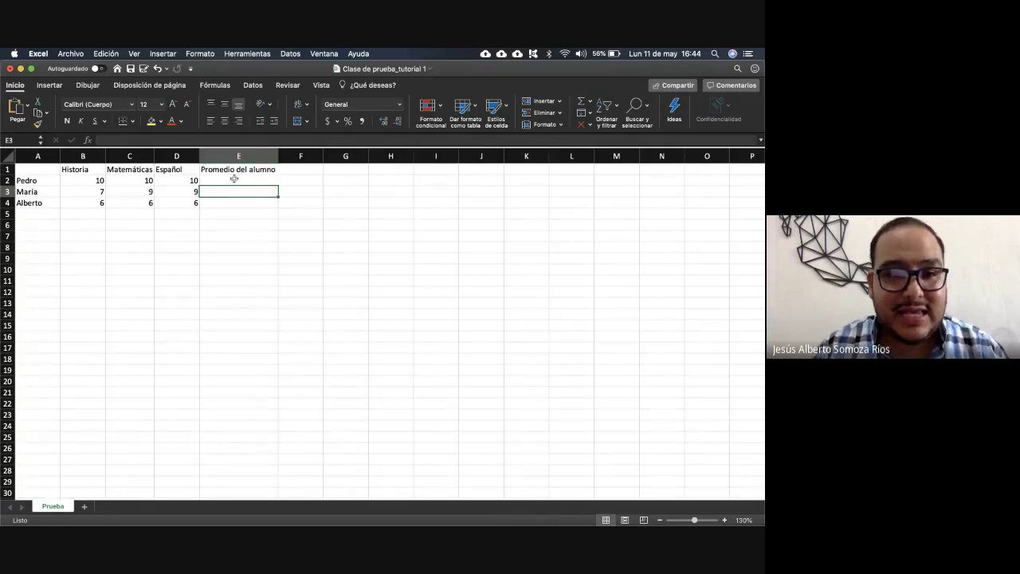
{"action": "left_click_drag", "start_coordinate": [236, 180], "coordinate": [237, 202]}
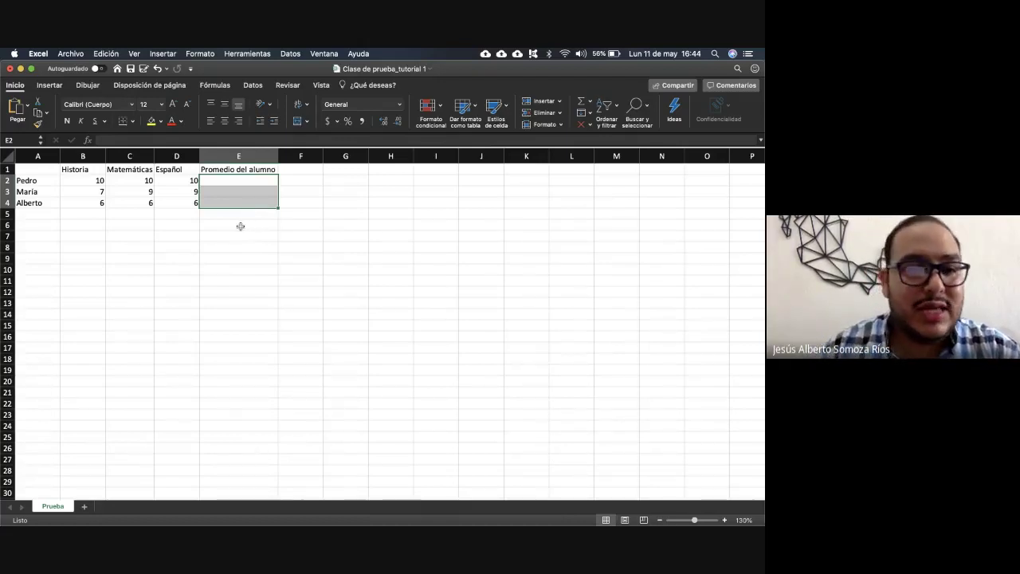
Step: Add the row label "Promedio de la materia" in cell A5, below the students' names
{"action": "left_click", "coordinate": [45, 213]}
{"action": "type", "text": "Promedio"}
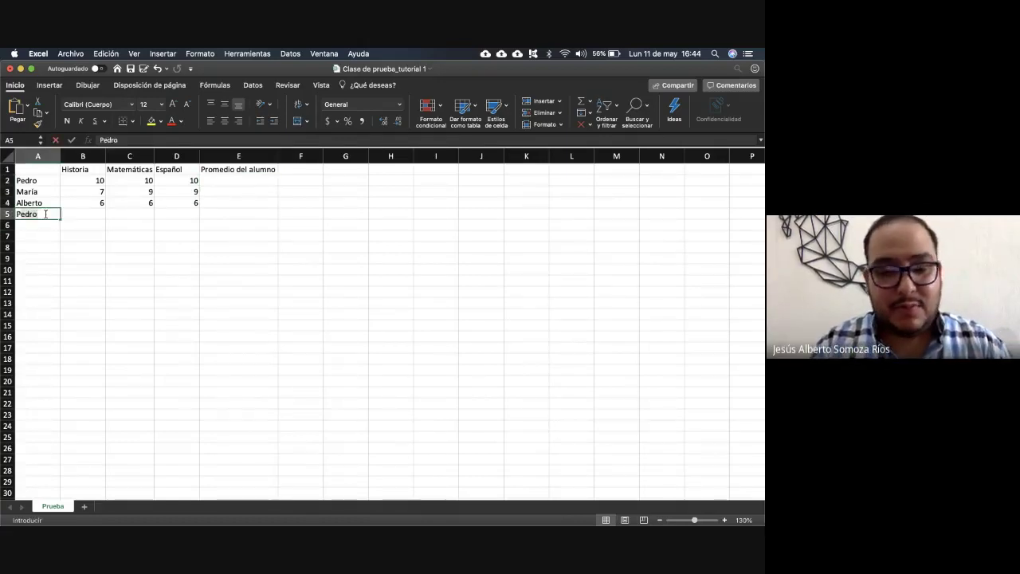
{"action": "type", "text": " de la materia"}
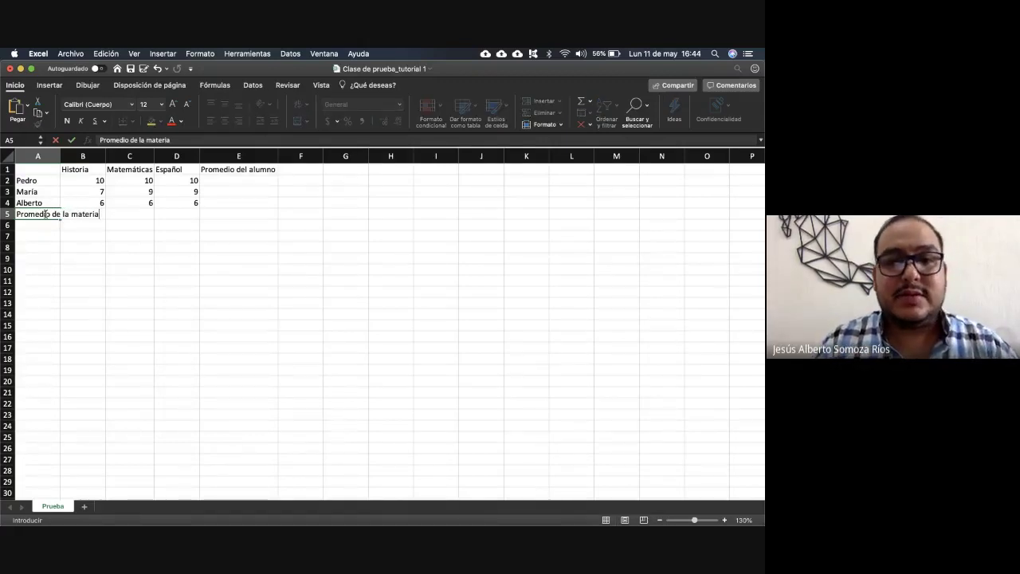
{"action": "left_click", "coordinate": [91, 245]}
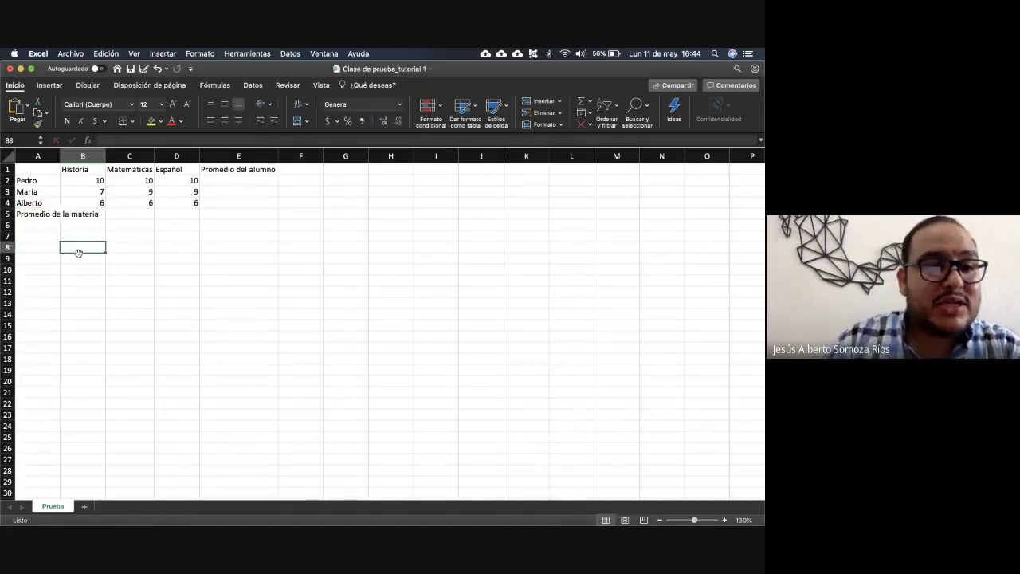
Step: Auto-fit column A's width to its longest label
{"action": "left_click", "coordinate": [24, 214]}
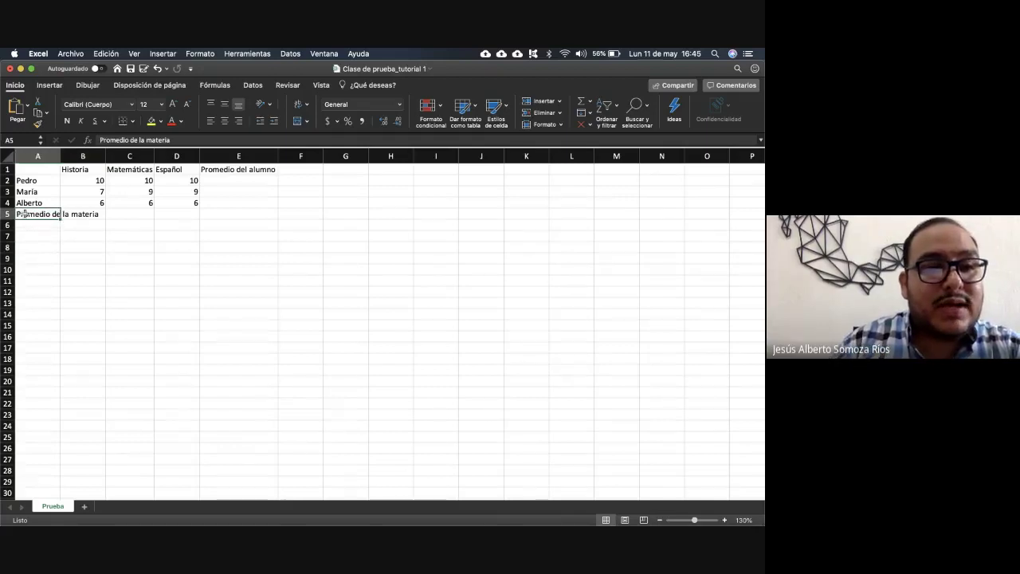
{"action": "double_click", "coordinate": [59, 155]}
{"action": "left_click", "coordinate": [132, 263]}
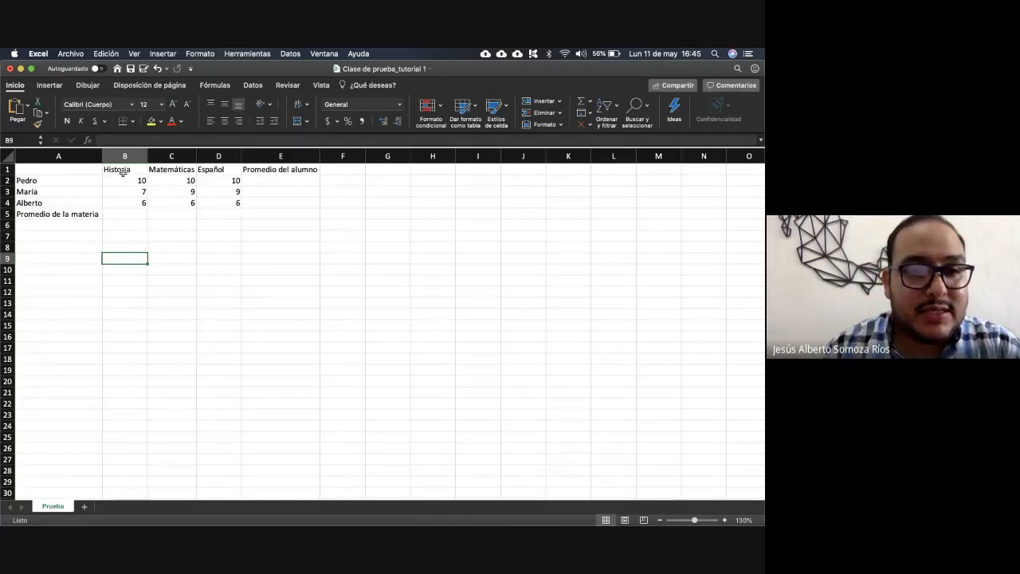
Step: Make the column headings in B1:E1 bold
{"action": "left_click_drag", "start_coordinate": [126, 170], "coordinate": [252, 171]}
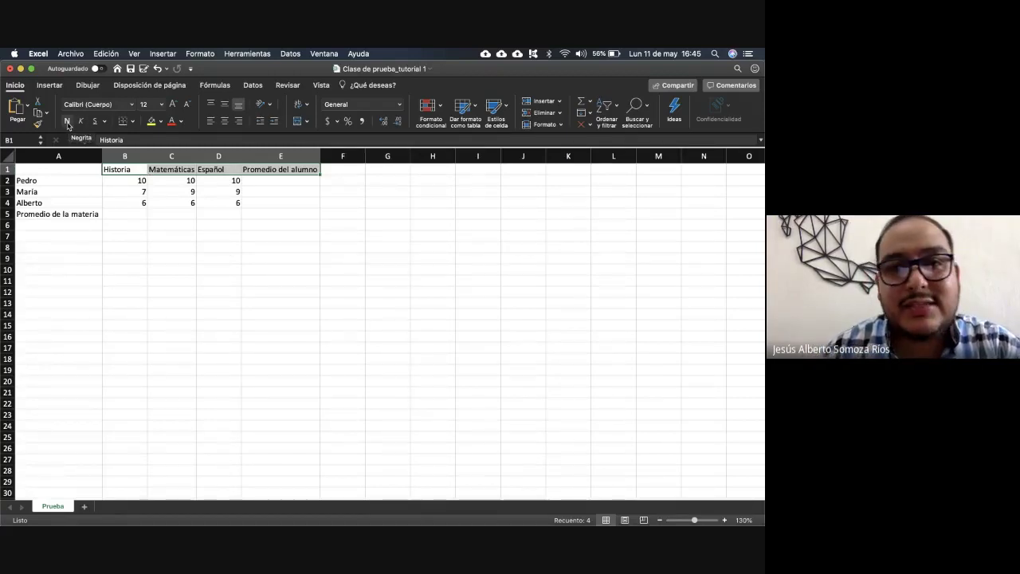
{"action": "left_click", "coordinate": [68, 121]}
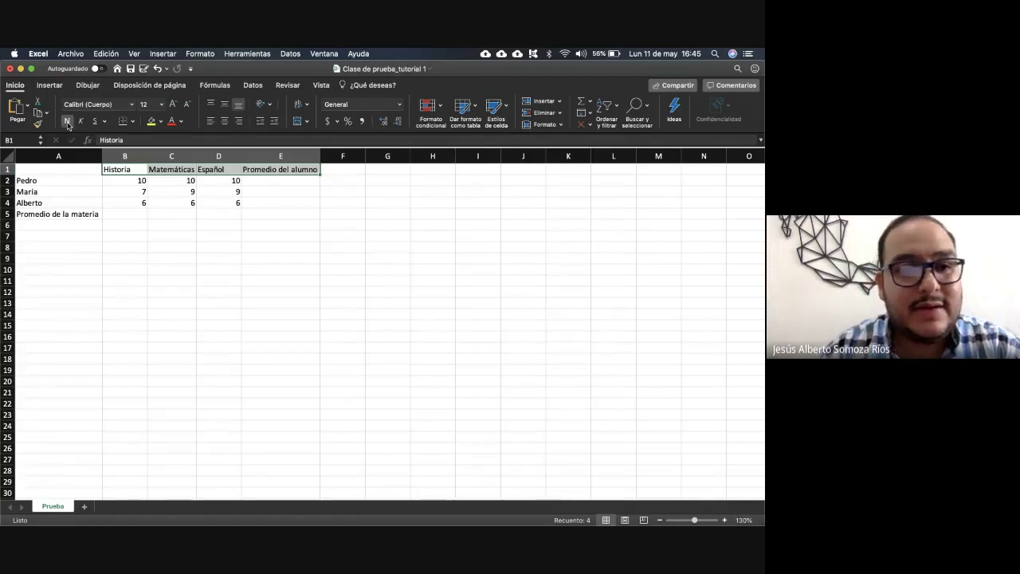
Step: Make the row label "Promedio de la materia" in cell A5 bold
{"action": "left_click", "coordinate": [169, 233]}
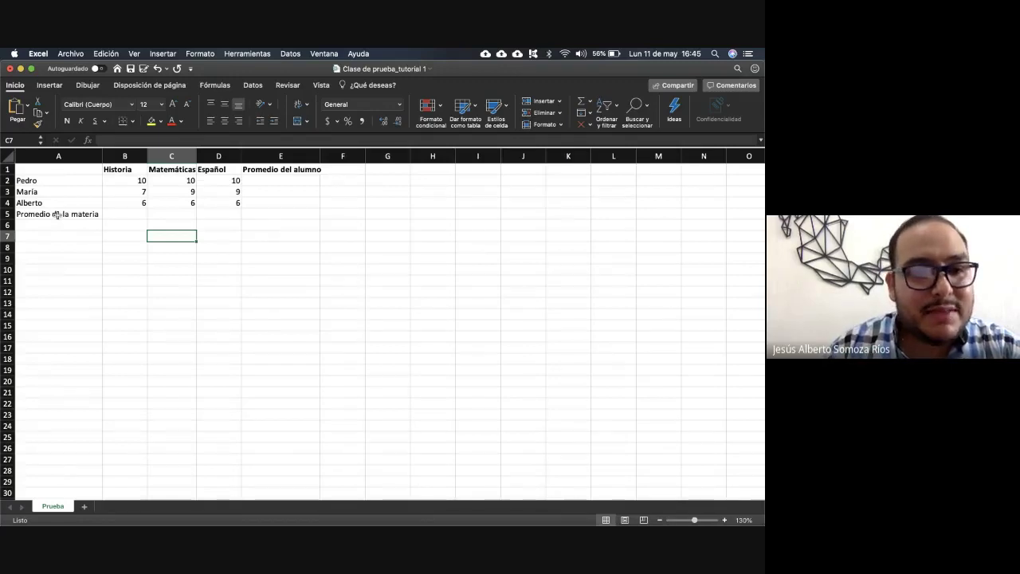
{"action": "left_click", "coordinate": [56, 214]}
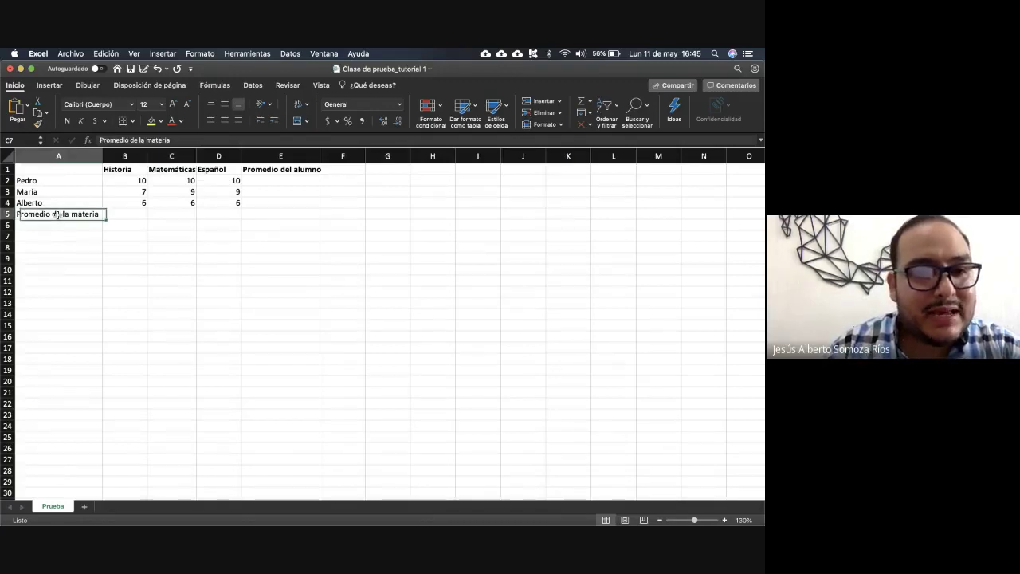
{"action": "left_click", "coordinate": [67, 122]}
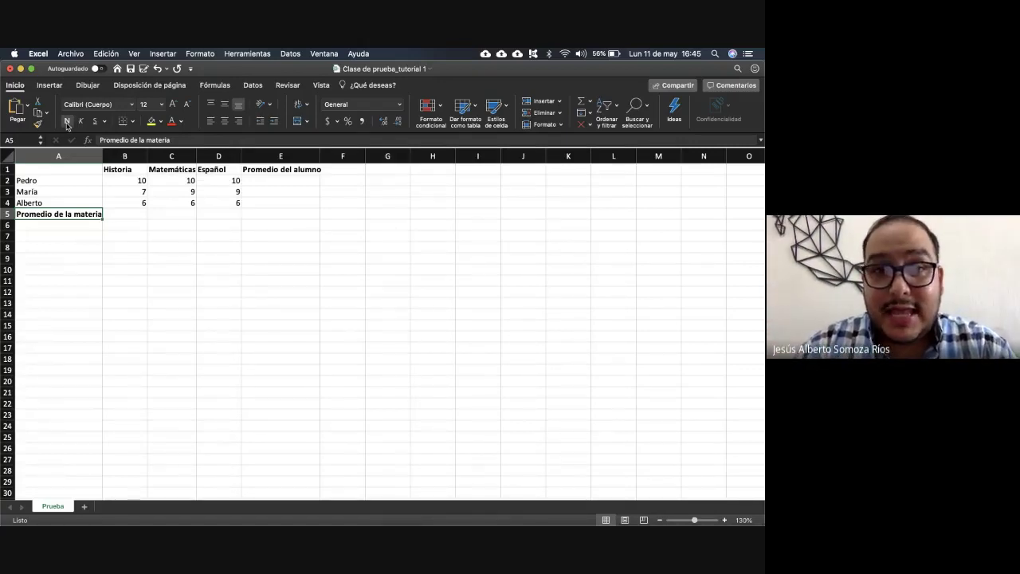
{"action": "left_click", "coordinate": [225, 212]}
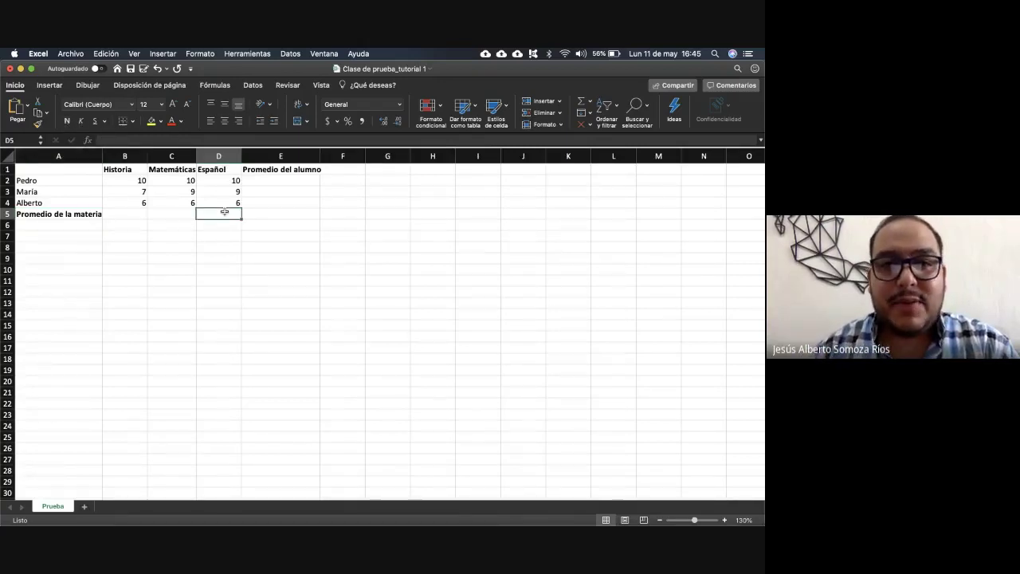
Step: Calculate the first student's average in cell E2 with the formula =promedio(B2:D2)
{"action": "left_click", "coordinate": [257, 179]}
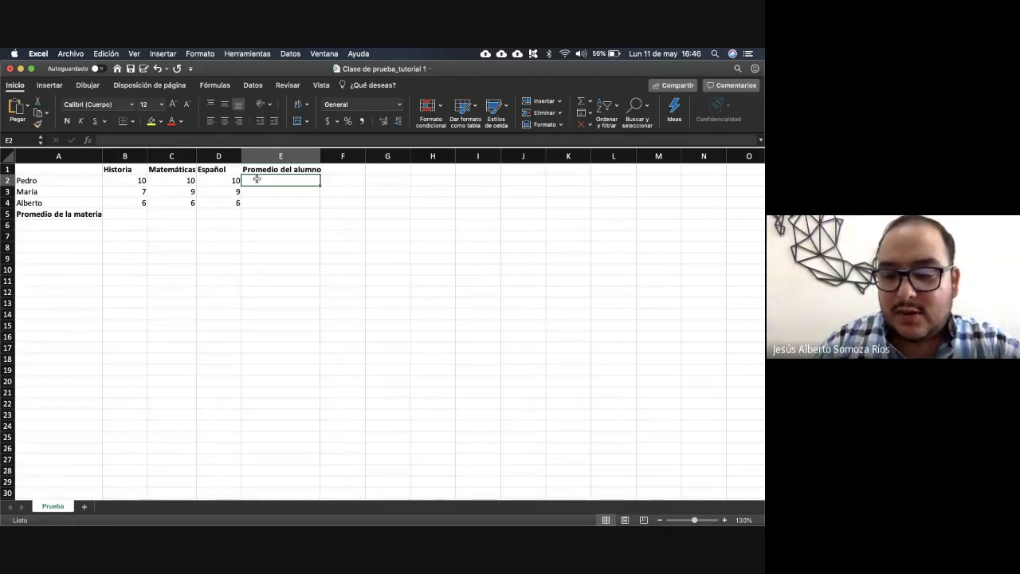
{"action": "type", "text": "="}
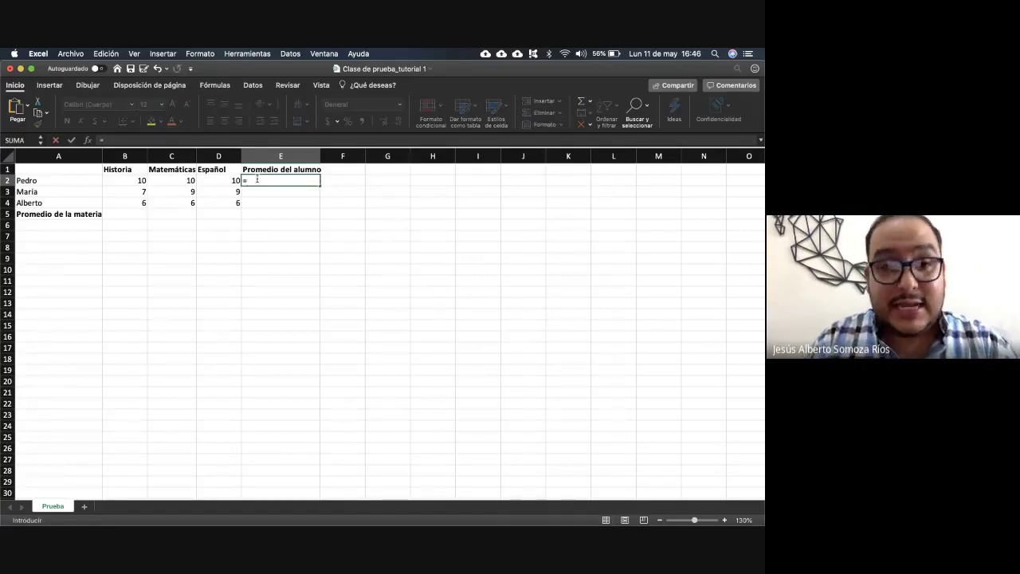
{"action": "type", "text": "prom"}
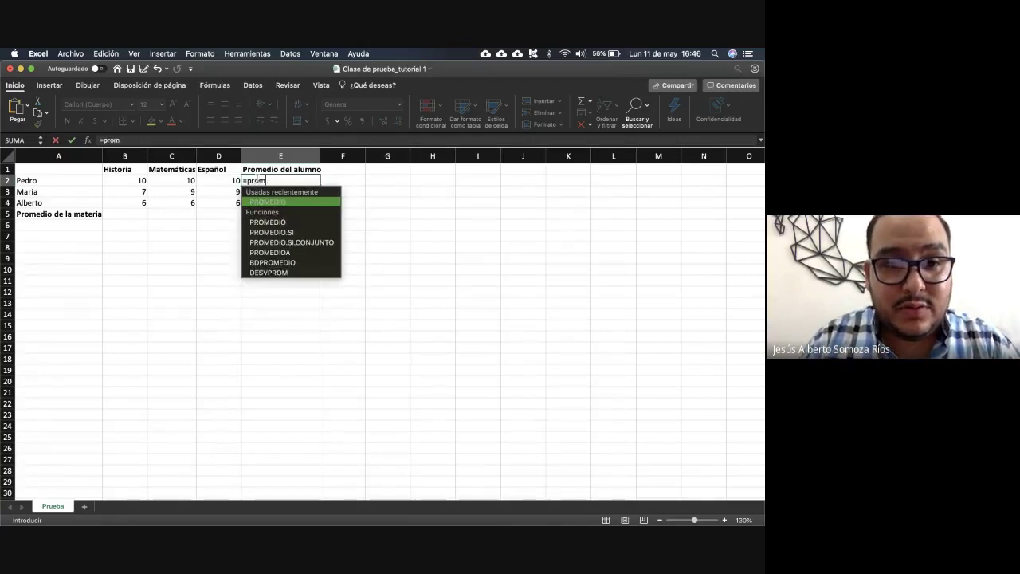
{"action": "type", "text": "edio"}
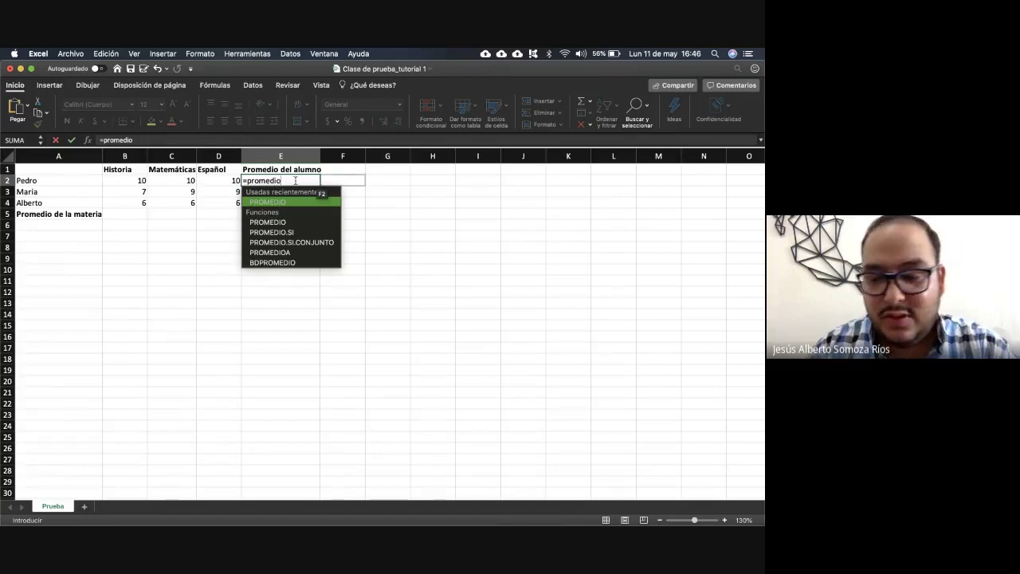
{"action": "type", "text": "("}
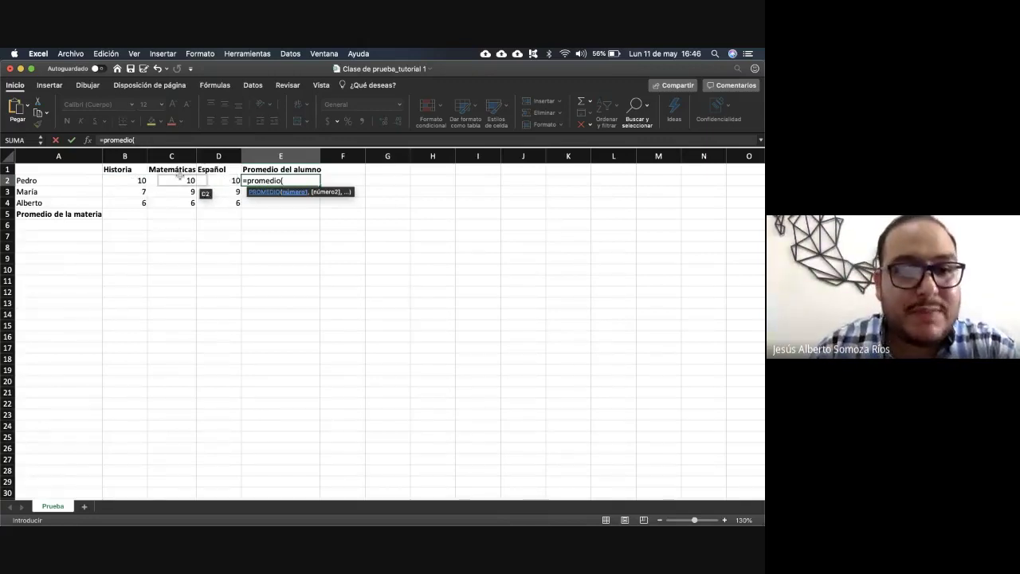
{"action": "left_click", "coordinate": [134, 180]}
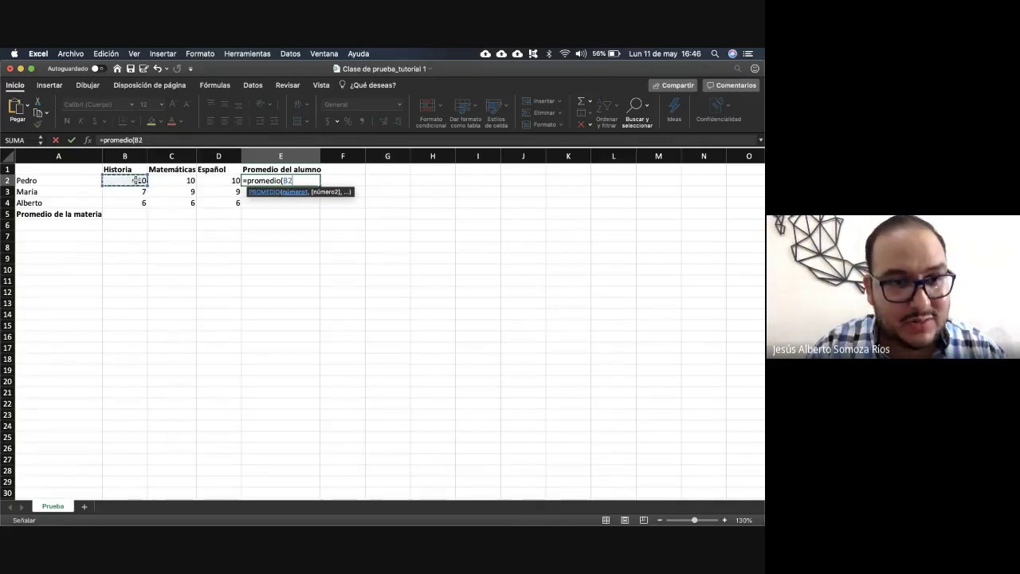
{"action": "left_click_drag", "start_coordinate": [152, 178], "coordinate": [205, 178]}
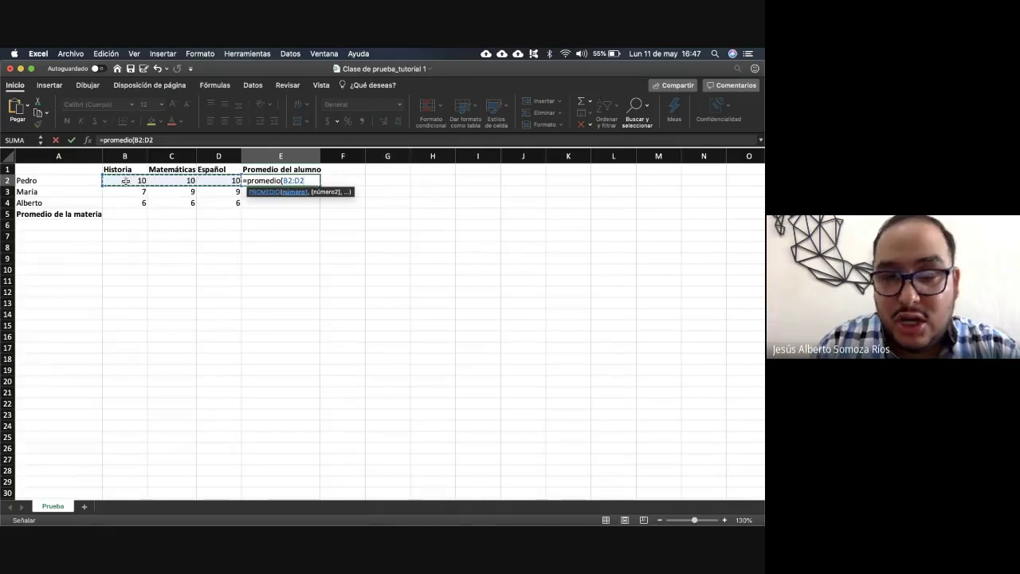
{"action": "type", "text": ")"}
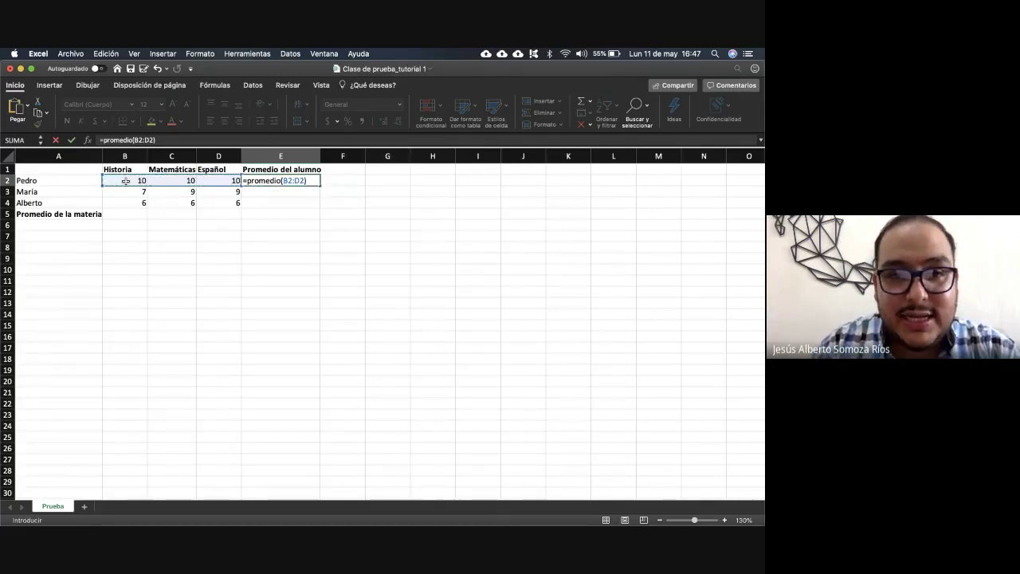
{"action": "key", "text": "Return"}
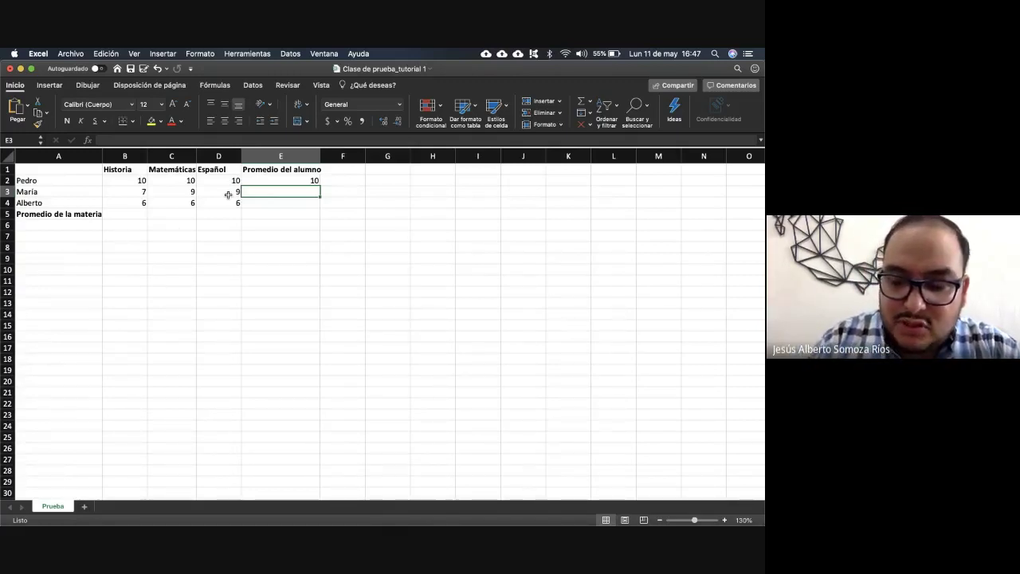
Step: Add up the second student's grades in cell E3 with the formula =suma(B3:D3)
{"action": "type", "text": "="}
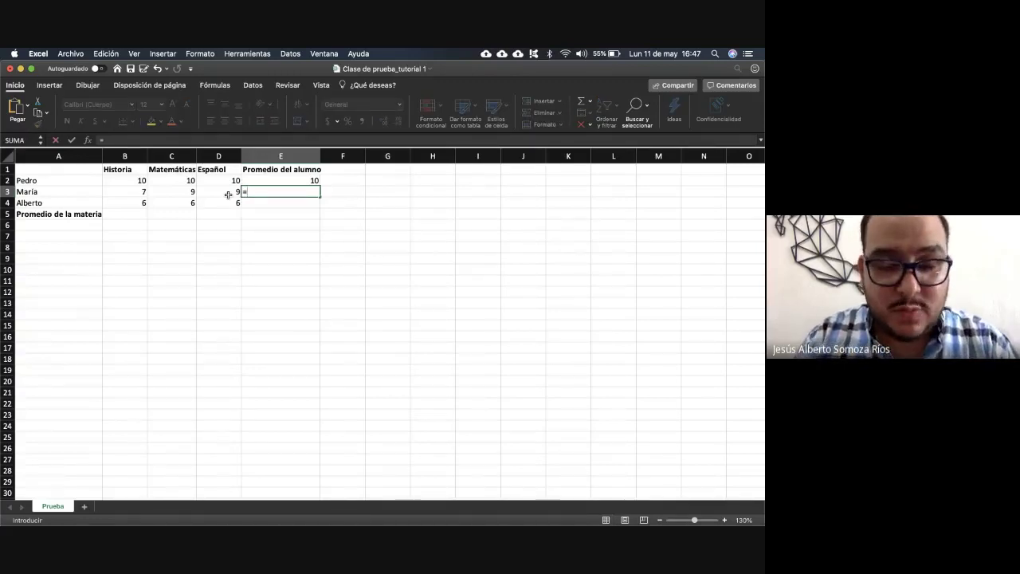
{"action": "type", "text": "suma"}
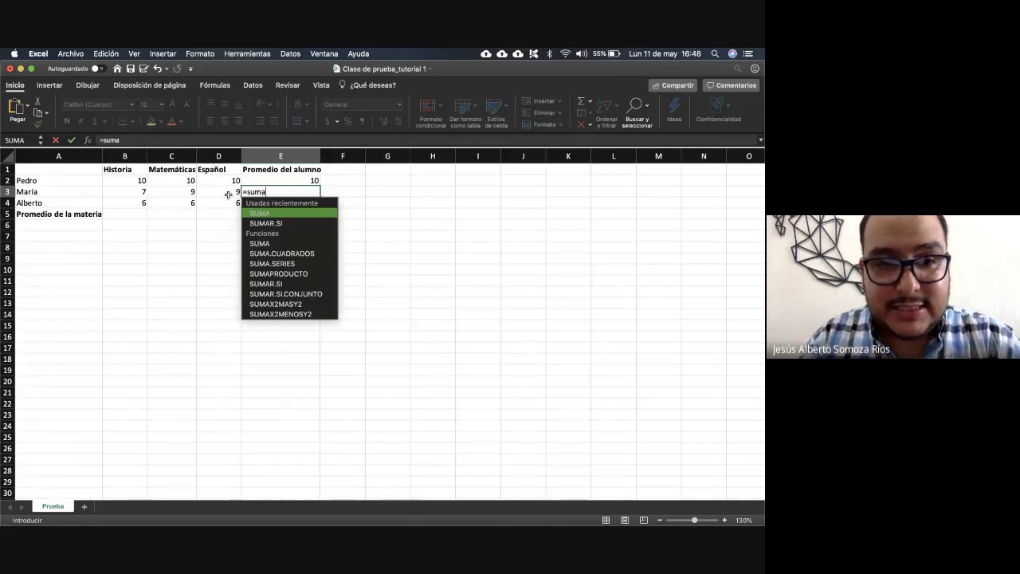
{"action": "type", "text": "("}
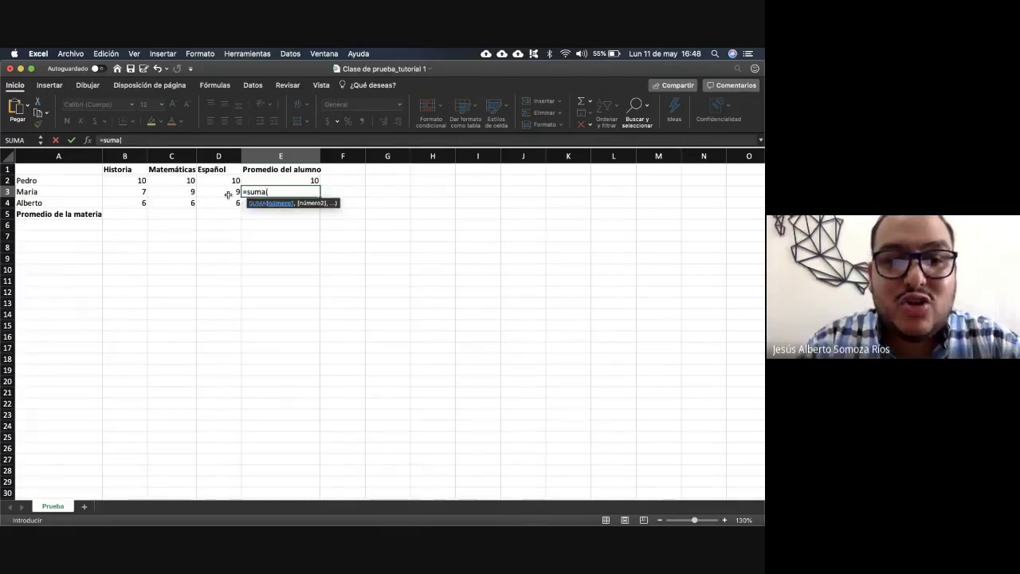
{"action": "left_click", "coordinate": [137, 192]}
{"action": "left_click_drag", "start_coordinate": [137, 192], "coordinate": [206, 191]}
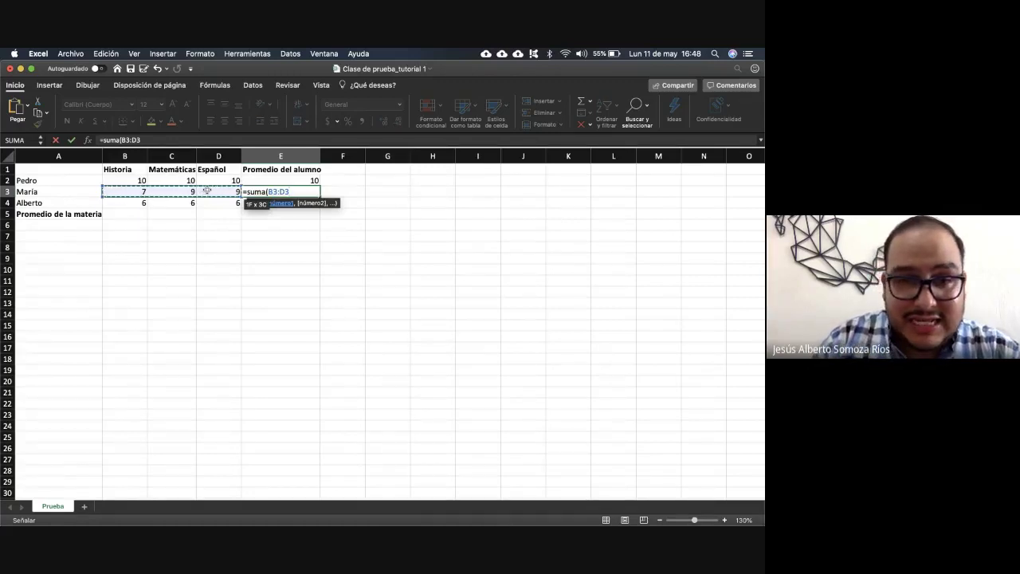
{"action": "type", "text": ")"}
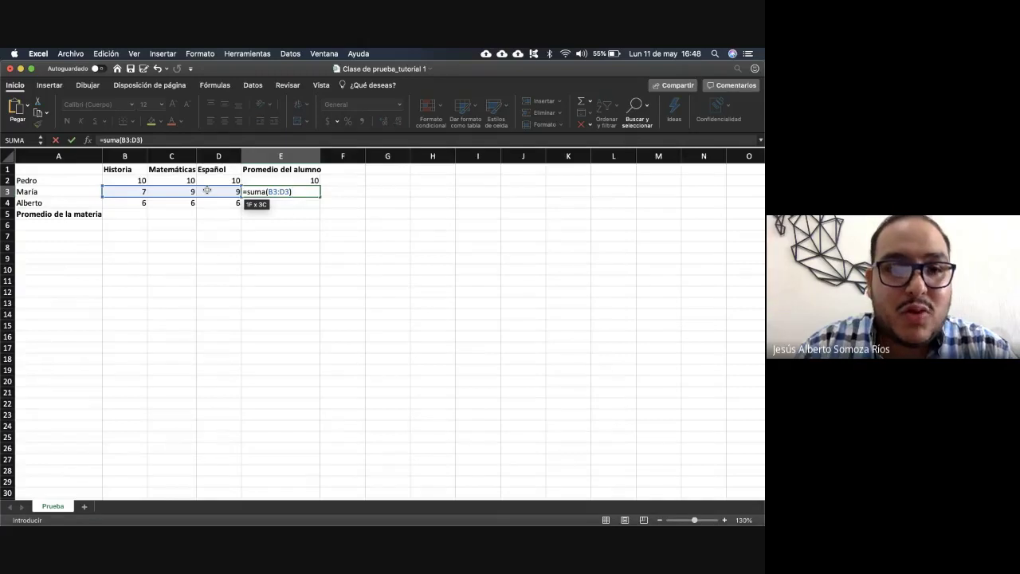
{"action": "key", "text": "Return"}
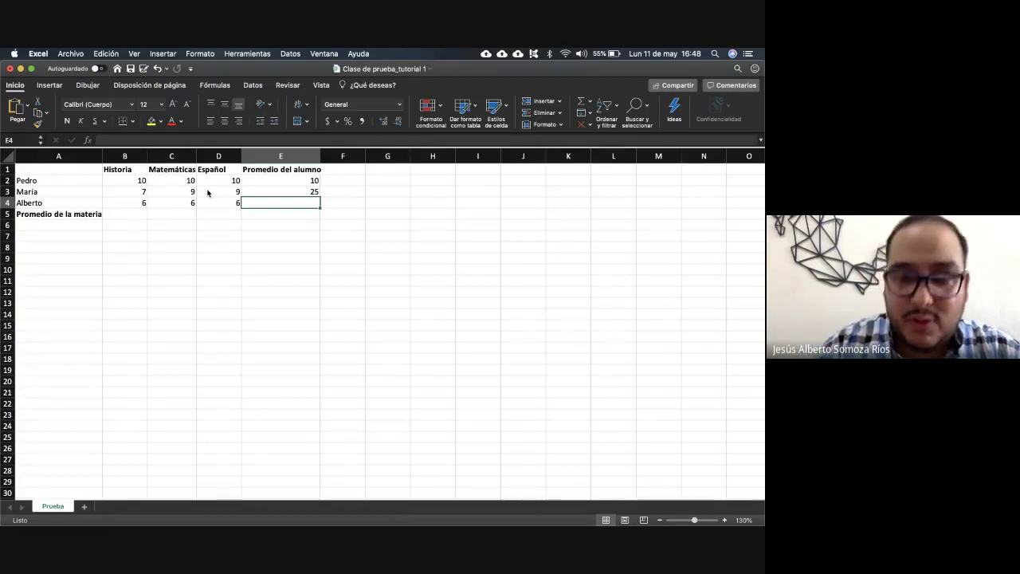
Step: Extend the sum formula in E3 to =SUMA(B3:D3)/3 so it divides by the number of subjects
{"action": "key", "text": "Up"}
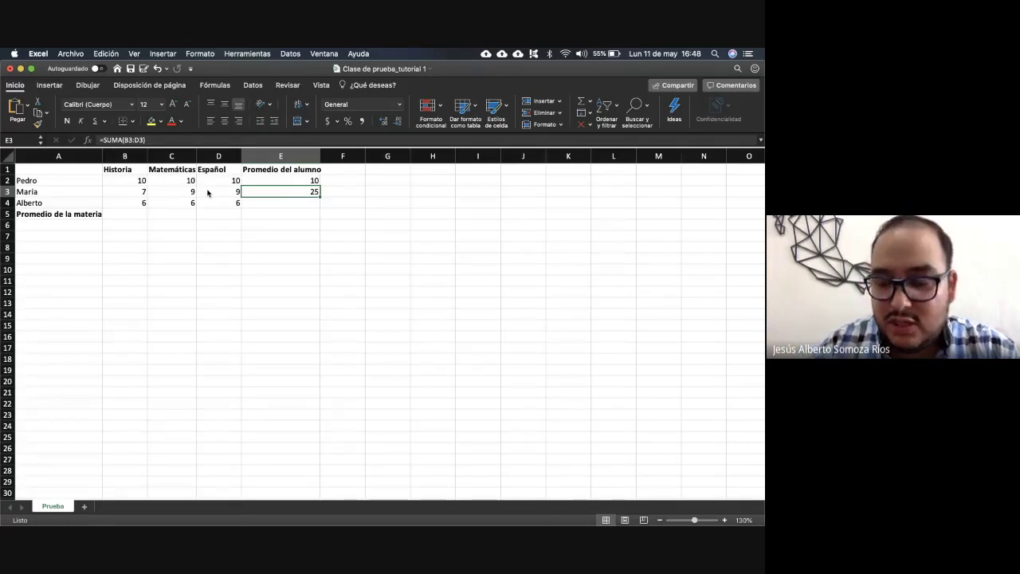
{"action": "key", "text": "Down"}
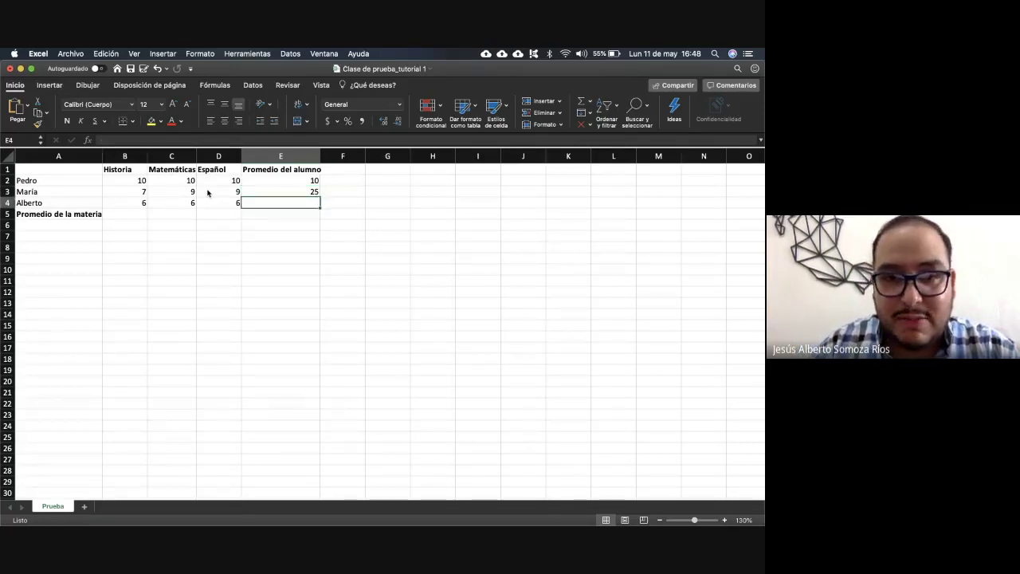
{"action": "left_click", "coordinate": [279, 192]}
{"action": "key", "text": "Down"}
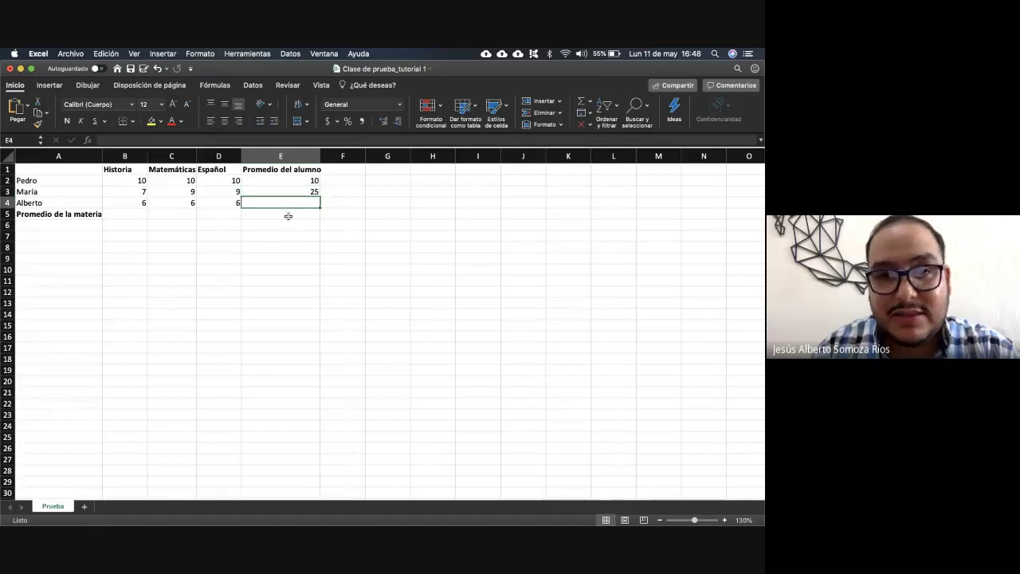
{"action": "key", "text": "Up"}
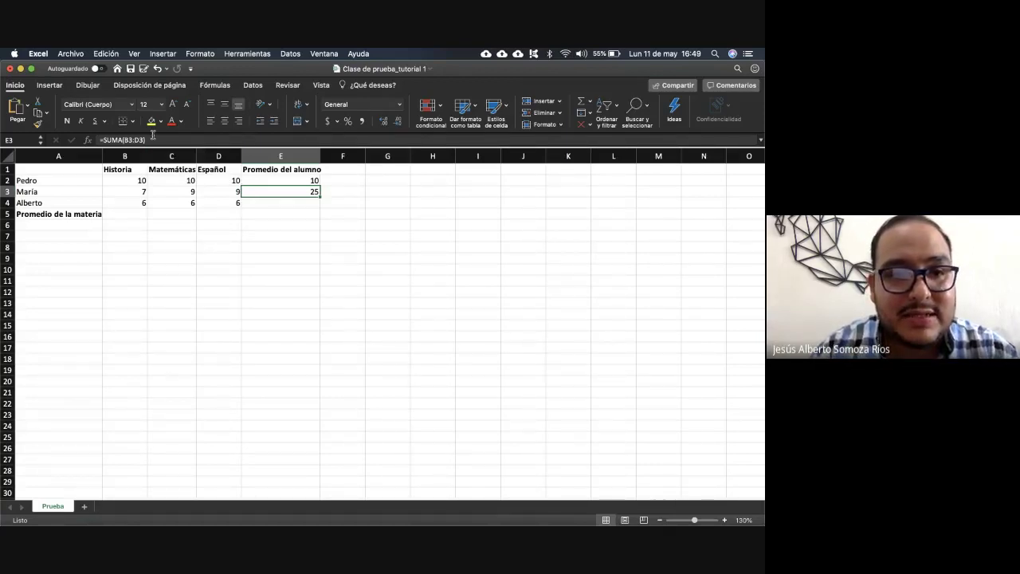
{"action": "left_click", "coordinate": [153, 140]}
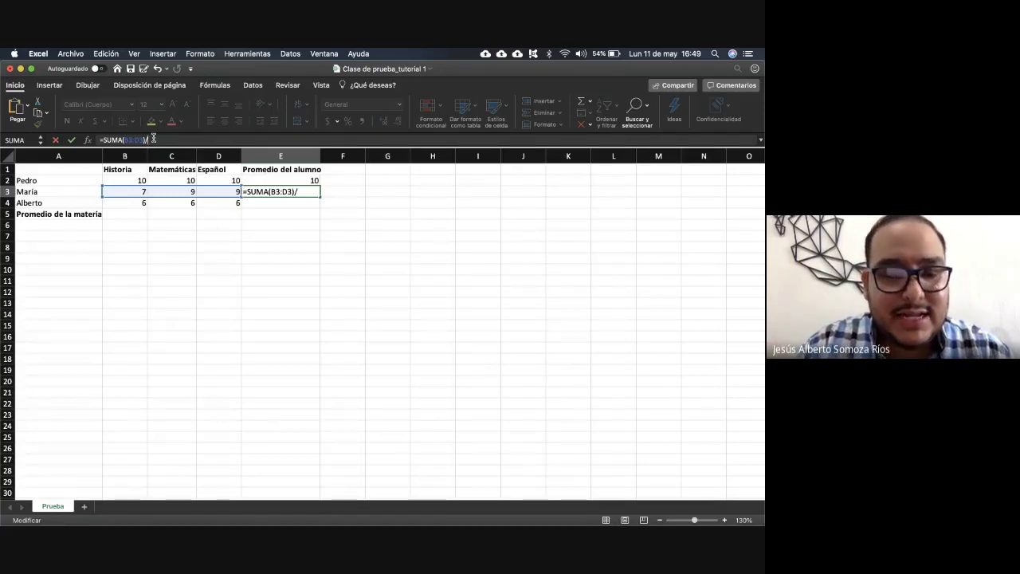
{"action": "type", "text": "3"}
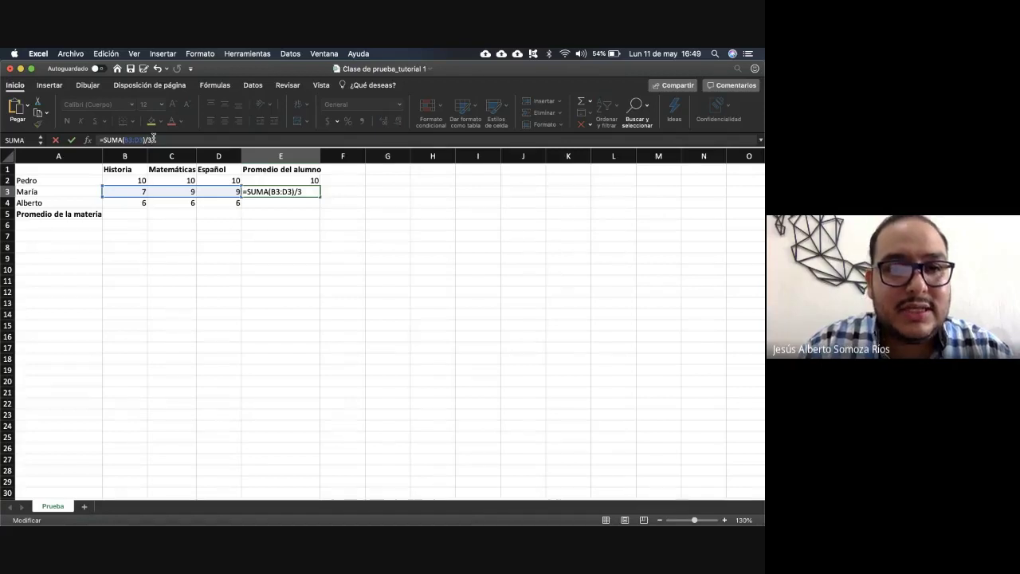
{"action": "key", "text": "BackSpace"}
{"action": "key", "text": "BackSpace"}
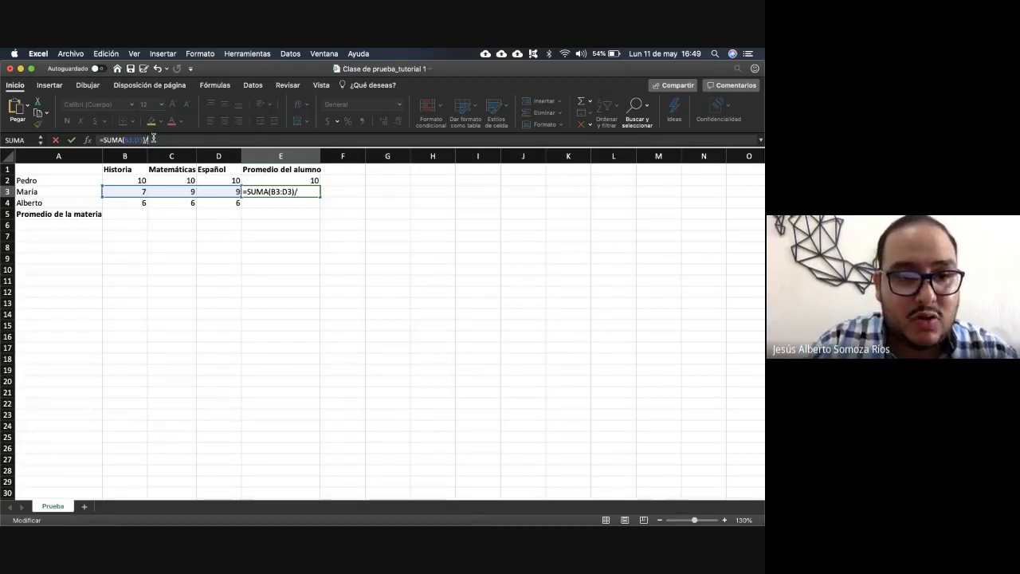
{"action": "type", "text": "3"}
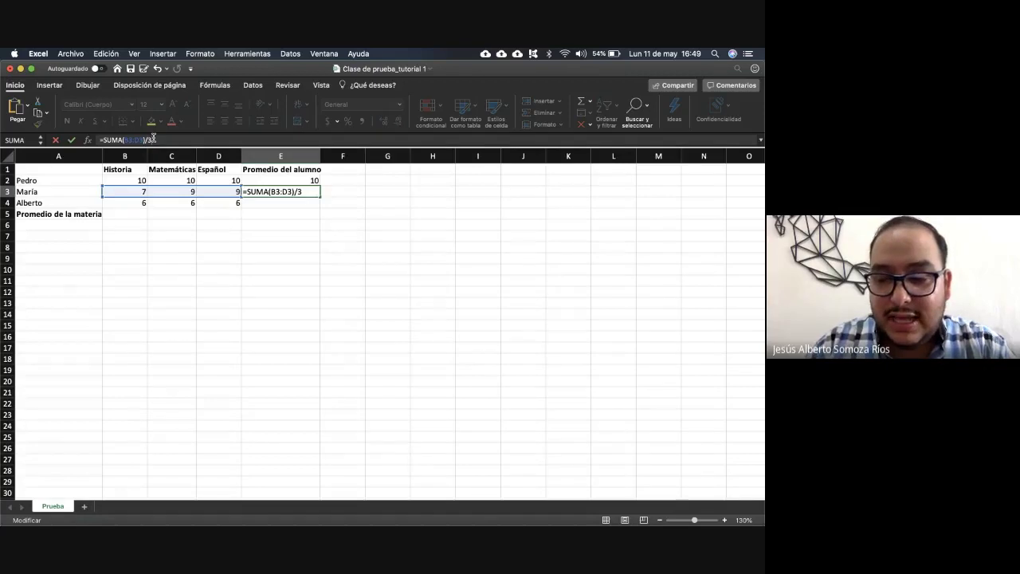
{"action": "key", "text": "Return"}
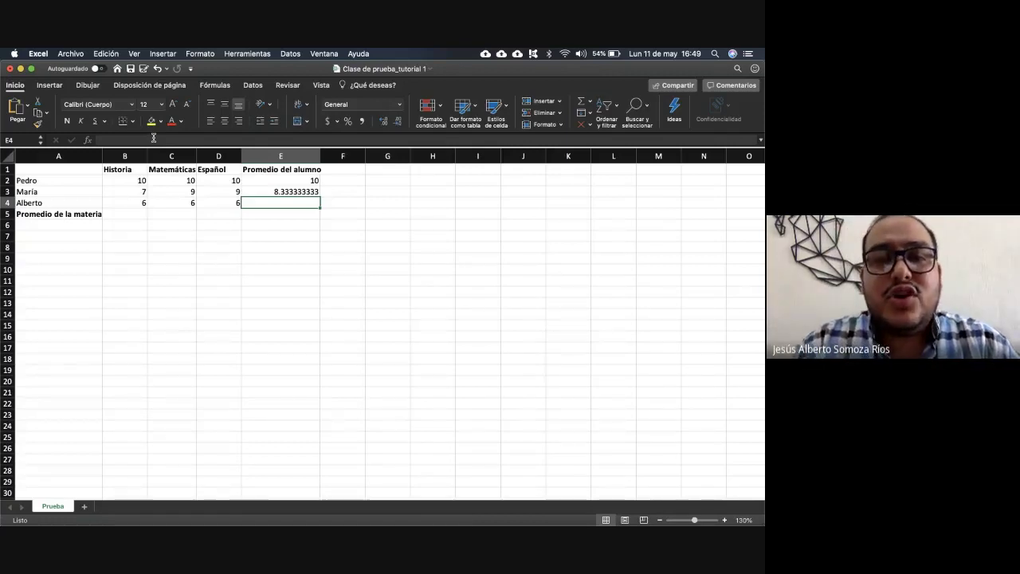
Step: Reduce the decimals shown for the second student's average in E3 to two places
{"action": "left_click", "coordinate": [292, 192]}
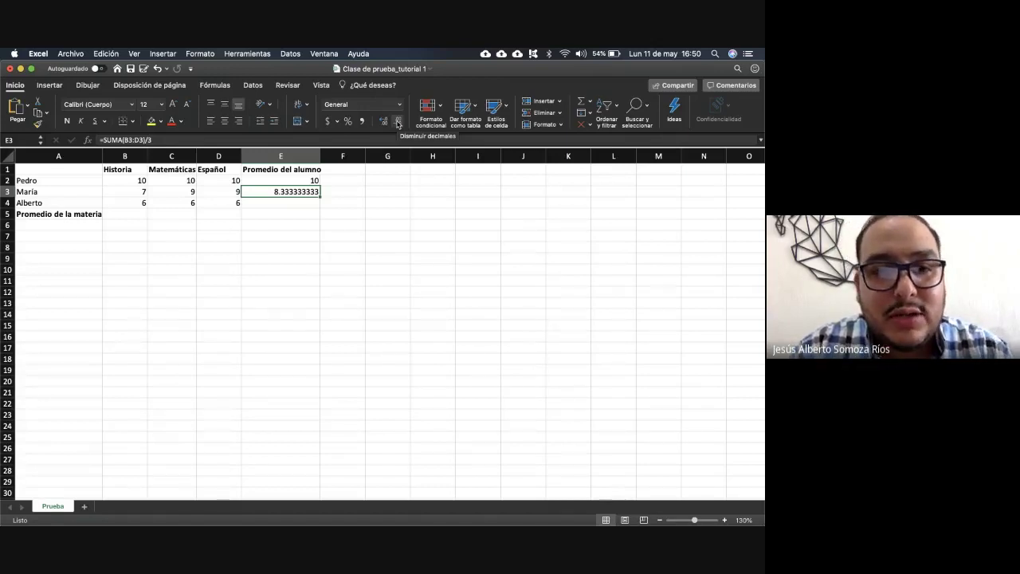
{"action": "key", "text": "Right"}
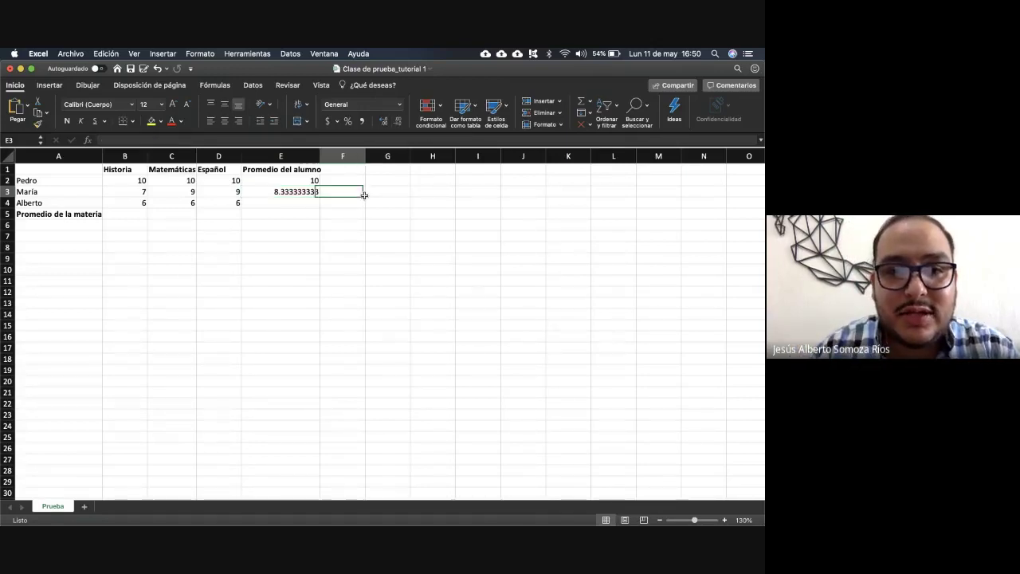
{"action": "left_click", "coordinate": [287, 193]}
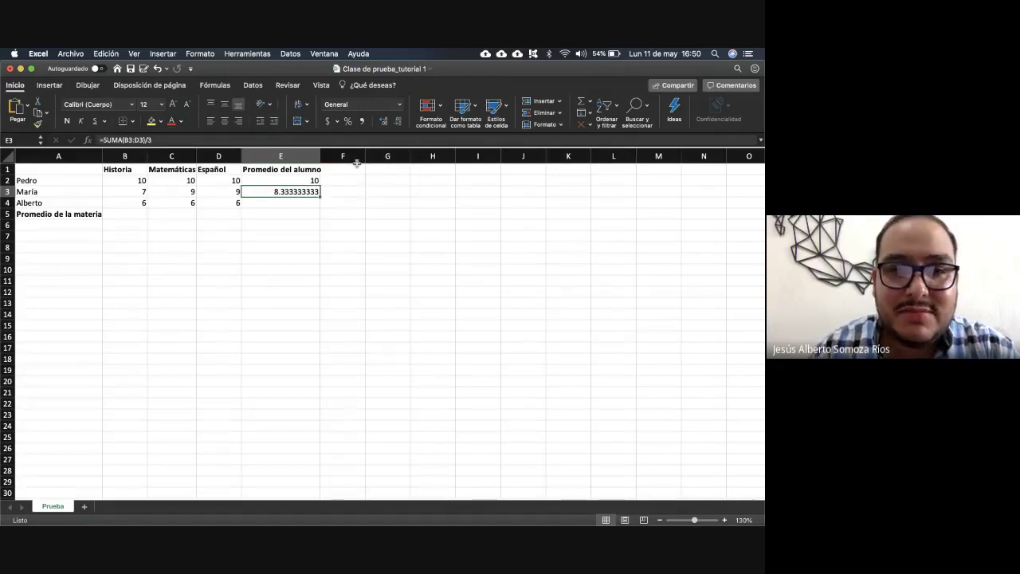
{"action": "left_click", "coordinate": [396, 125]}
{"action": "left_click", "coordinate": [396, 126]}
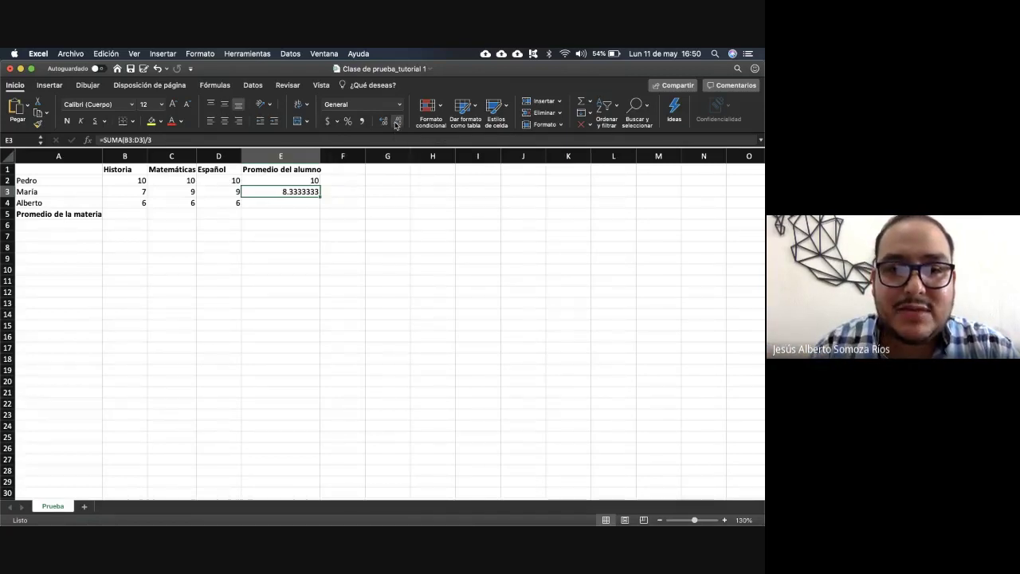
{"action": "left_click", "coordinate": [396, 125]}
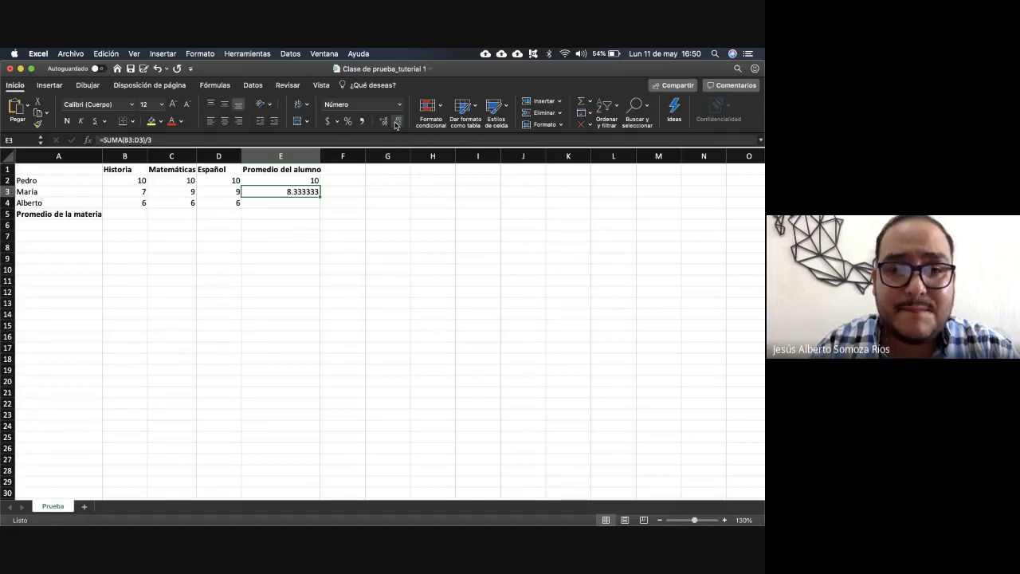
{"action": "left_click", "coordinate": [396, 125]}
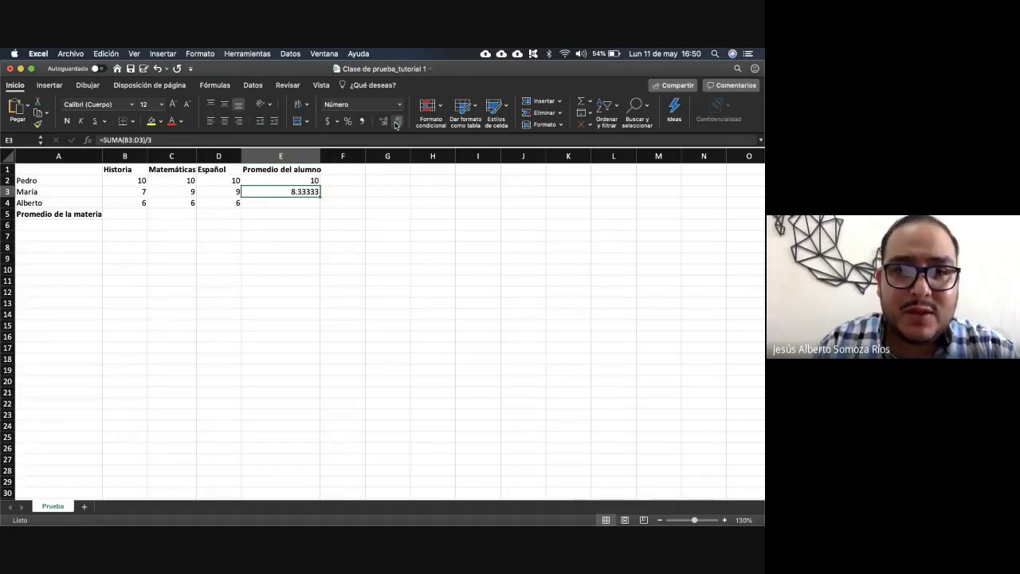
{"action": "left_click", "coordinate": [396, 125]}
{"action": "left_click", "coordinate": [396, 126]}
{"action": "left_click", "coordinate": [396, 125]}
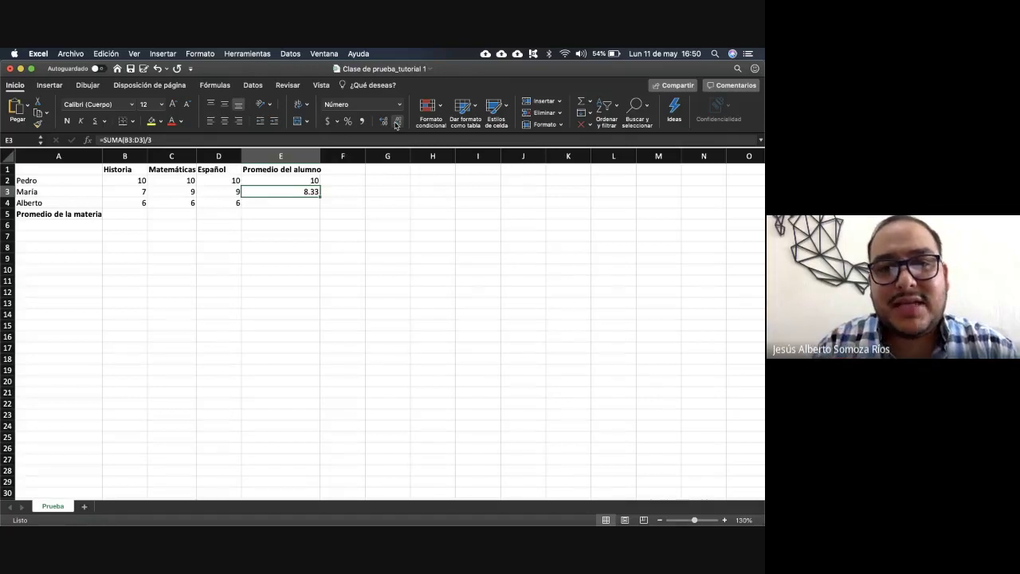
Step: Reduce the second student's average in E3 to no decimals, and increase it to six decimal places
{"action": "left_click", "coordinate": [396, 126]}
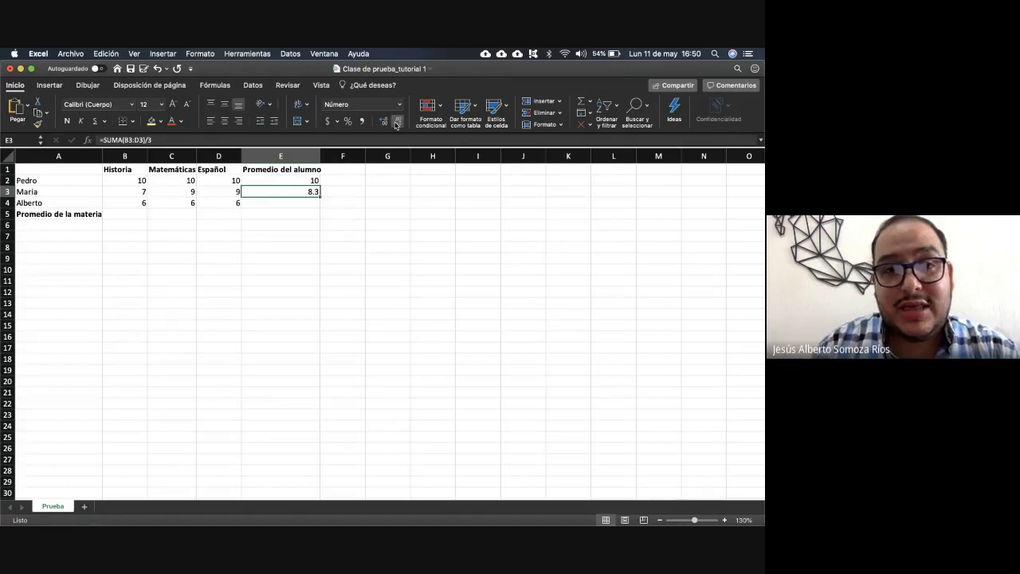
{"action": "left_click", "coordinate": [396, 125]}
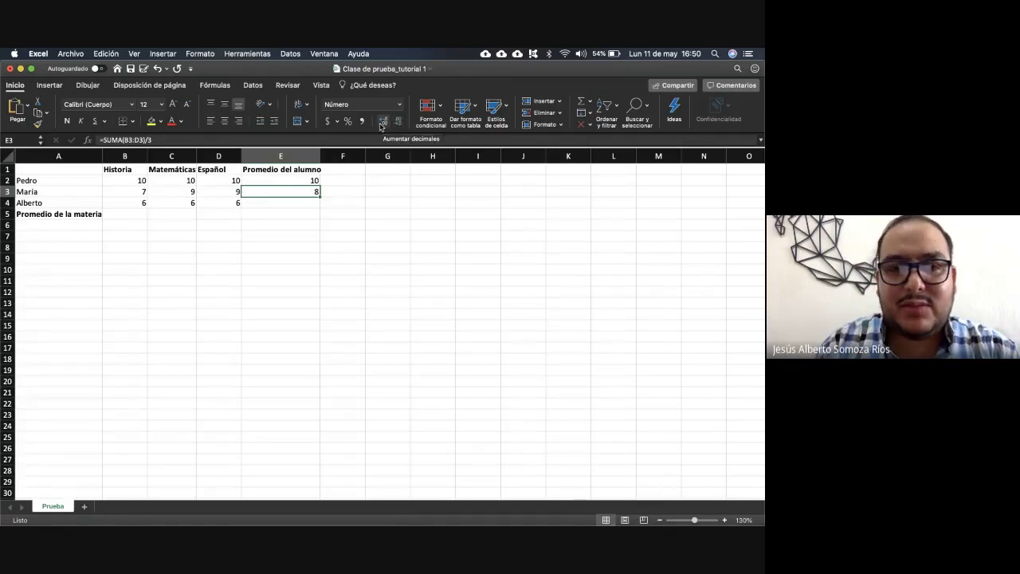
{"action": "left_click", "coordinate": [382, 124]}
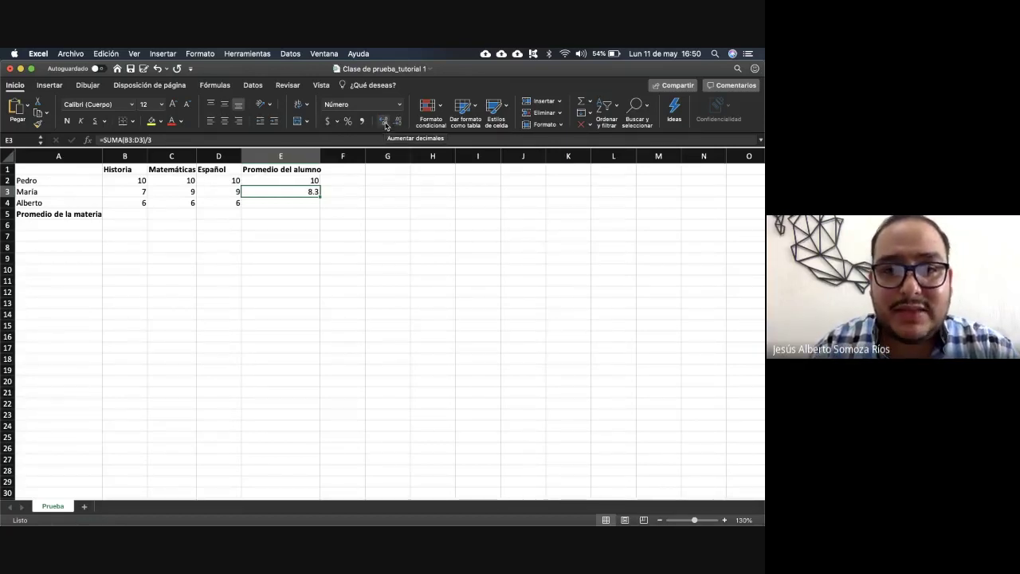
{"action": "left_click", "coordinate": [385, 124]}
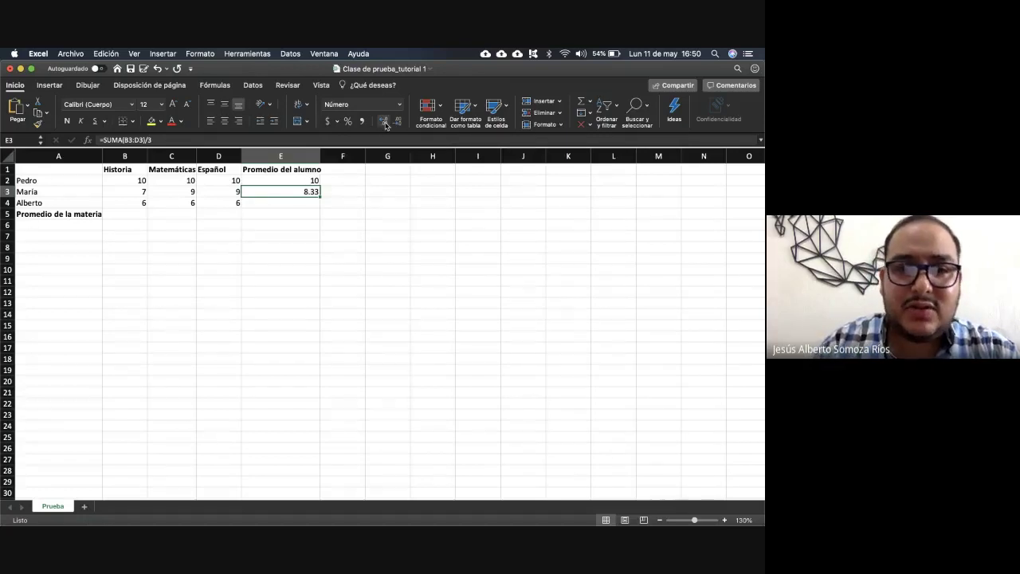
{"action": "left_click", "coordinate": [385, 124]}
{"action": "left_click", "coordinate": [385, 125]}
{"action": "left_click", "coordinate": [385, 124]}
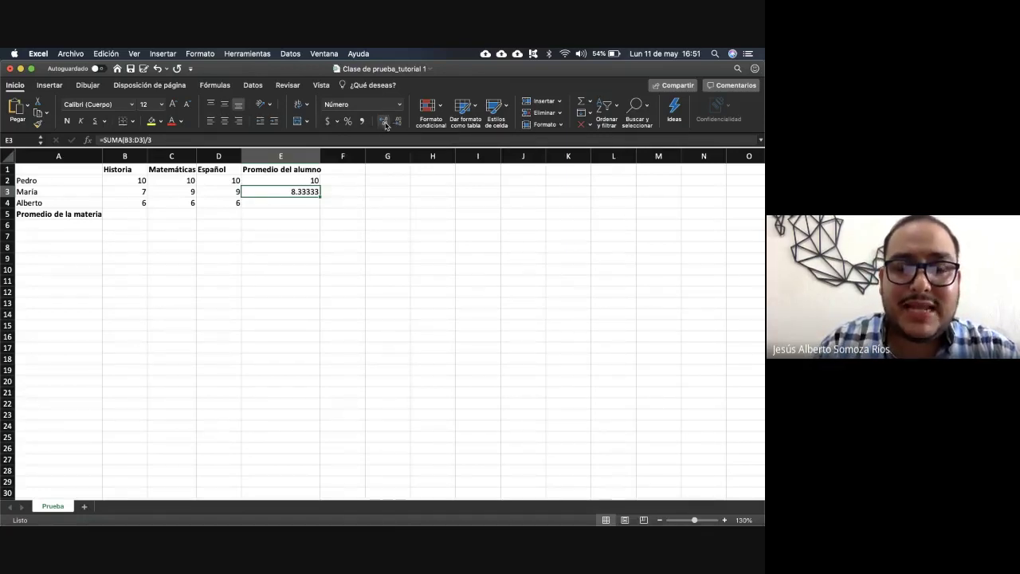
{"action": "left_click", "coordinate": [385, 124]}
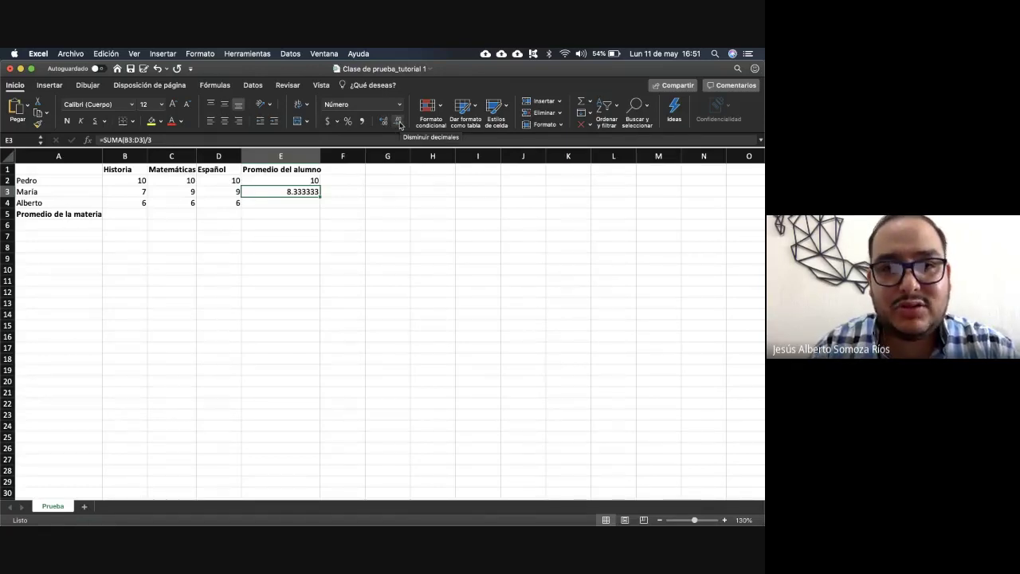
Step: Return the second student's average in E3 to two decimal places
{"action": "left_click", "coordinate": [400, 125]}
{"action": "left_click", "coordinate": [401, 125]}
{"action": "left_click", "coordinate": [401, 125]}
{"action": "left_click", "coordinate": [400, 125]}
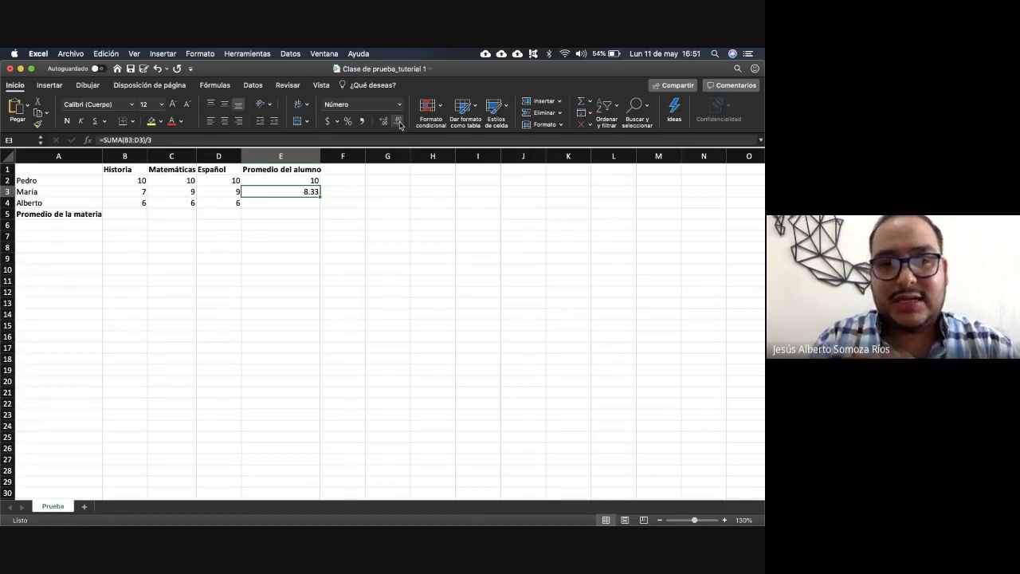
Step: Calculate the third student's average in cell E4 with the formula =promedio(B4:D4)
{"action": "left_click", "coordinate": [303, 204]}
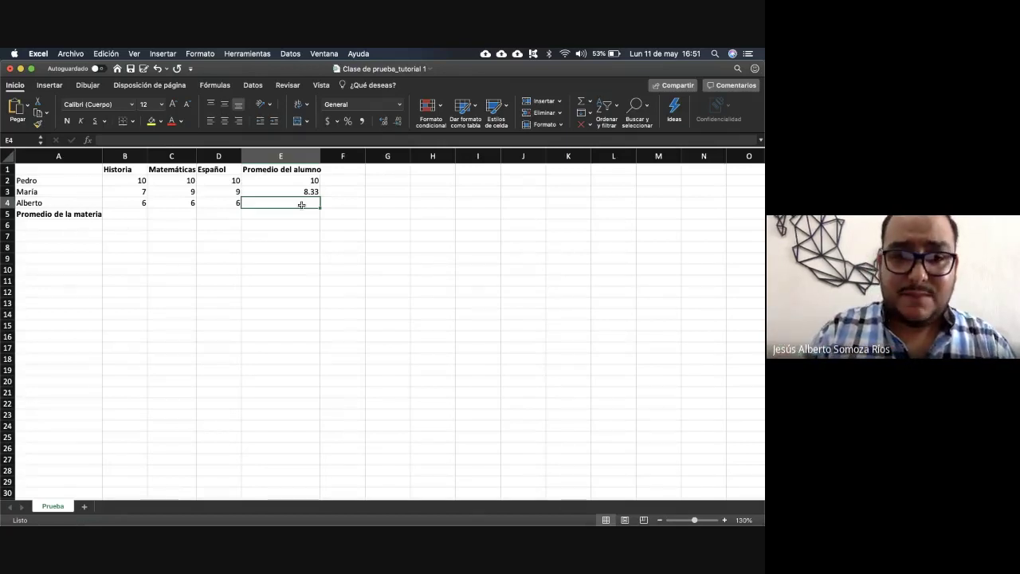
{"action": "type", "text": "=pro"}
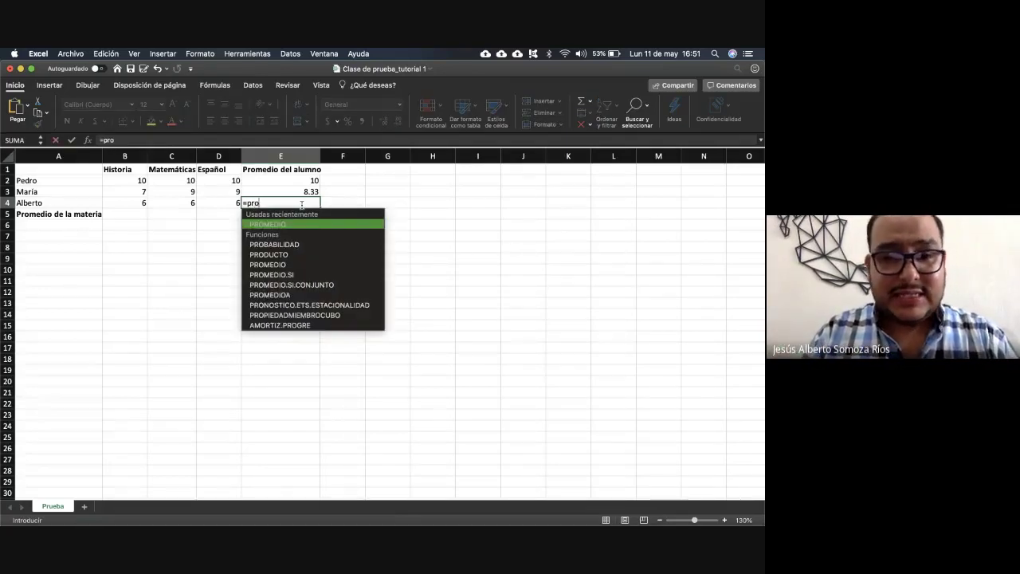
{"action": "type", "text": "medio"}
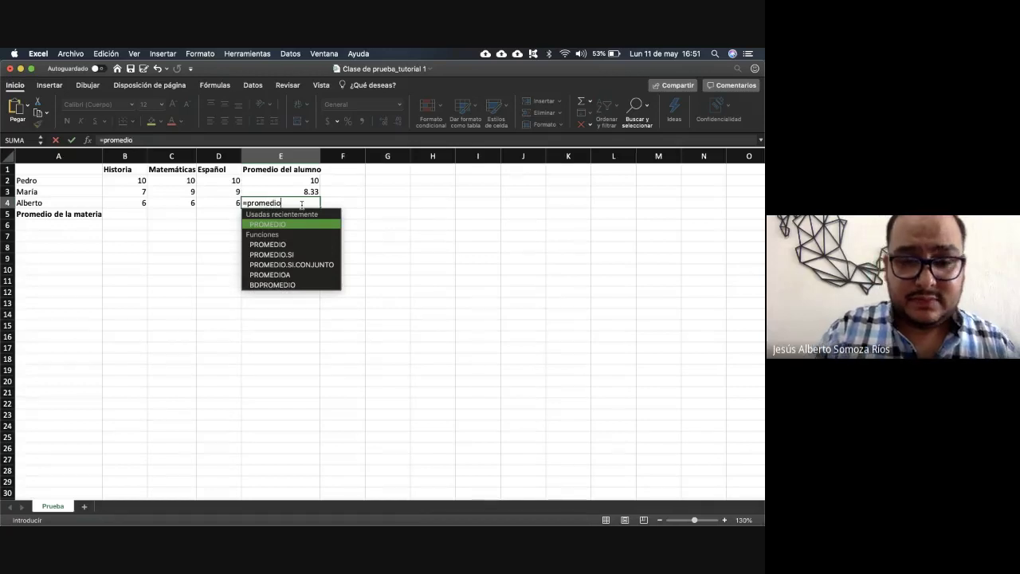
{"action": "type", "text": "("}
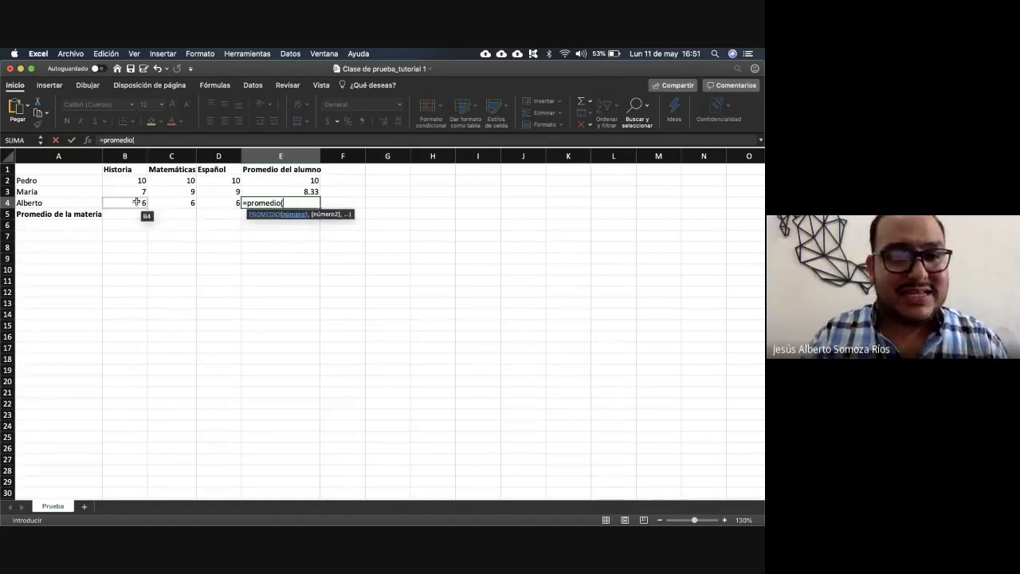
{"action": "left_click_drag", "start_coordinate": [133, 201], "coordinate": [211, 202]}
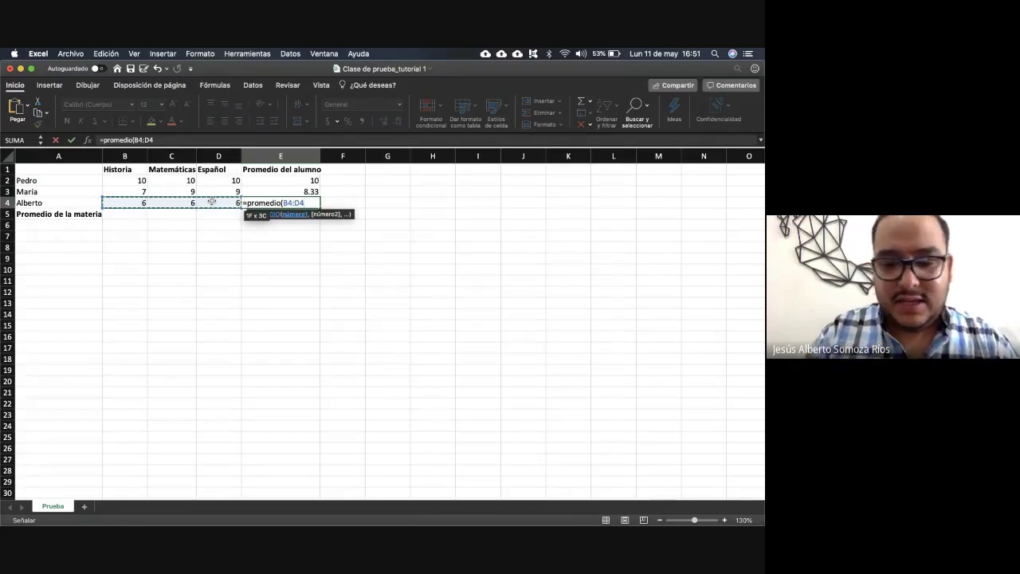
{"action": "type", "text": ")"}
{"action": "key", "text": "Return"}
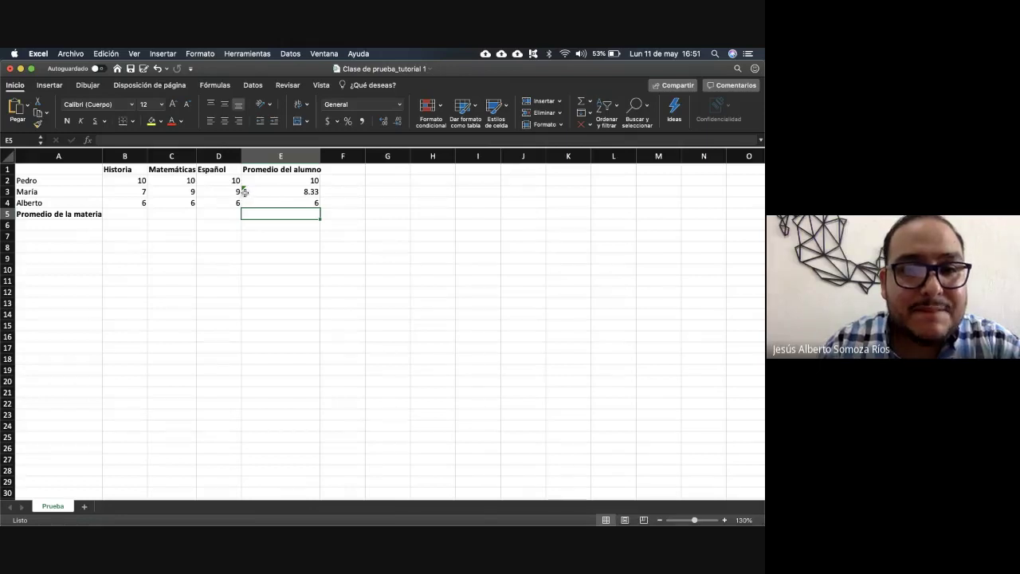
Step: Review the inconsistent-formula warning on cell E3 against the averages in E2 and E4, and ignore the error
{"action": "left_click", "coordinate": [245, 192]}
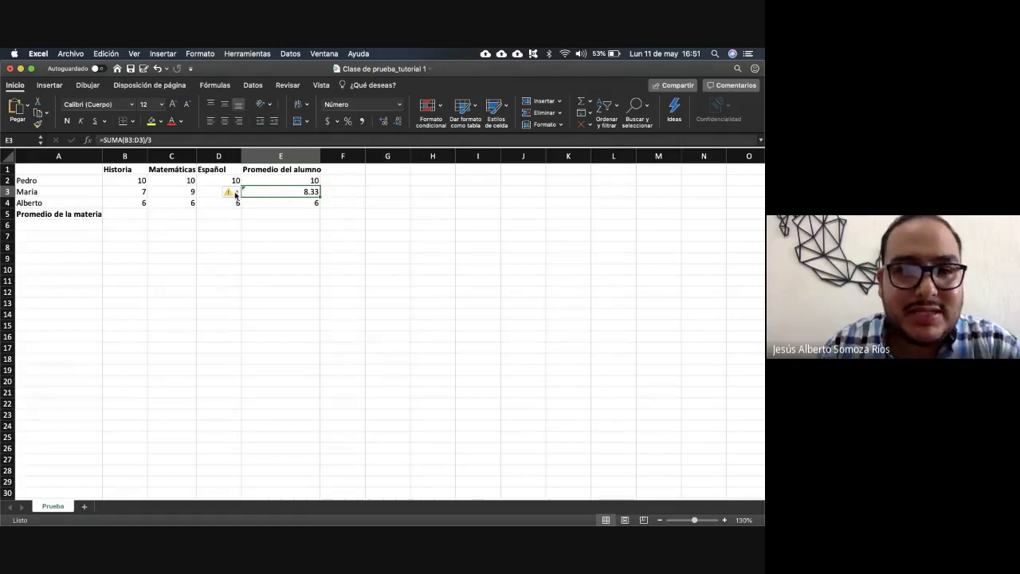
{"action": "mouse_move", "coordinate": [237, 195]}
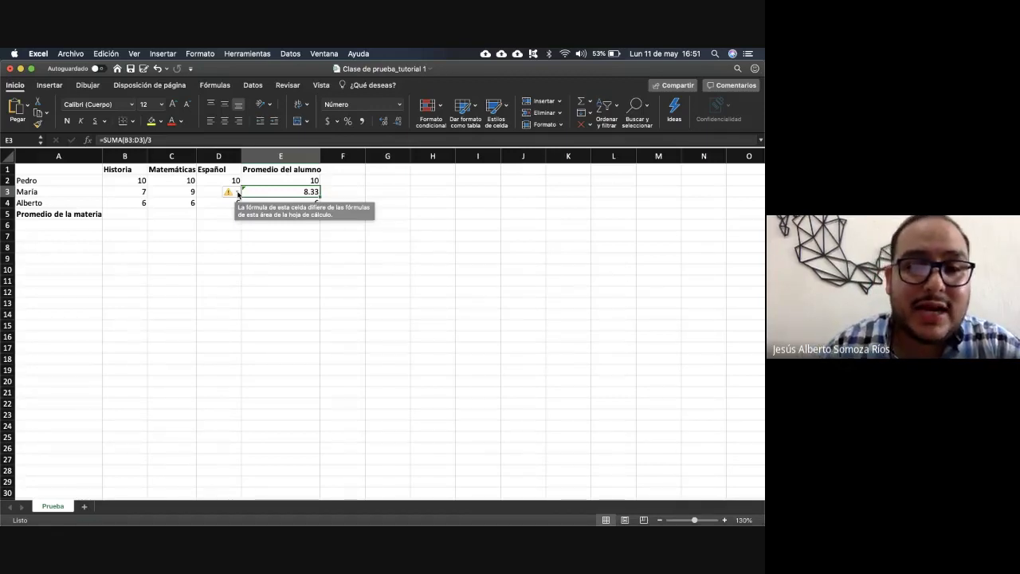
{"action": "left_click", "coordinate": [282, 214]}
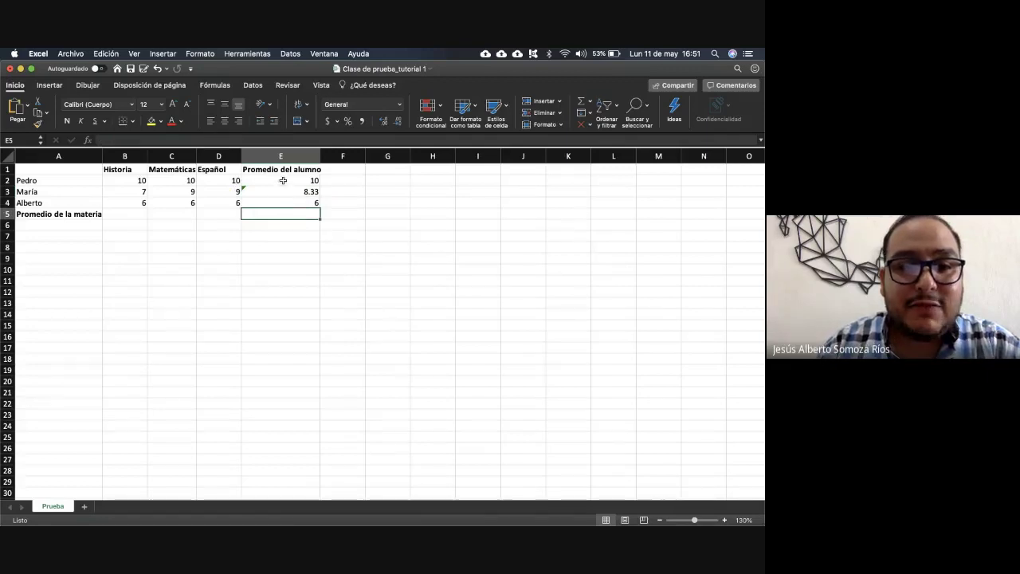
{"action": "left_click", "coordinate": [282, 184]}
{"action": "left_click", "coordinate": [278, 202]}
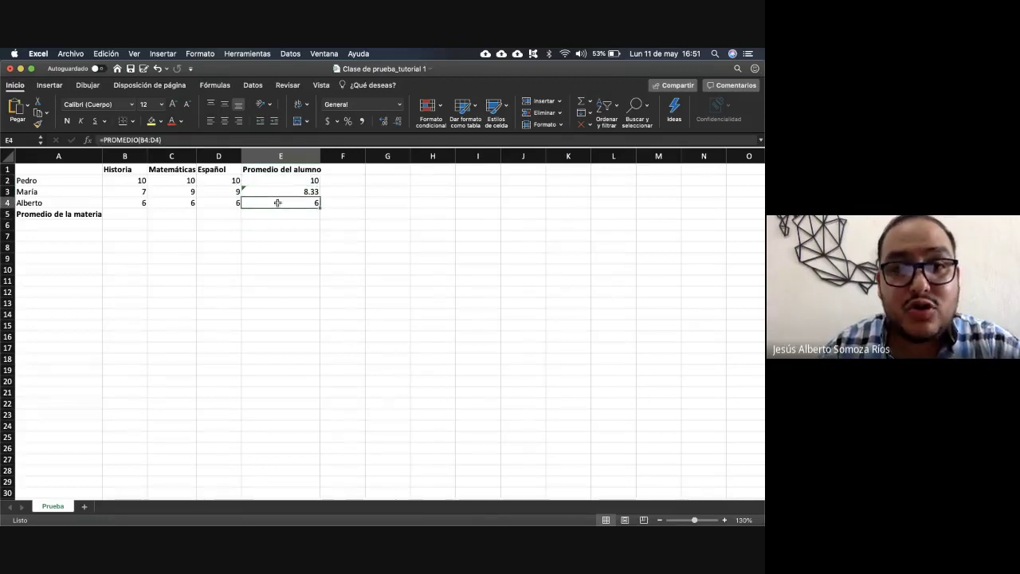
{"action": "left_click", "coordinate": [255, 191]}
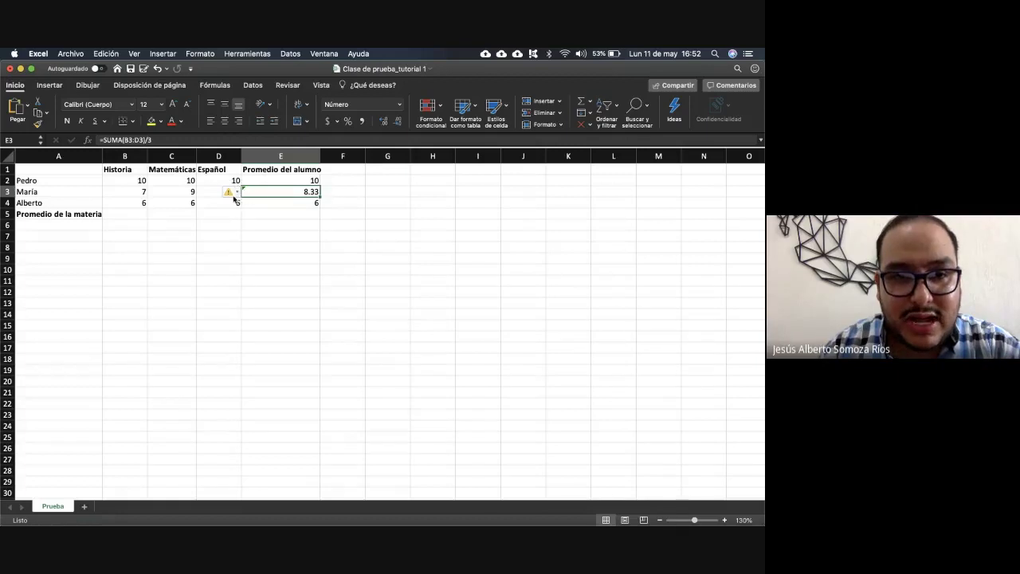
{"action": "mouse_move", "coordinate": [229, 196]}
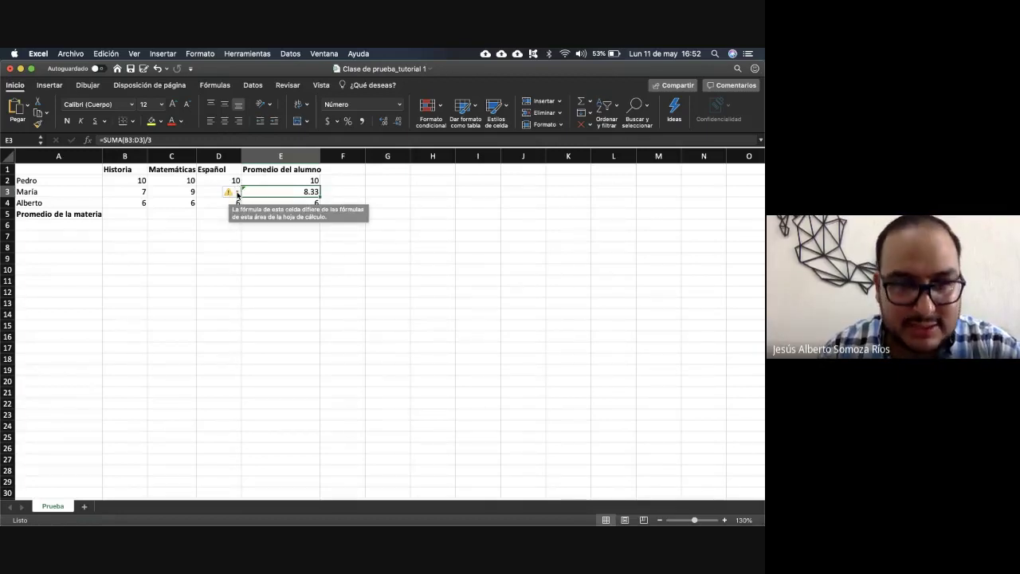
{"action": "left_click", "coordinate": [238, 195]}
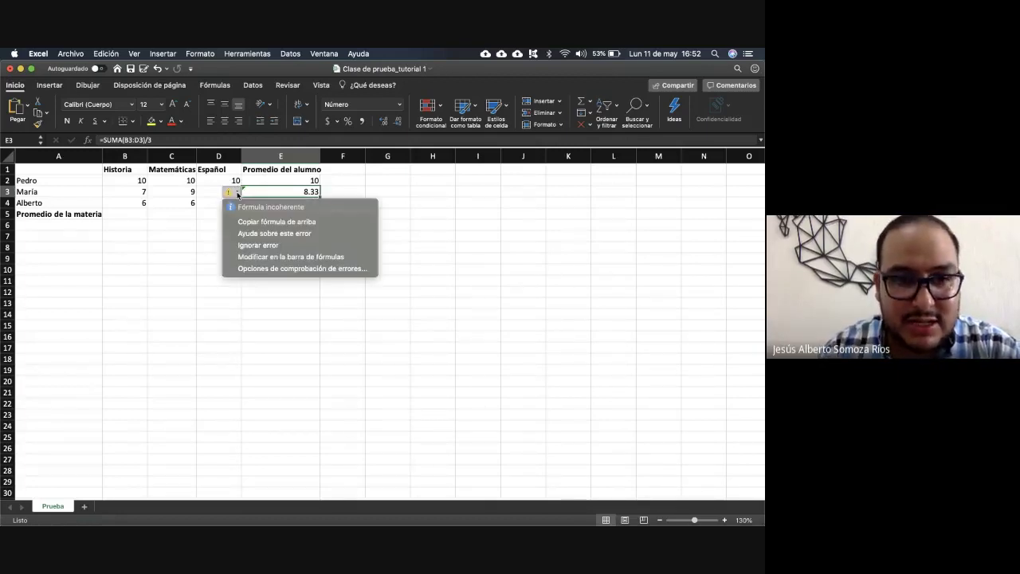
{"action": "left_click", "coordinate": [257, 245]}
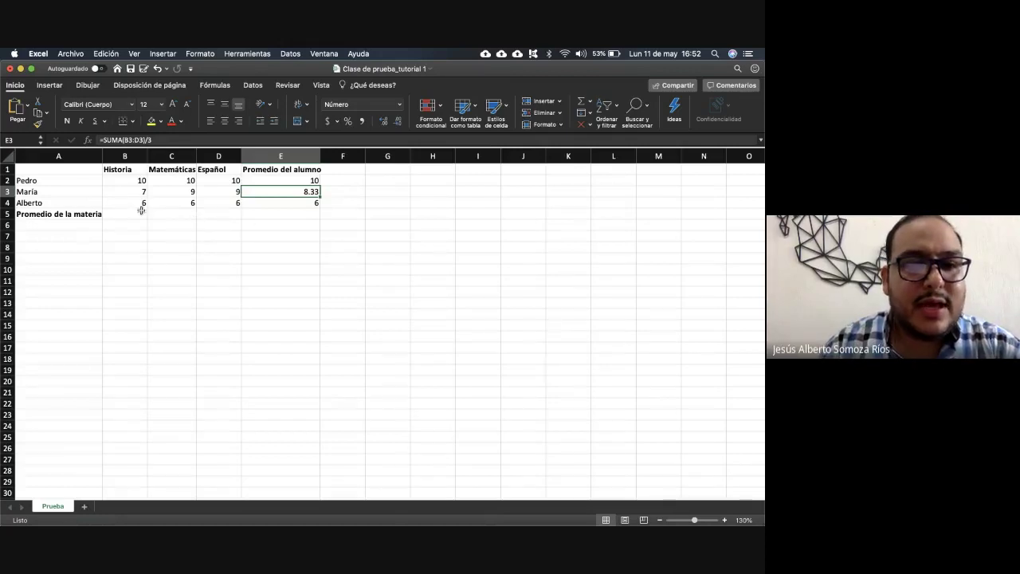
Step: Calculate the Historia subject average in cell B5 with the formula =promedio(B2:B4)
{"action": "left_click", "coordinate": [123, 215]}
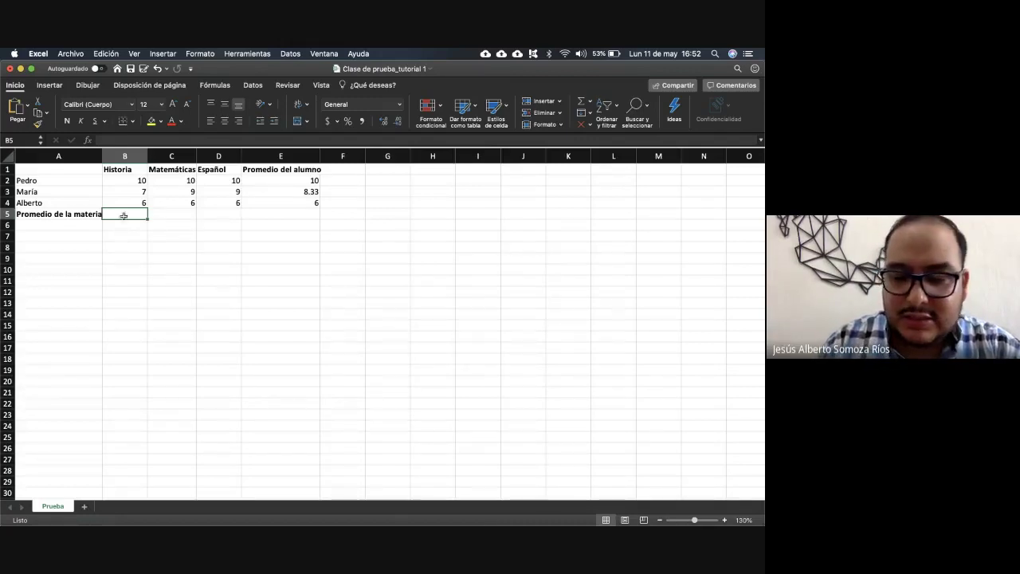
{"action": "type", "text": "="}
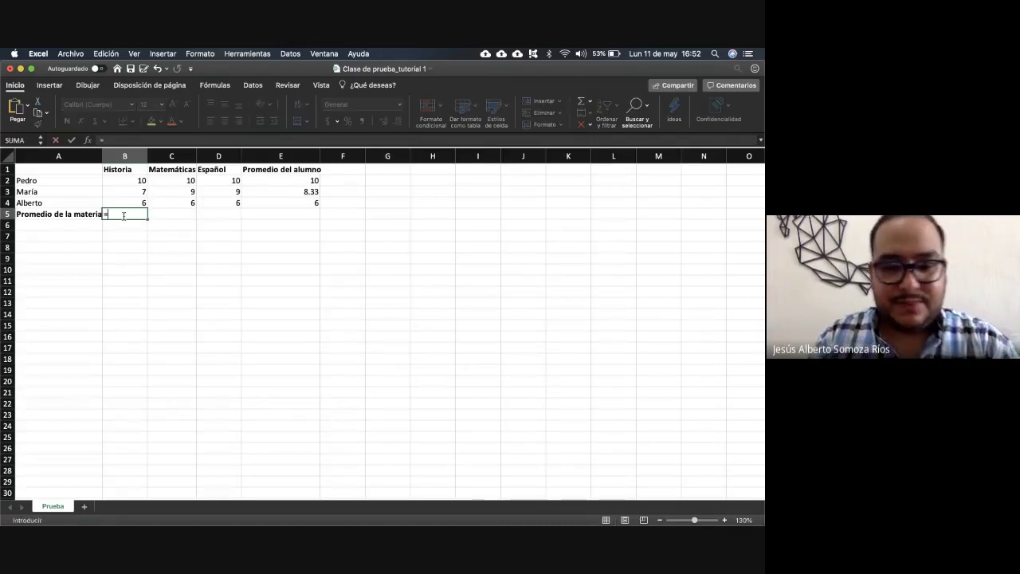
{"action": "type", "text": "pr"}
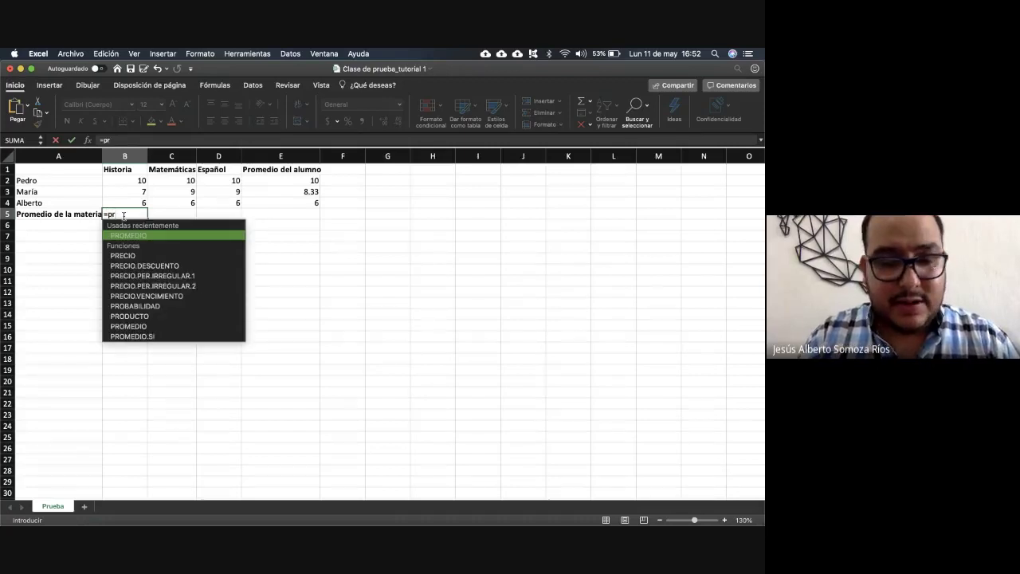
{"action": "type", "text": "omedio("}
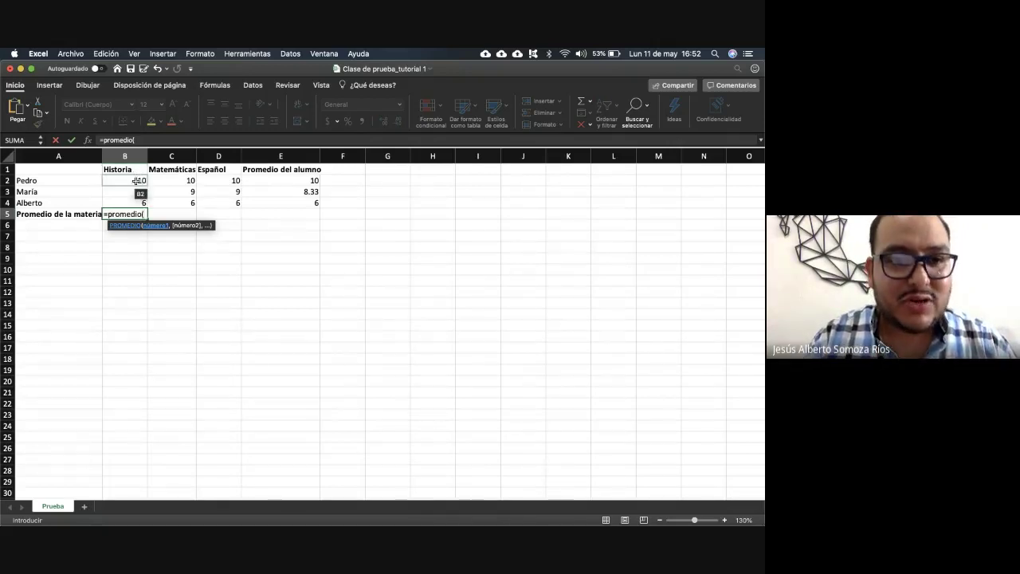
{"action": "left_click", "coordinate": [137, 179]}
{"action": "left_click_drag", "start_coordinate": [137, 180], "coordinate": [136, 200]}
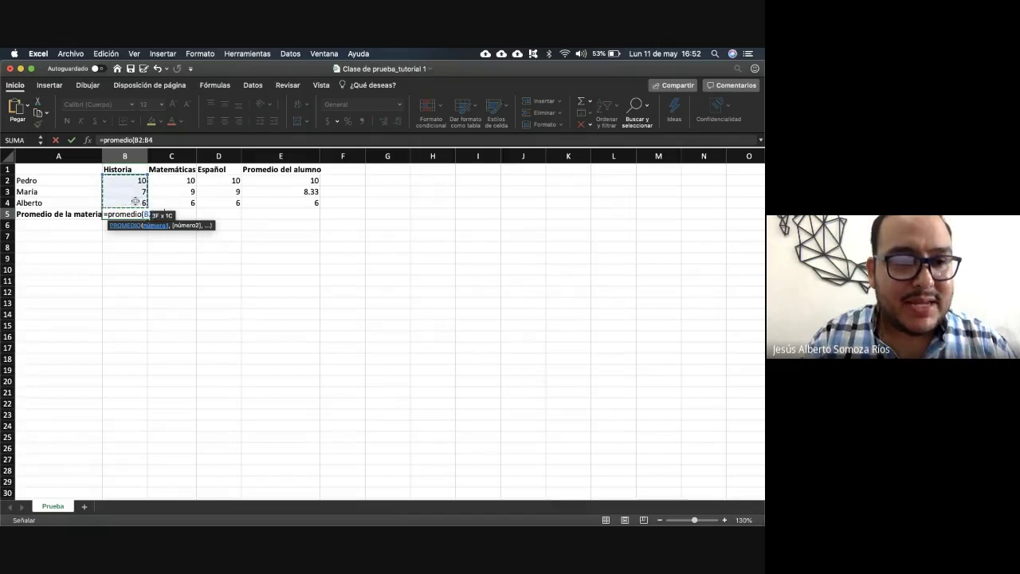
{"action": "type", "text": ")"}
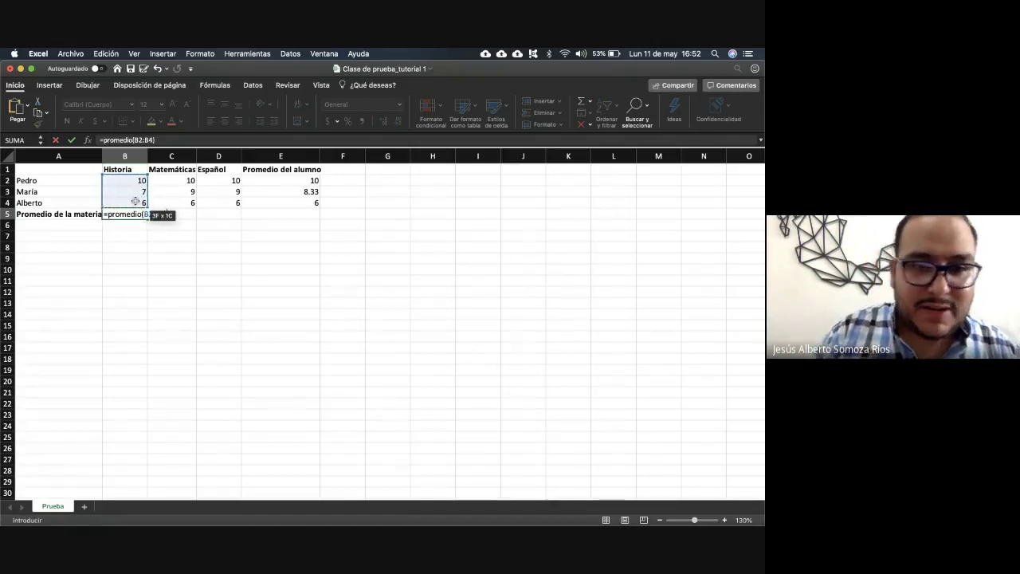
{"action": "key", "text": "Return"}
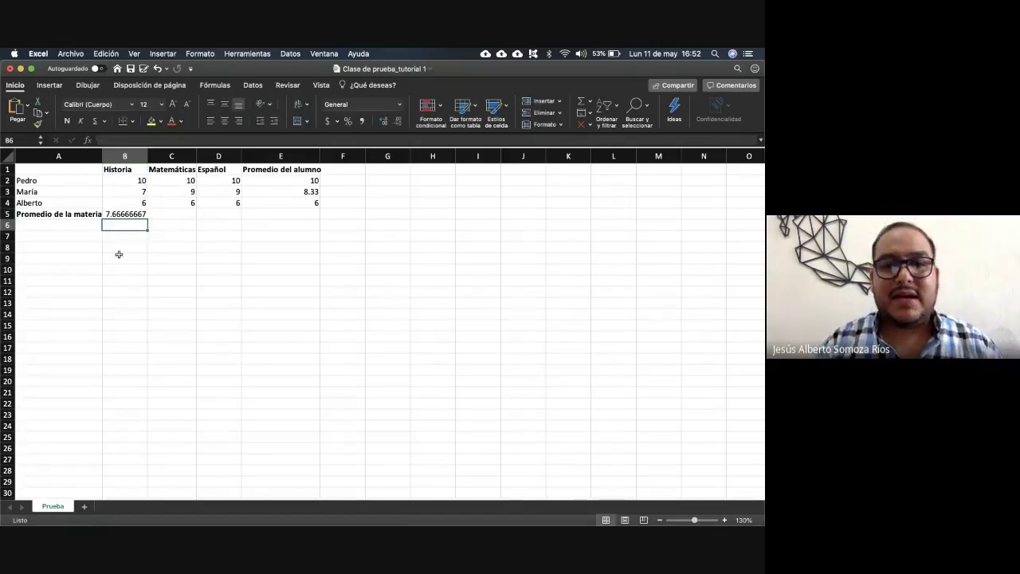
Step: Calculate the Matemáticas subject average in cell C5 with the formula =suma(C2:C4)/3
{"action": "left_click", "coordinate": [172, 215]}
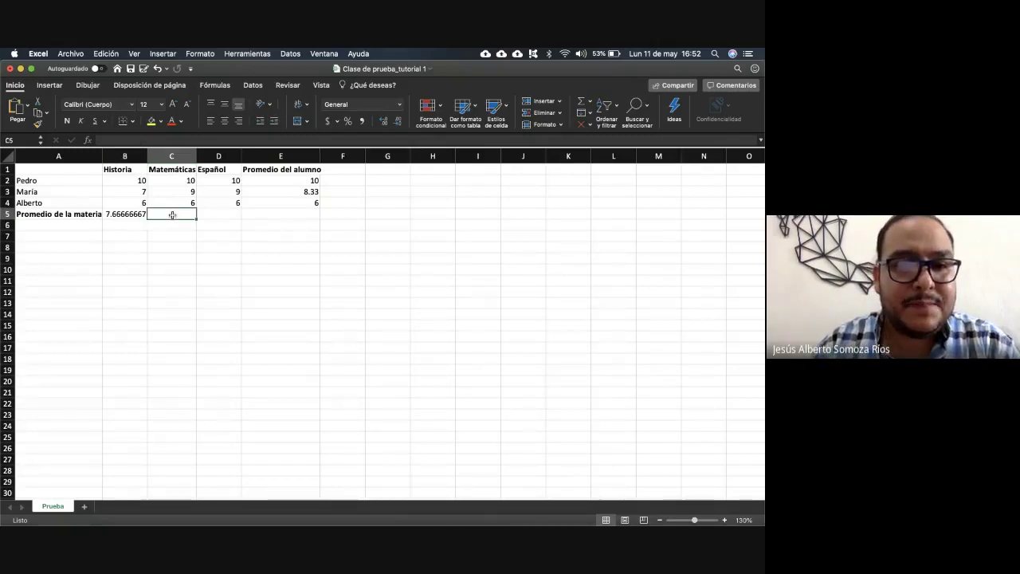
{"action": "type", "text": "="}
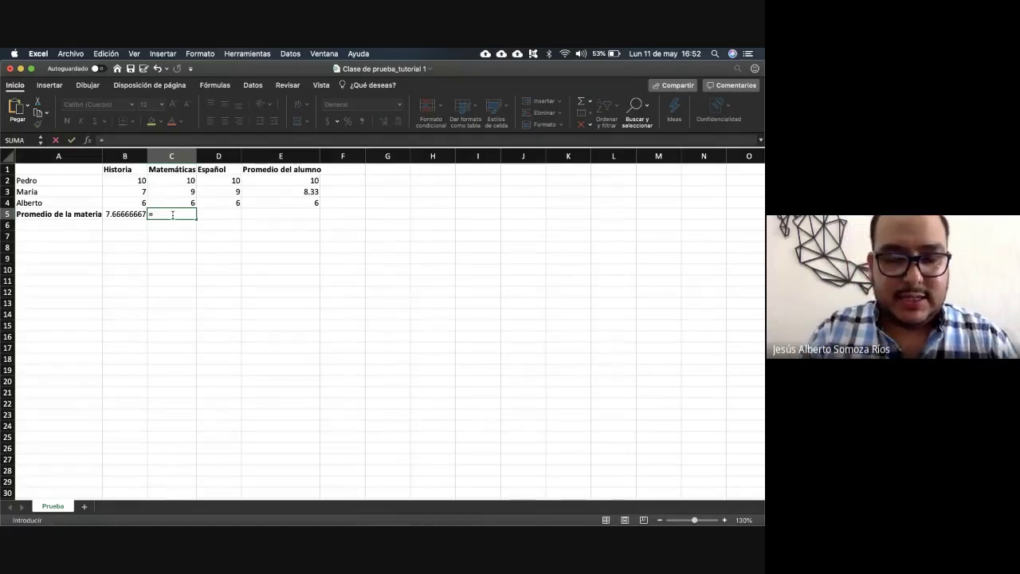
{"action": "type", "text": "suma("}
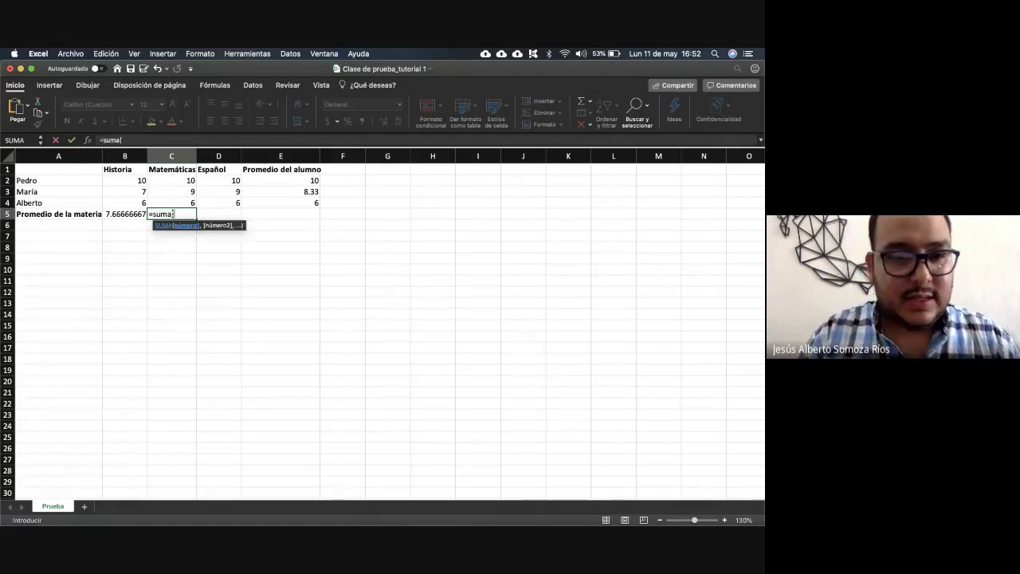
{"action": "left_click_drag", "start_coordinate": [182, 180], "coordinate": [181, 199]}
{"action": "type", "text": ")/"}
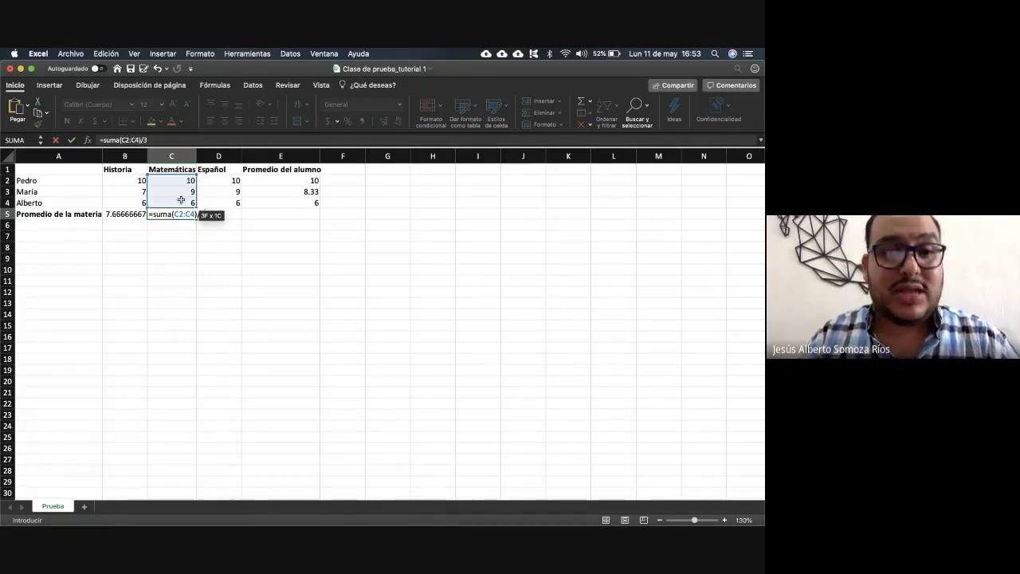
{"action": "type", "text": "3"}
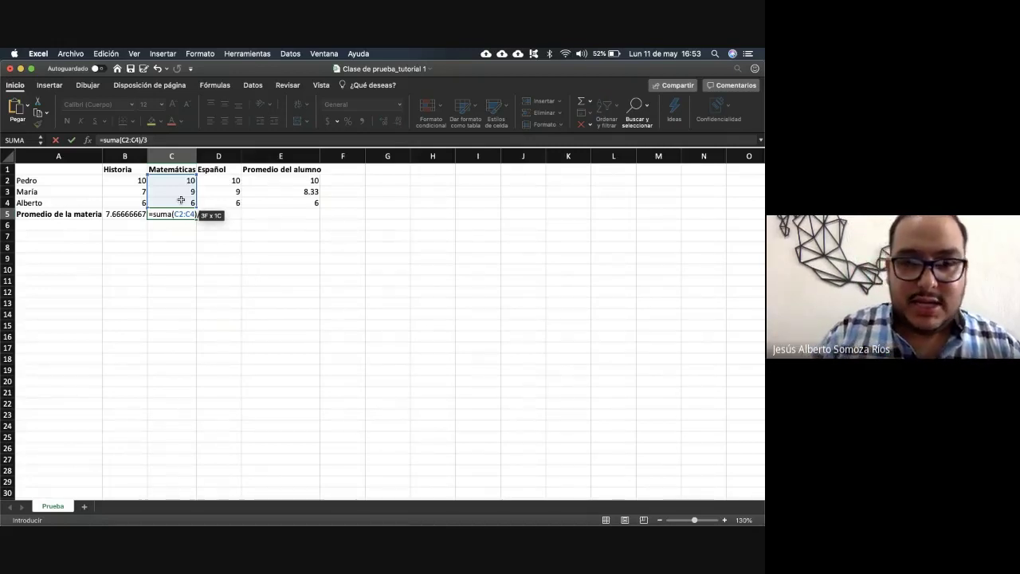
{"action": "key", "text": "Return"}
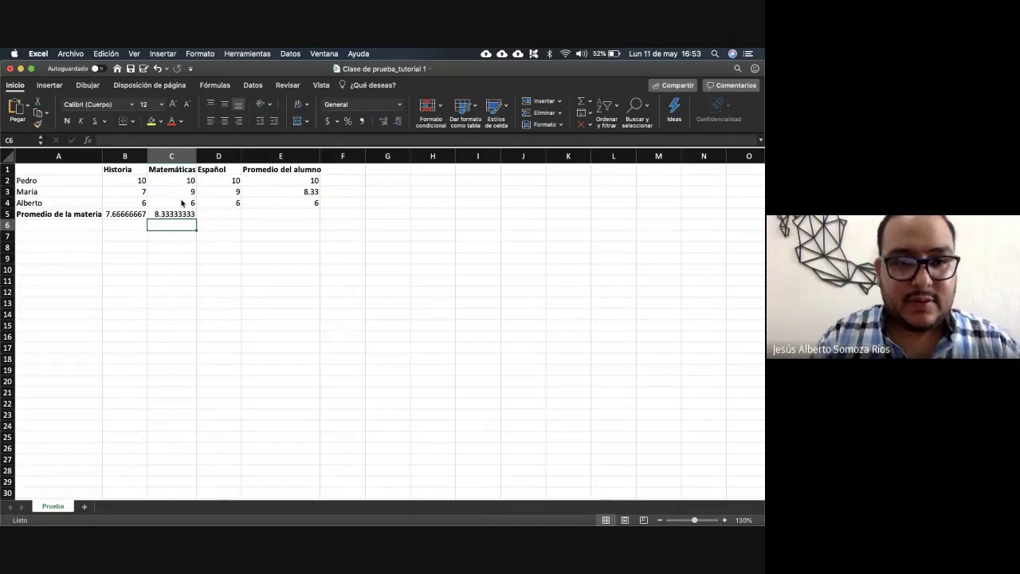
Step: Calculate the Español subject average in cell D5 with the formula =promedio(D2:D4)
{"action": "left_click", "coordinate": [225, 215]}
{"action": "type", "text": "=promedi"}
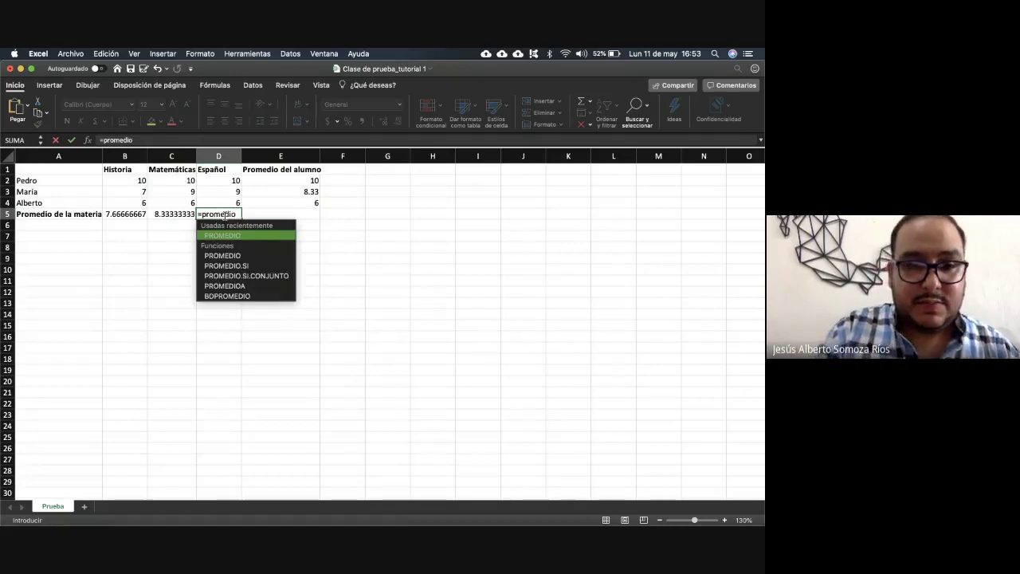
{"action": "type", "text": "o"}
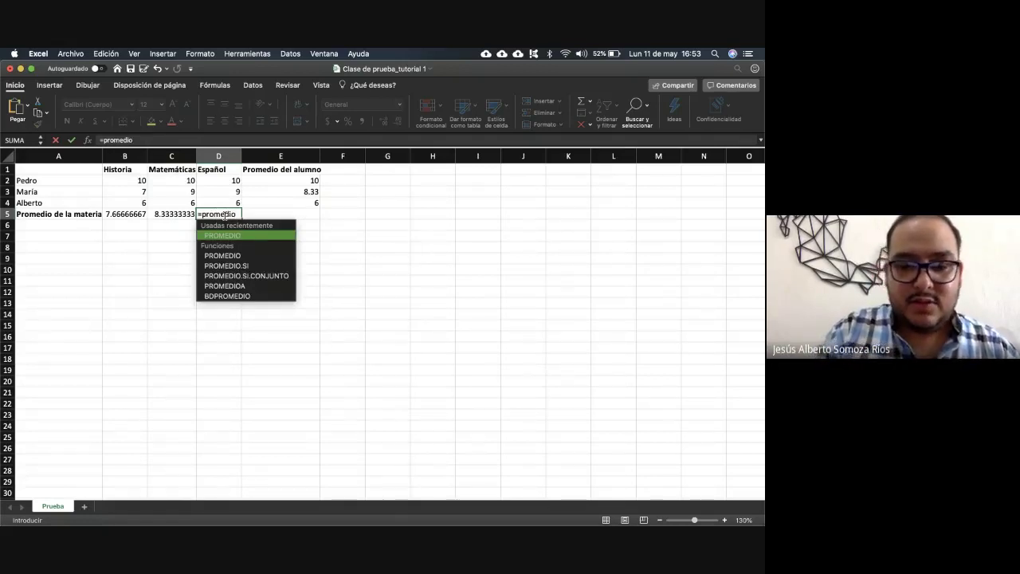
{"action": "type", "text": "("}
{"action": "left_click_drag", "start_coordinate": [232, 180], "coordinate": [231, 201]}
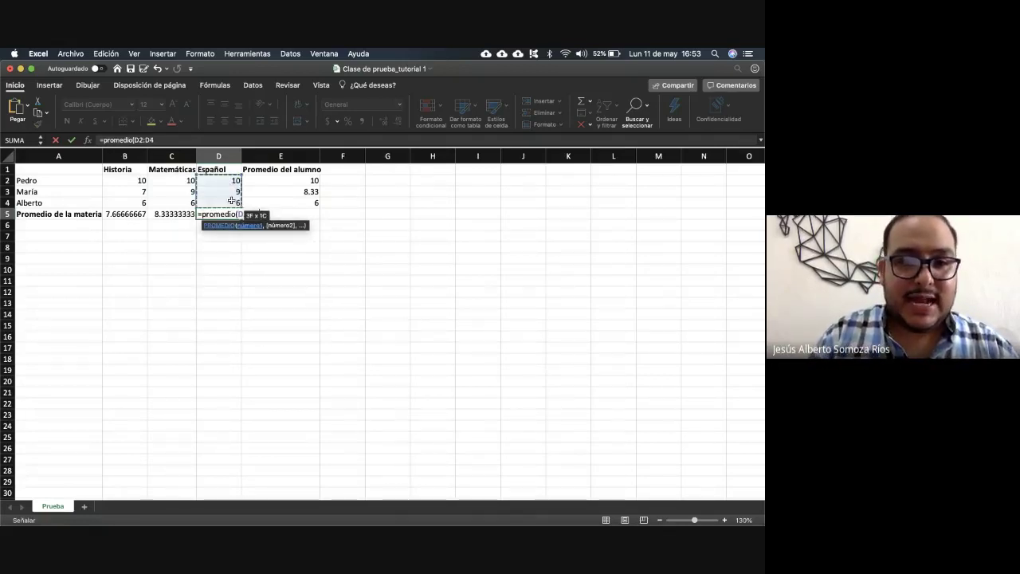
{"action": "type", "text": ")"}
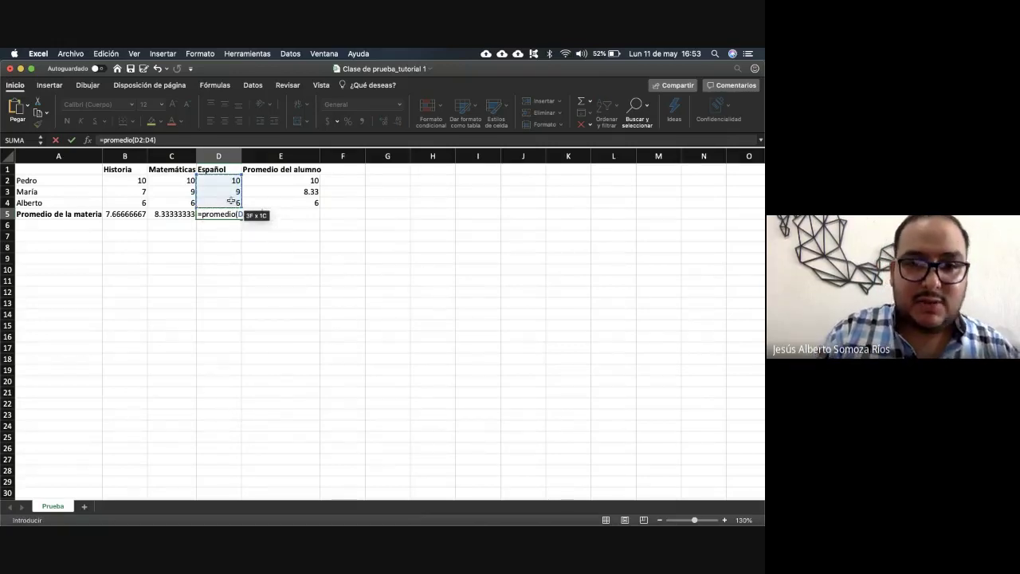
{"action": "key", "text": "Return"}
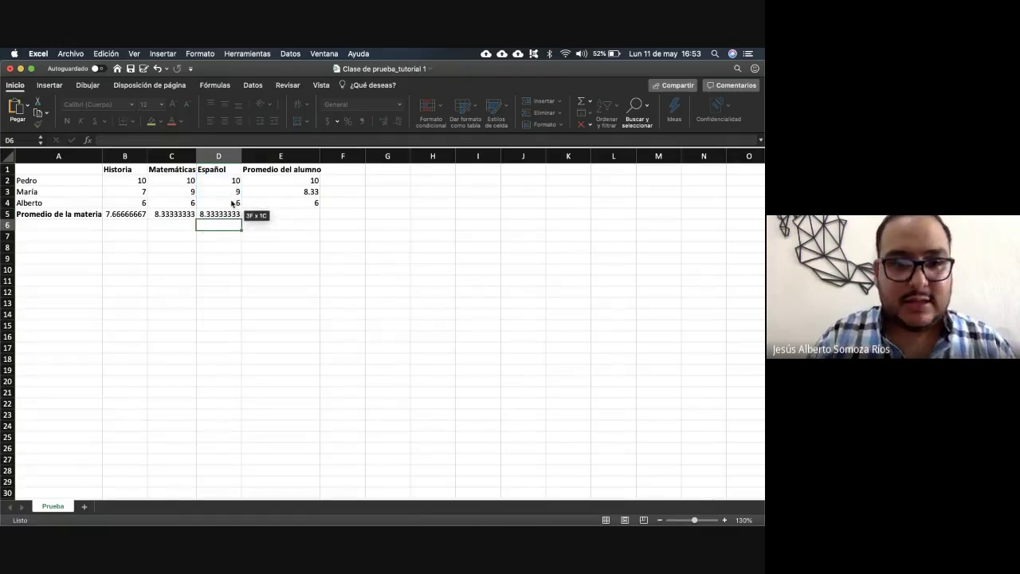
Step: Review the inconsistent-formula warning on the Matemáticas average in cell C5 and ignore the error
{"action": "left_click", "coordinate": [150, 214]}
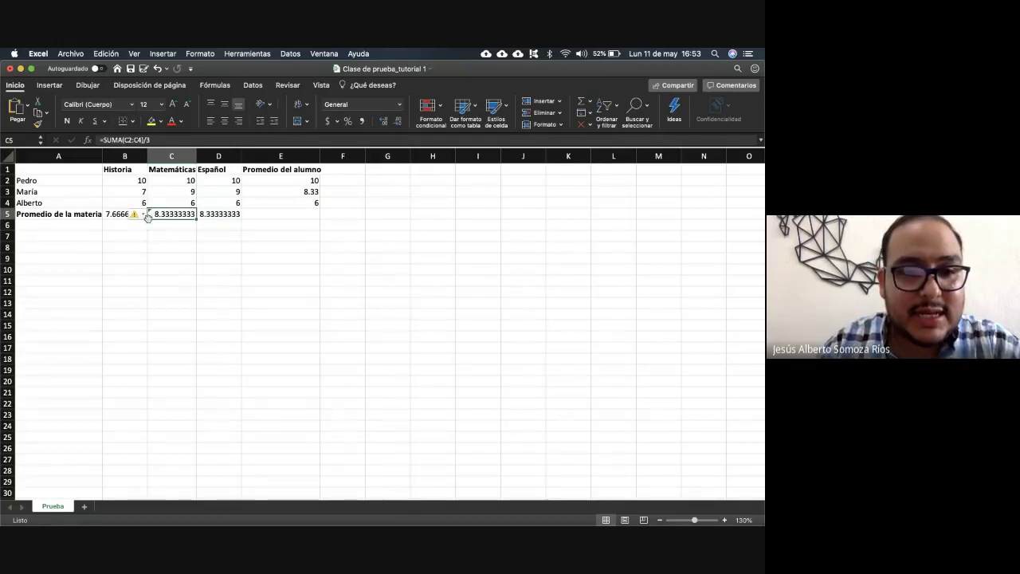
{"action": "left_click", "coordinate": [158, 247]}
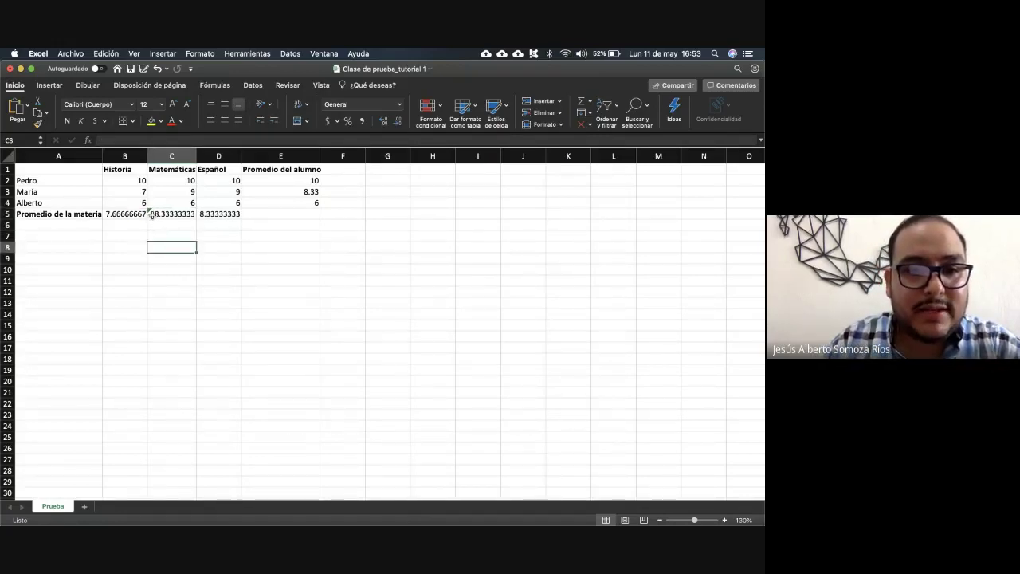
{"action": "left_click", "coordinate": [153, 215]}
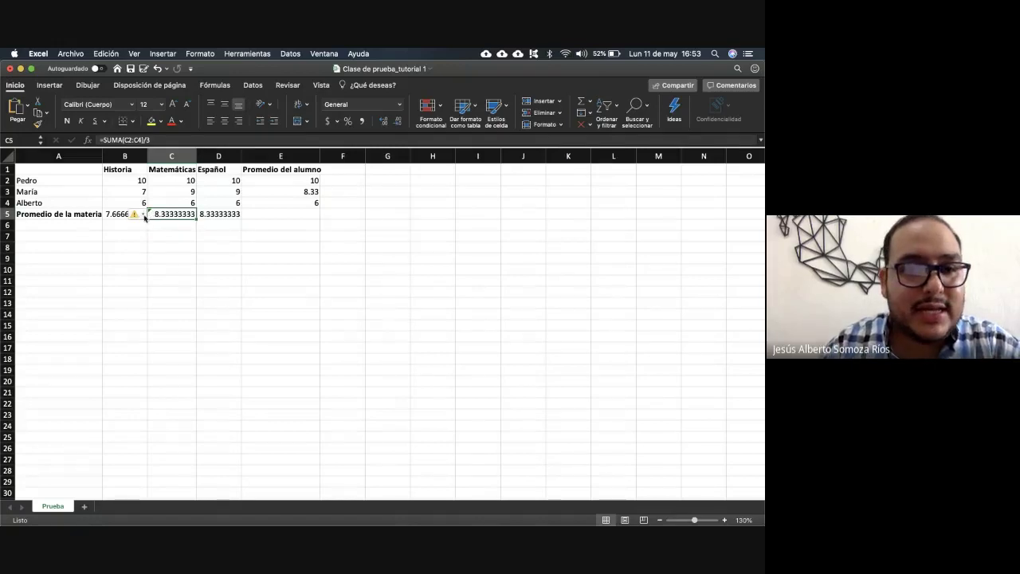
{"action": "mouse_move", "coordinate": [136, 218]}
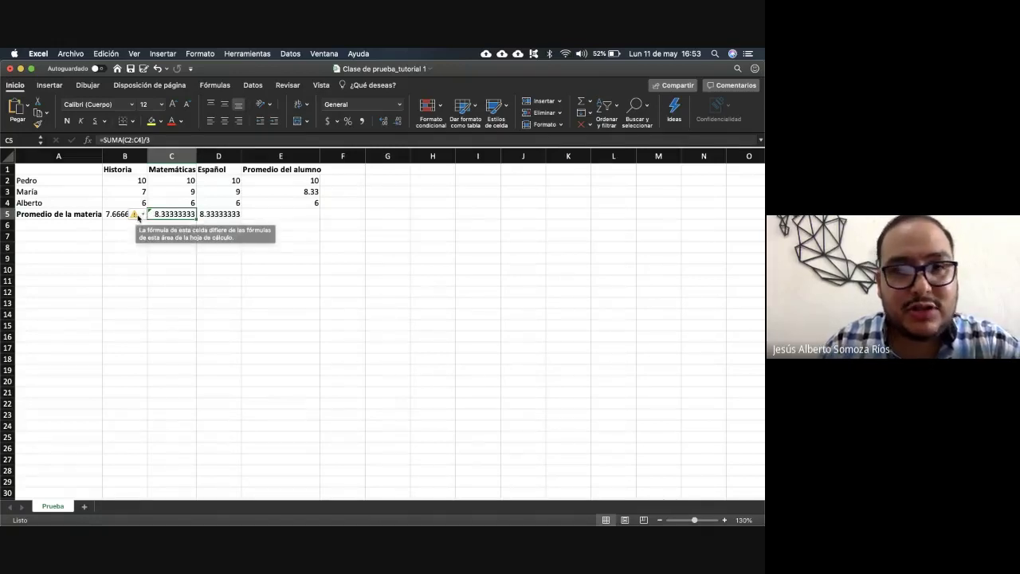
{"action": "left_click", "coordinate": [143, 216]}
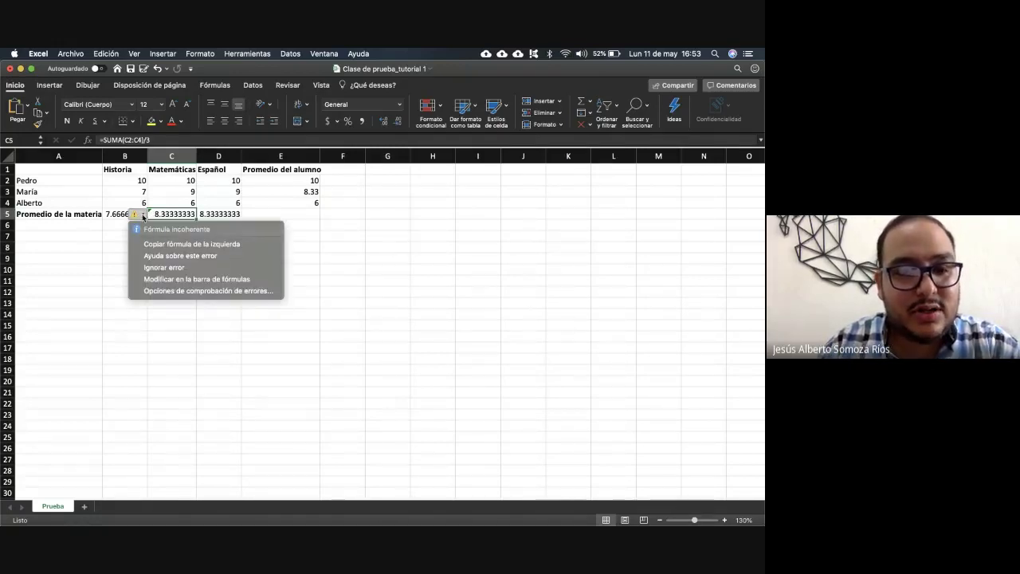
{"action": "left_click", "coordinate": [159, 267]}
{"action": "left_click", "coordinate": [202, 272]}
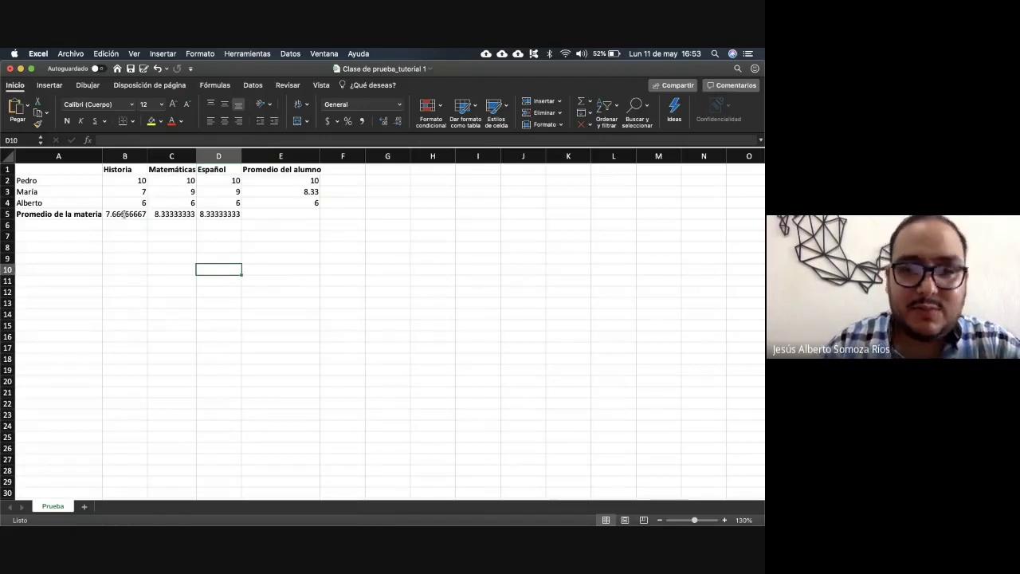
Step: Reduce the subject averages in cells B5:D5 to two decimal places
{"action": "left_click_drag", "start_coordinate": [125, 214], "coordinate": [203, 214]}
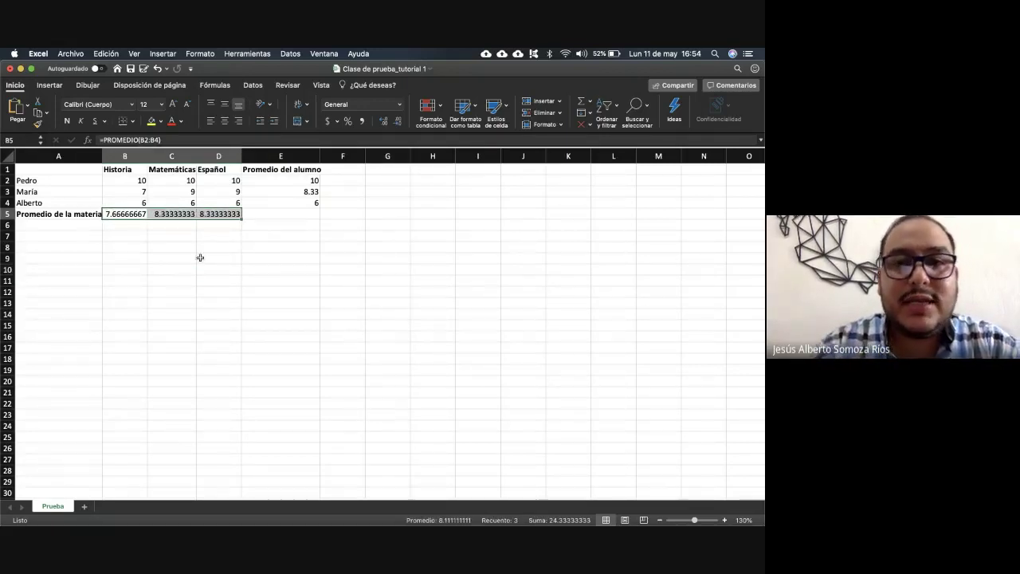
{"action": "left_click", "coordinate": [397, 121]}
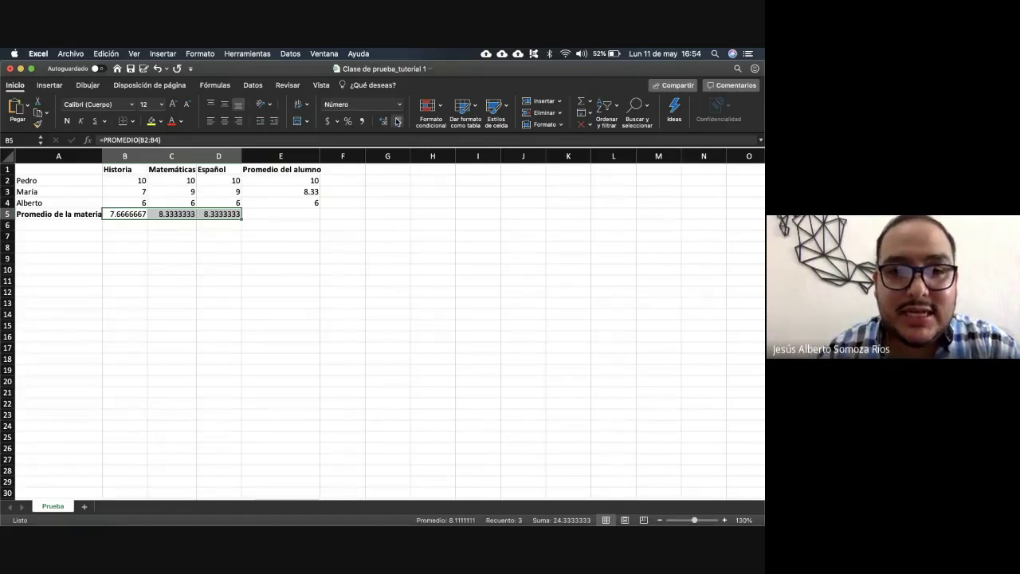
{"action": "left_click", "coordinate": [397, 122]}
{"action": "left_click", "coordinate": [397, 121]}
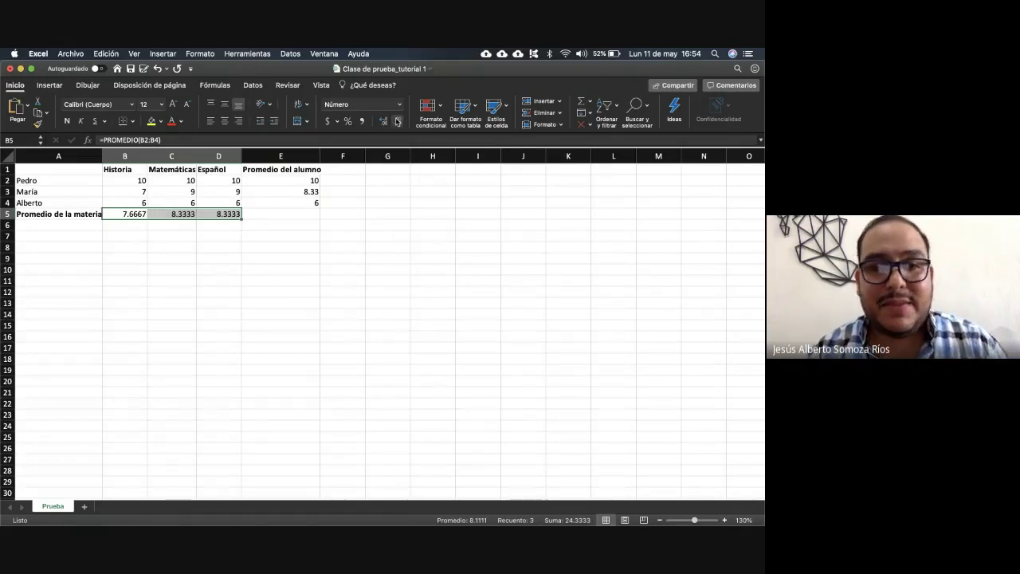
{"action": "left_click", "coordinate": [397, 121]}
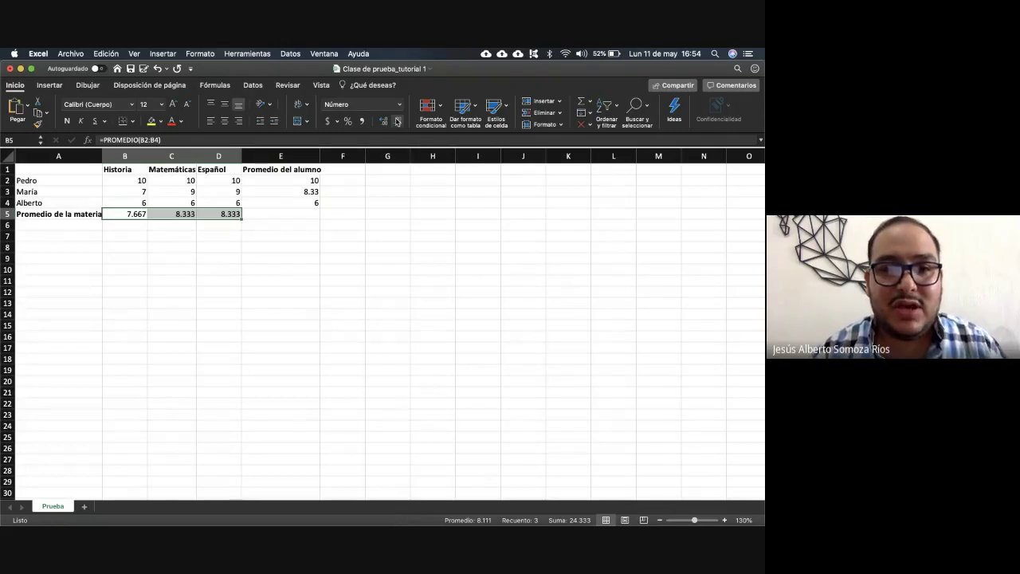
{"action": "left_click", "coordinate": [397, 121]}
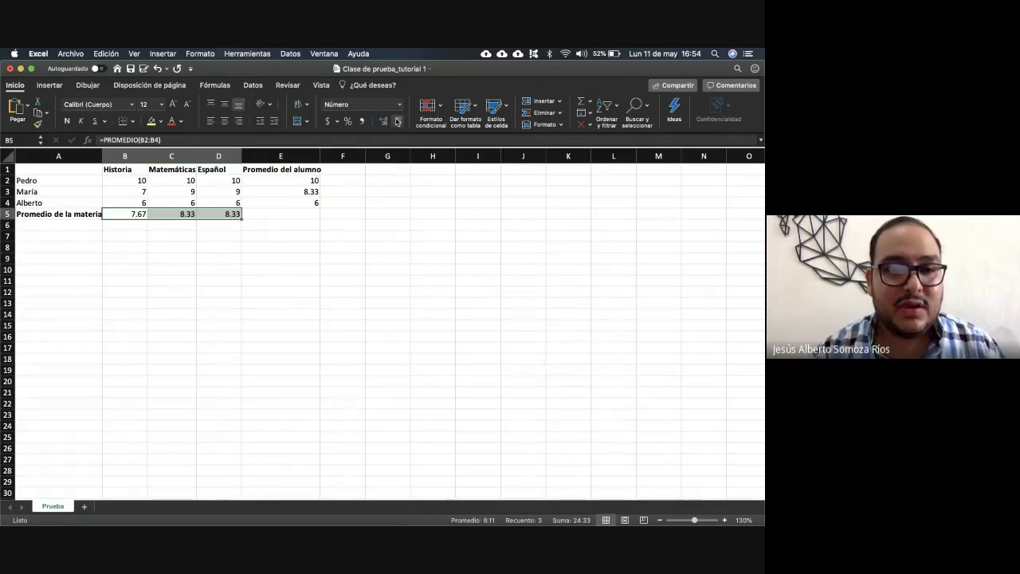
{"action": "left_click", "coordinate": [337, 247]}
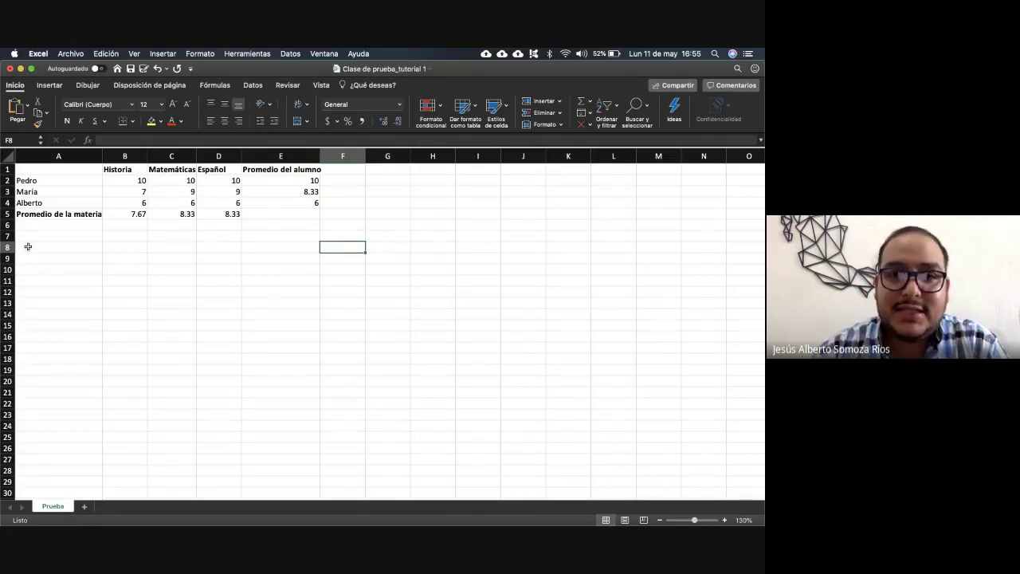
Step: Switch to the Google Meet call in Chrome and open its additional options to stop the recording
{"action": "key", "text": "ctrl+Up"}
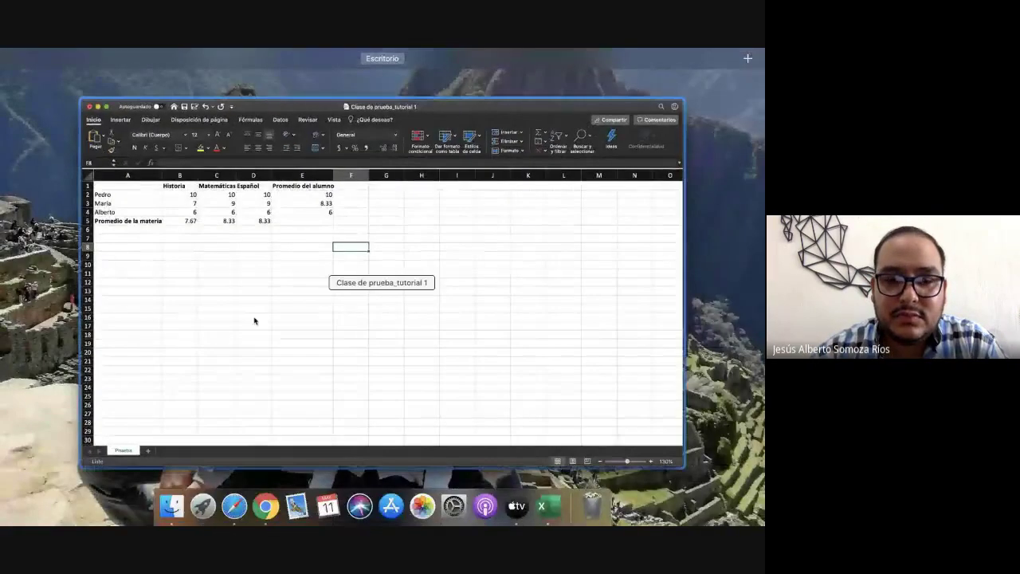
{"action": "left_click", "coordinate": [265, 506]}
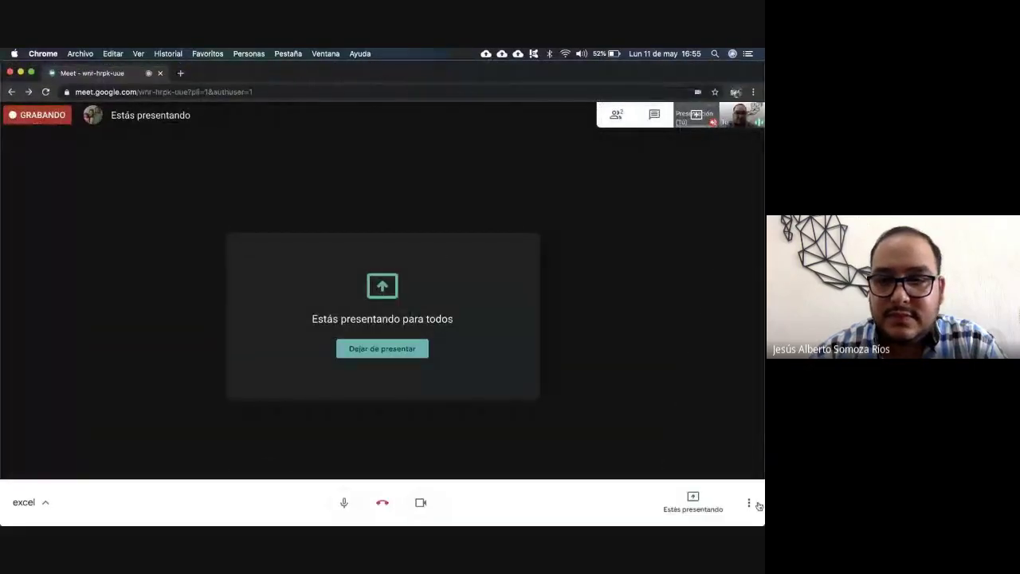
{"action": "left_click", "coordinate": [749, 503]}
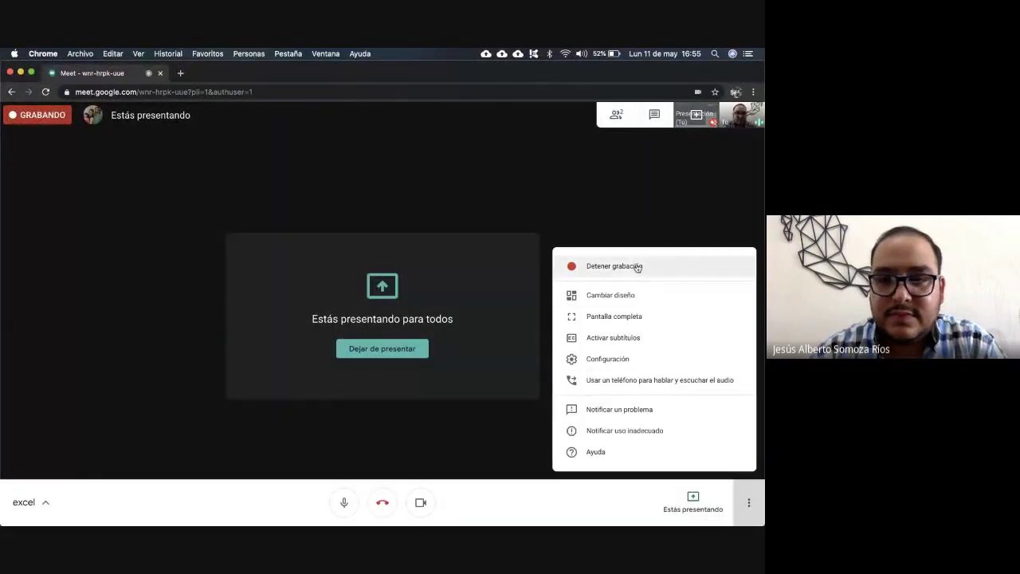